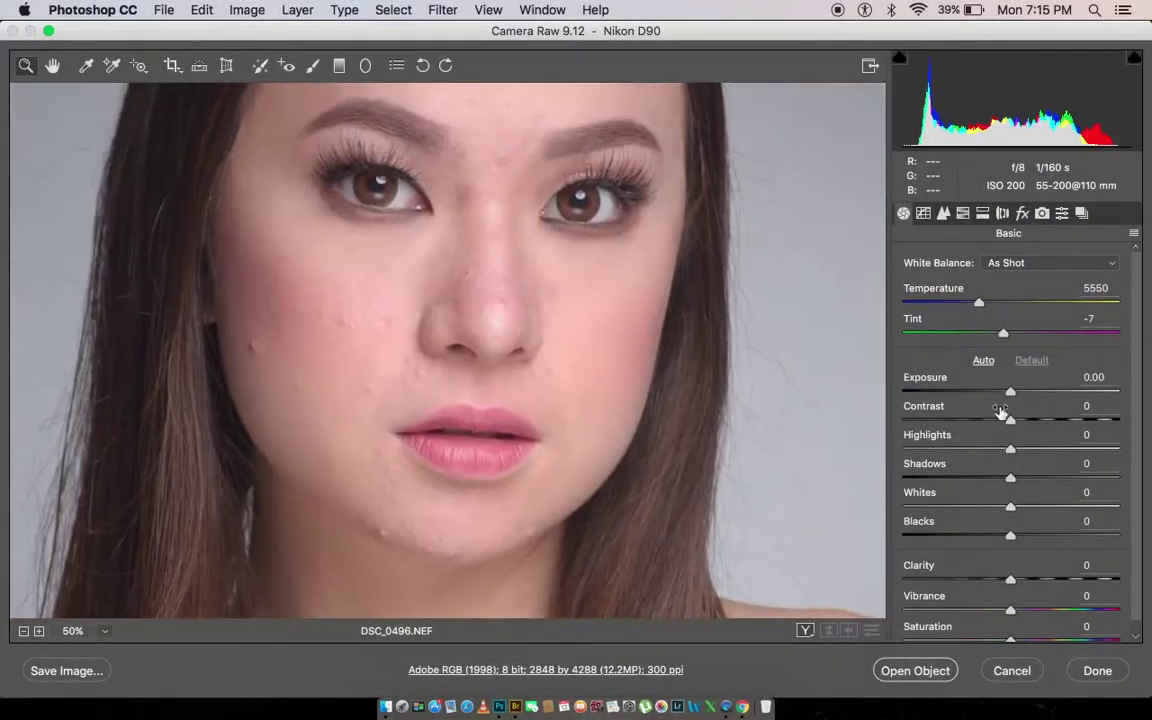
Set Highlights -8, Whites +9, Blacks -6 and Exposure -0.15 in the Basic panel.
left_click_drag(1010, 448, 1001, 448)
left_click_drag(1010, 535, 1020, 506)
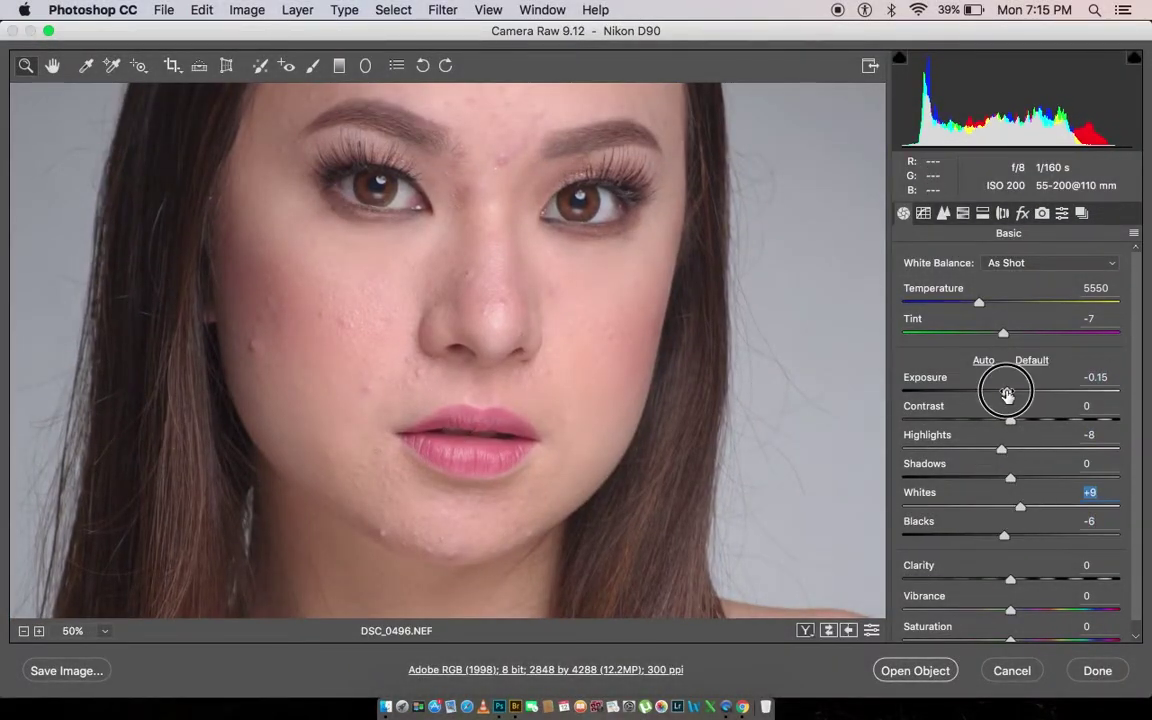
left_click_drag(1008, 391, 1005, 391)
left_click_drag(475, 147, 455, 317)
Reset the Adjustment Brush values to zero, then switch to Spot Removal zoomed in on the nose.
key("super+alt+0")
key("k")
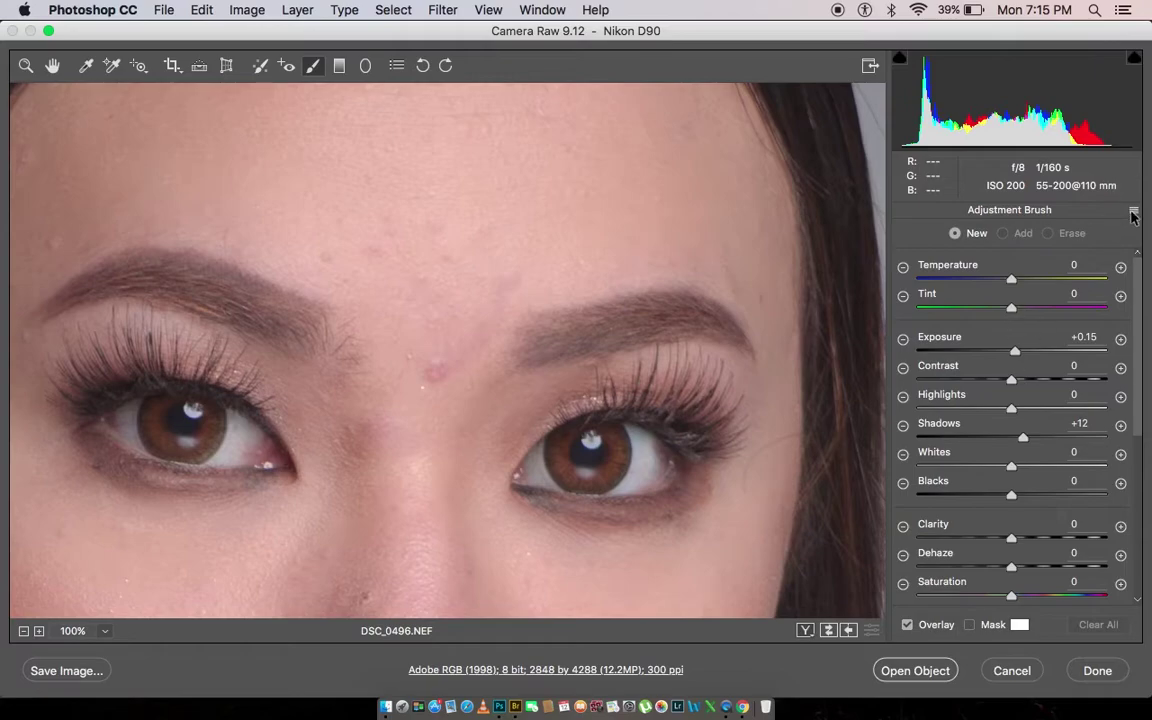
left_click(1133, 212)
left_click(930, 198)
key("super+minus")
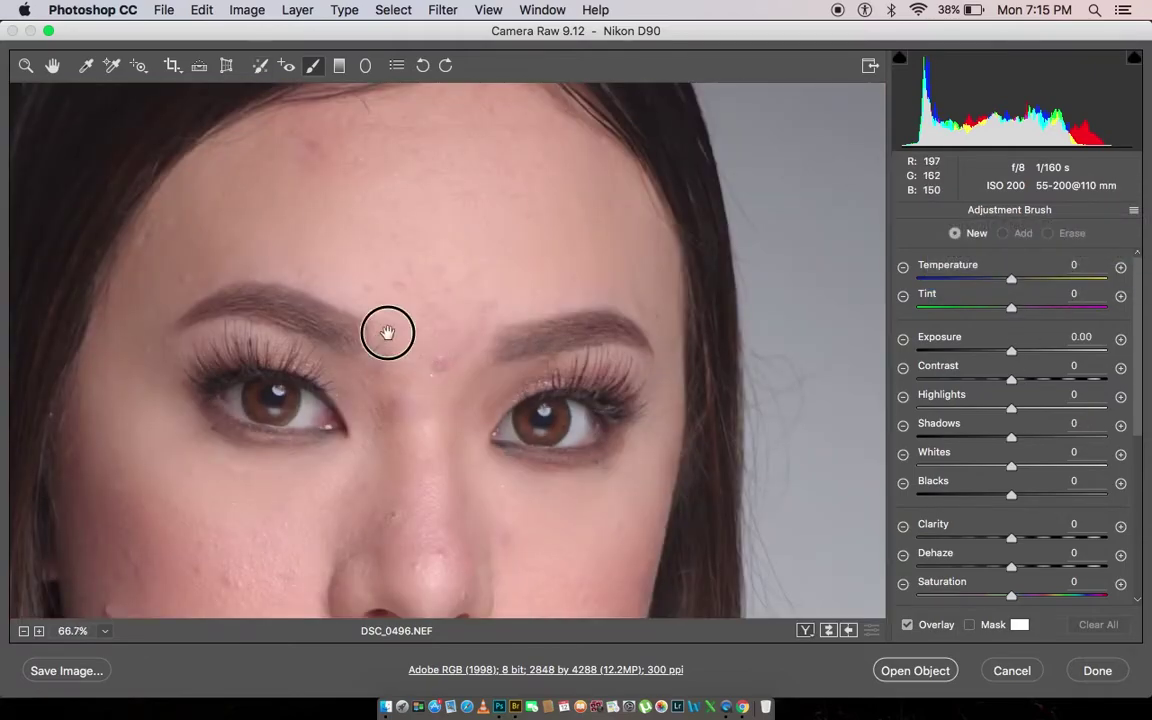
key("b")
key("super+plus")
key("super+plus")
Heal two blemishes on the nose with a slightly larger Heal spot.
key("bracketright")
left_click(481, 380)
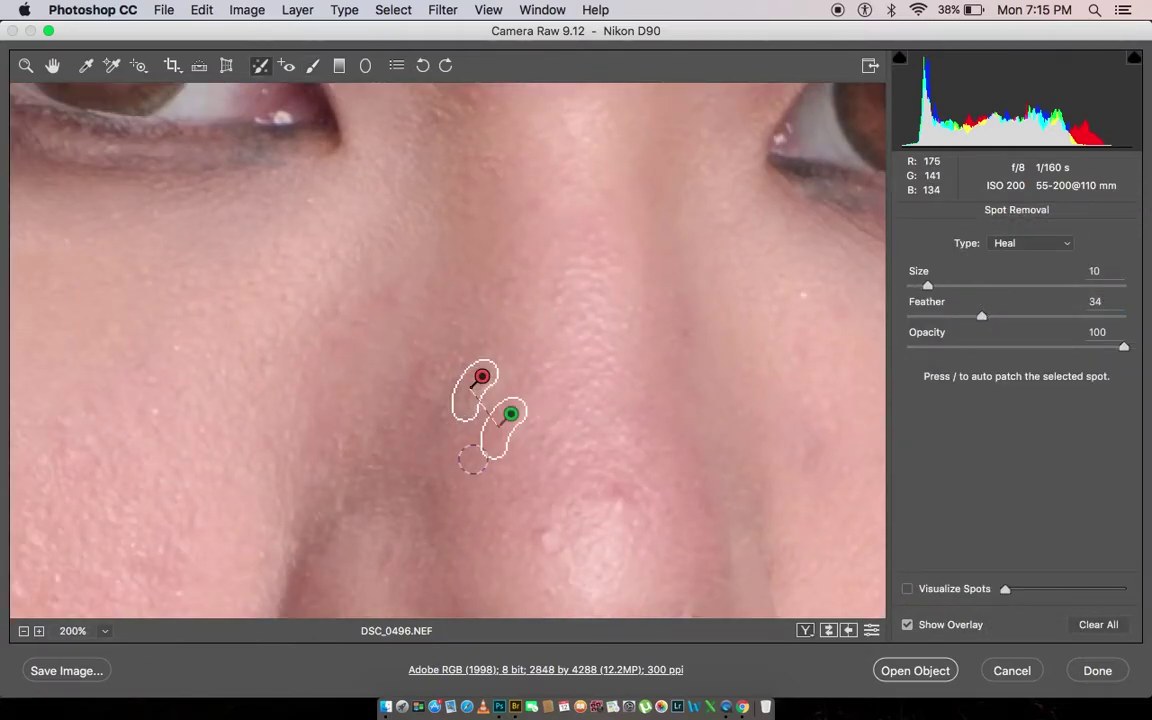
scroll(600, 400, "down", 3)
left_click(595, 418)
left_click(907, 624)
Heal a cheek blemish near the hair, moving its source to cleaner cheek skin.
scroll(689, 419, "down", 2)
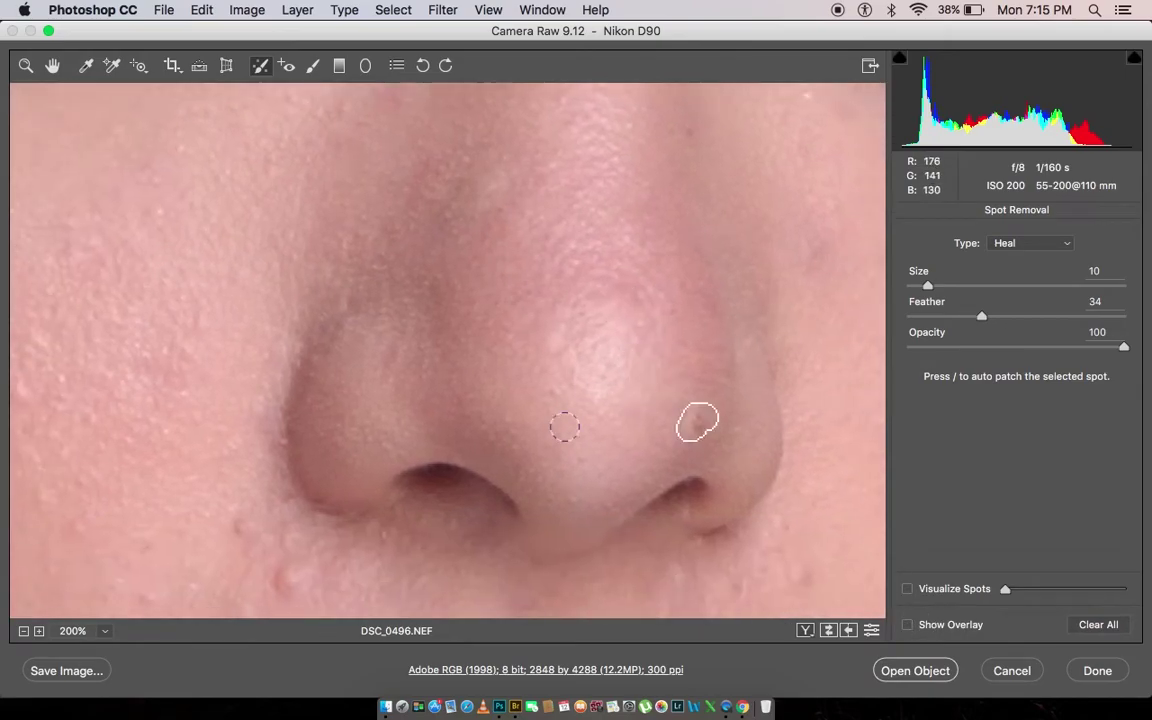
scroll(728, 391, "down", 2)
scroll(537, 362, "down", 2)
scroll(480, 340, "left", 3)
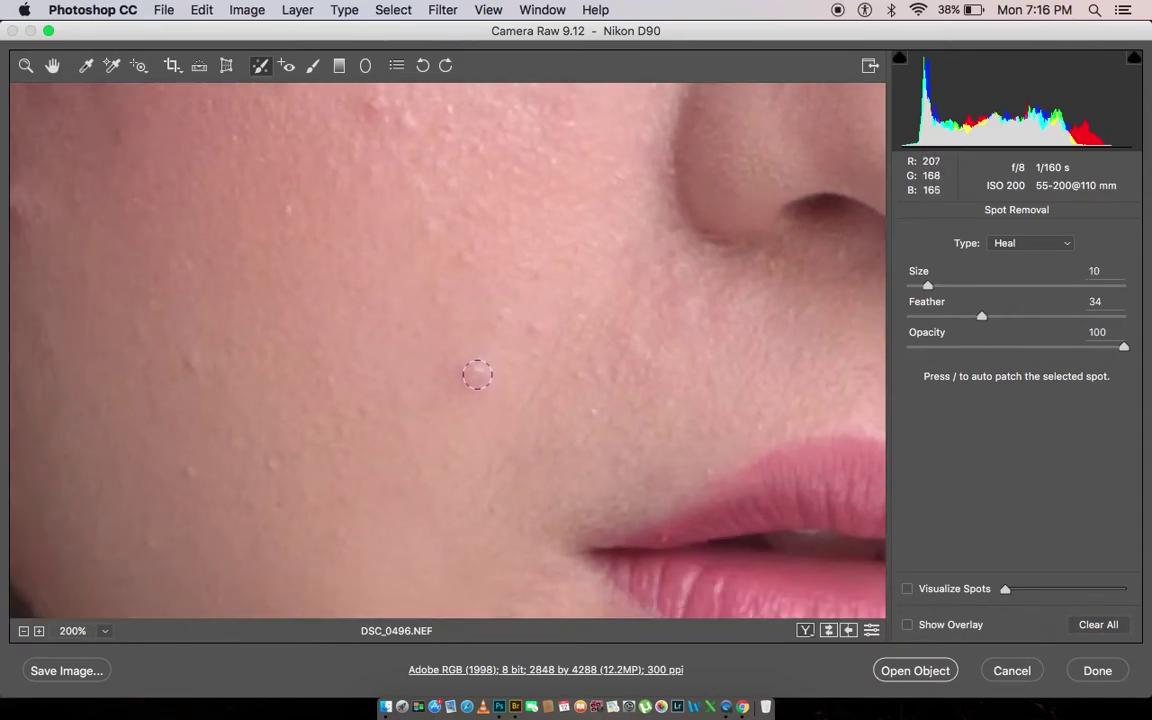
key("bracketright")
key("bracketright")
scroll(250, 325, "left", 5)
key("bracketright")
key("bracketright")
key("bracketright")
scroll(419, 257, "left", 3)
key("bracketleft")
key("bracketleft")
key("bracketleft")
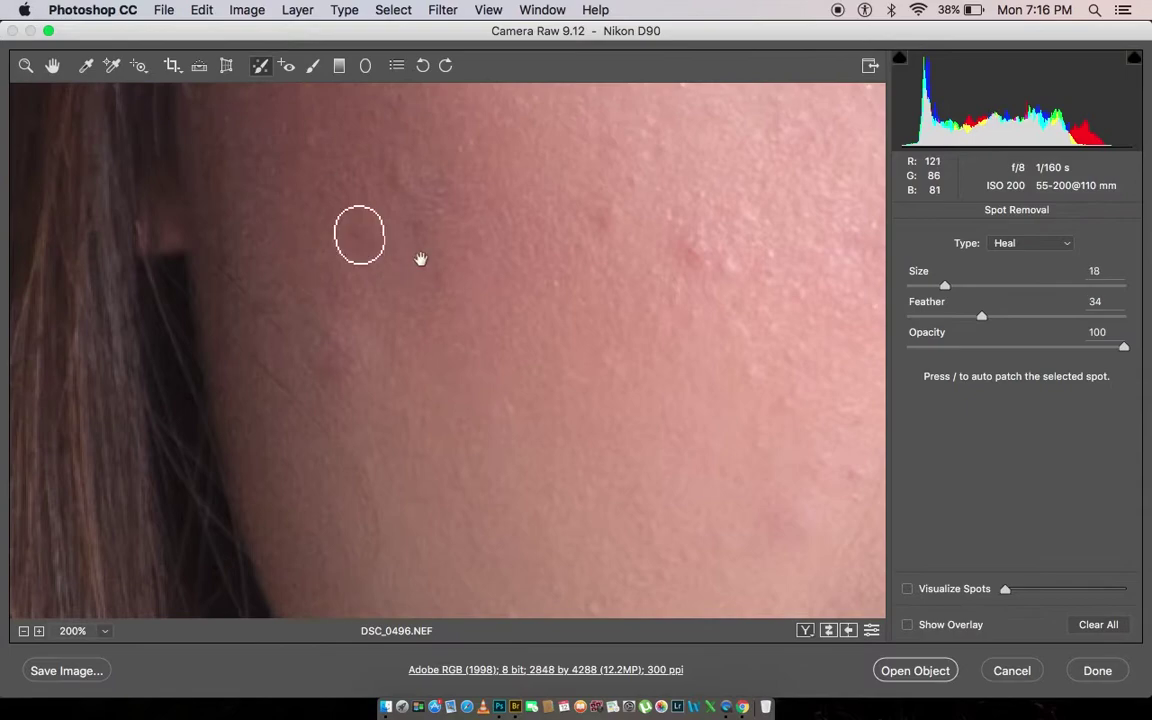
scroll(404, 267, "left", 3)
key("v")
left_click(342, 301)
left_click_drag(267, 321, 305, 236)
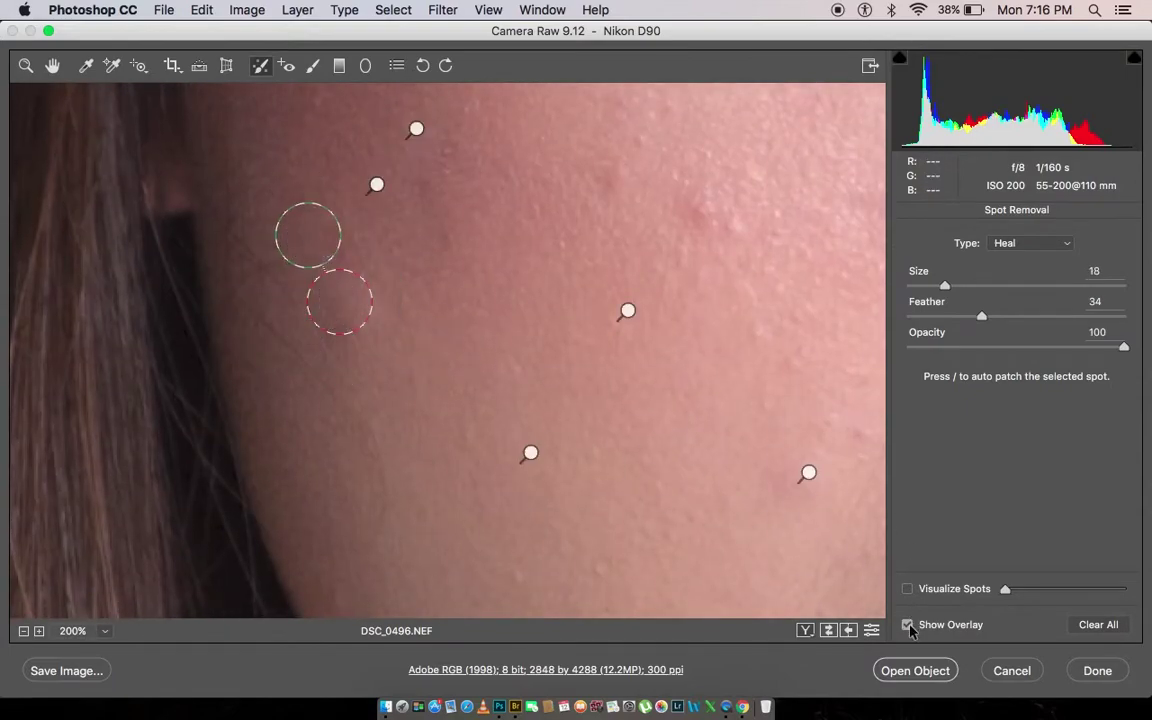
Heal another cheek blemish with a smaller spot at 100% zoom.
scroll(310, 240, "right", 4)
key("bracketleft")
key("bracketleft")
key("bracketleft")
key("v")
scroll(670, 350, "right", 3)
key("super+0")
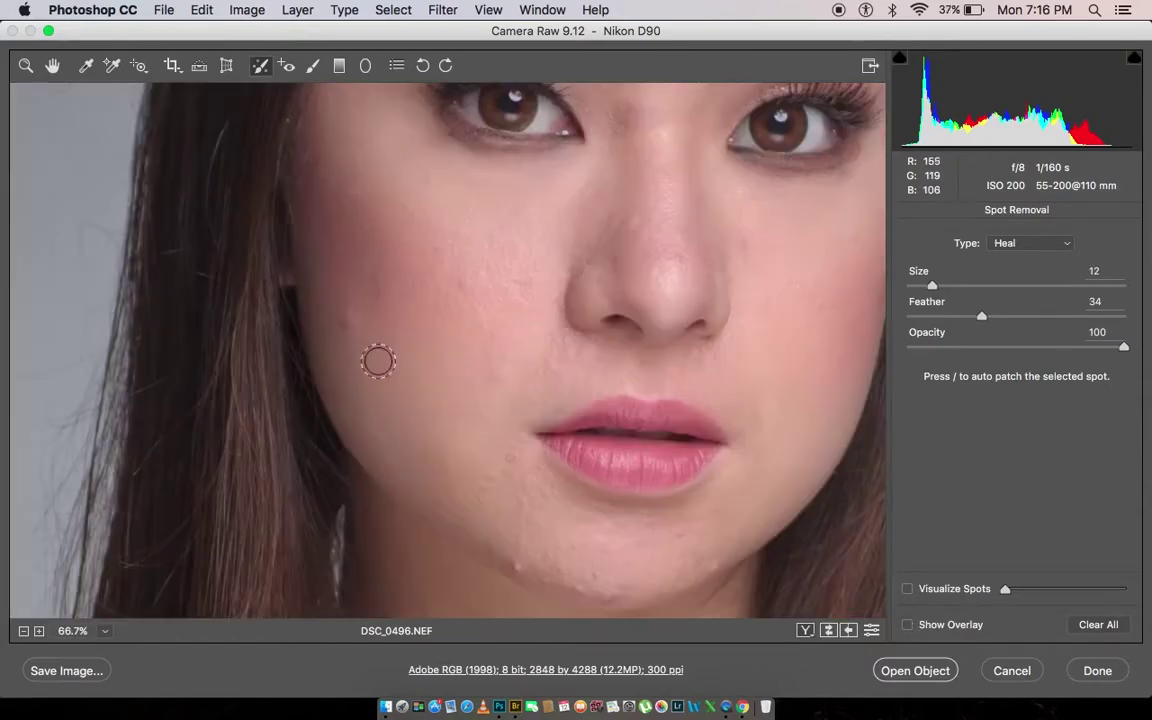
key("super+alt+0")
key("v")
left_click(379, 310)
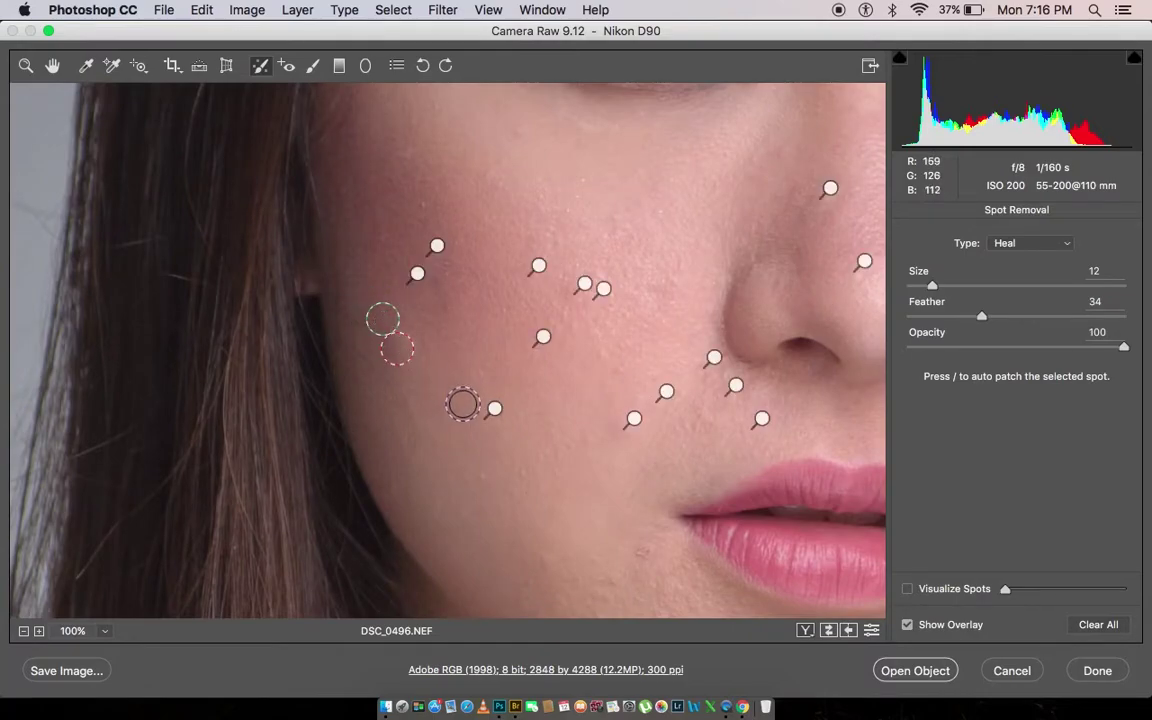
Heal a blemish on the chin.
scroll(463, 404, "down", 5)
scroll(463, 404, "right", 3)
key("bracketleft")
key("bracketleft")
left_click(511, 507)
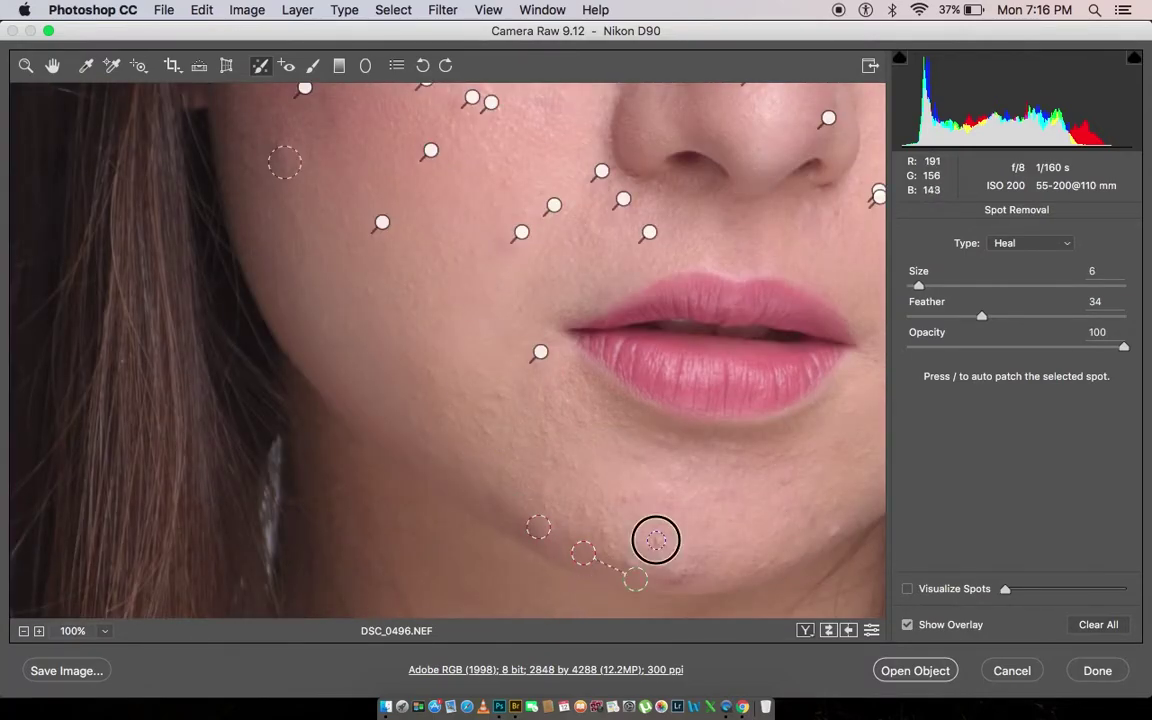
key("bracketright")
Heal the spots between and above the brows, at the outer left brow and on the forehead.
scroll(540, 460, "right", 1)
scroll(540, 460, "up", 10)
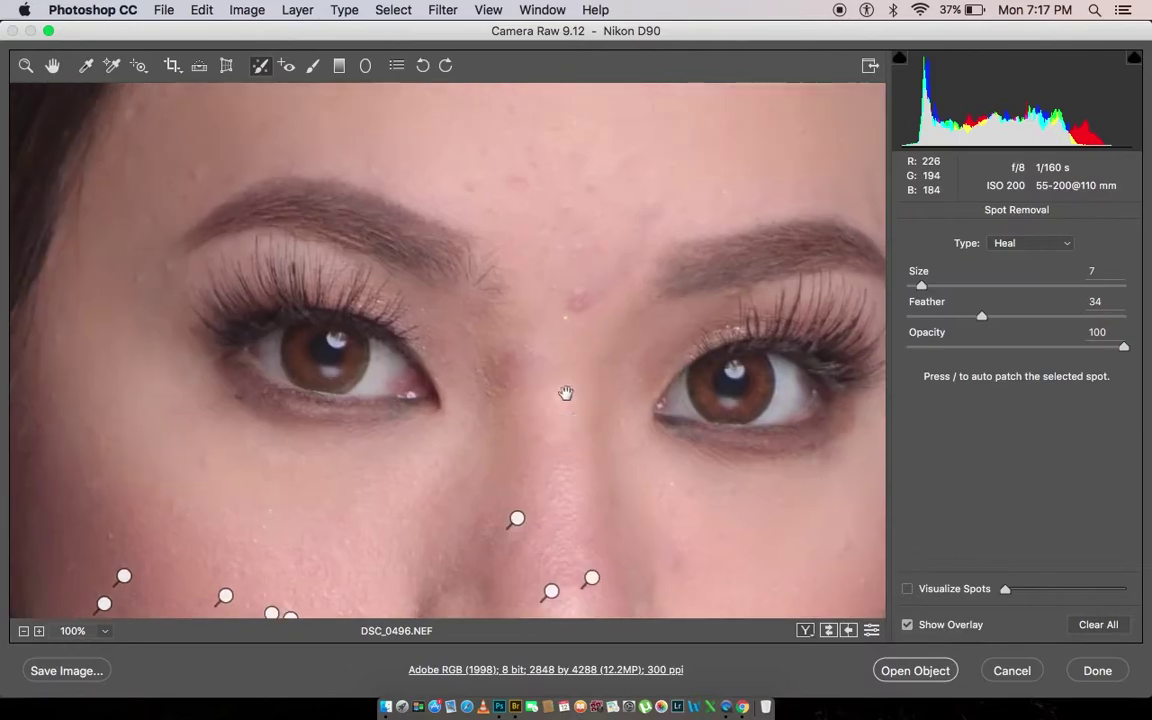
scroll(545, 378, "up", 3)
scroll(545, 378, "right", 1)
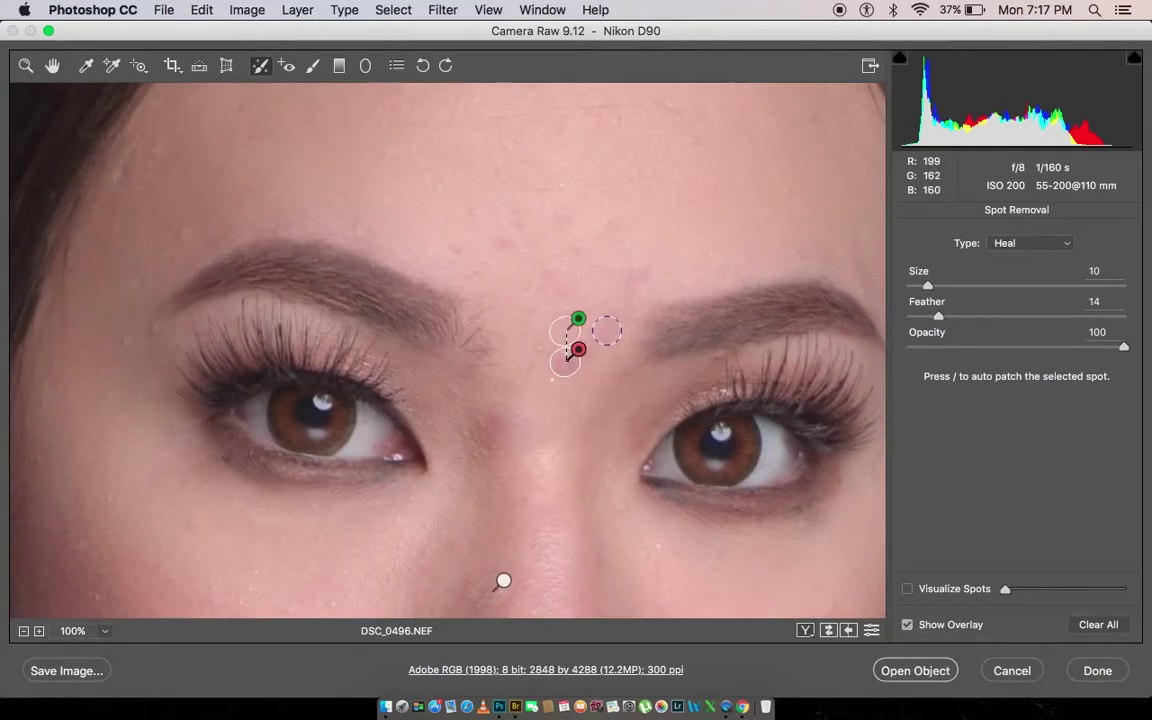
left_click(614, 302)
left_click(450, 249)
left_click(497, 241)
scroll(497, 241, "up", 3)
left_click(304, 312)
left_click(262, 365)
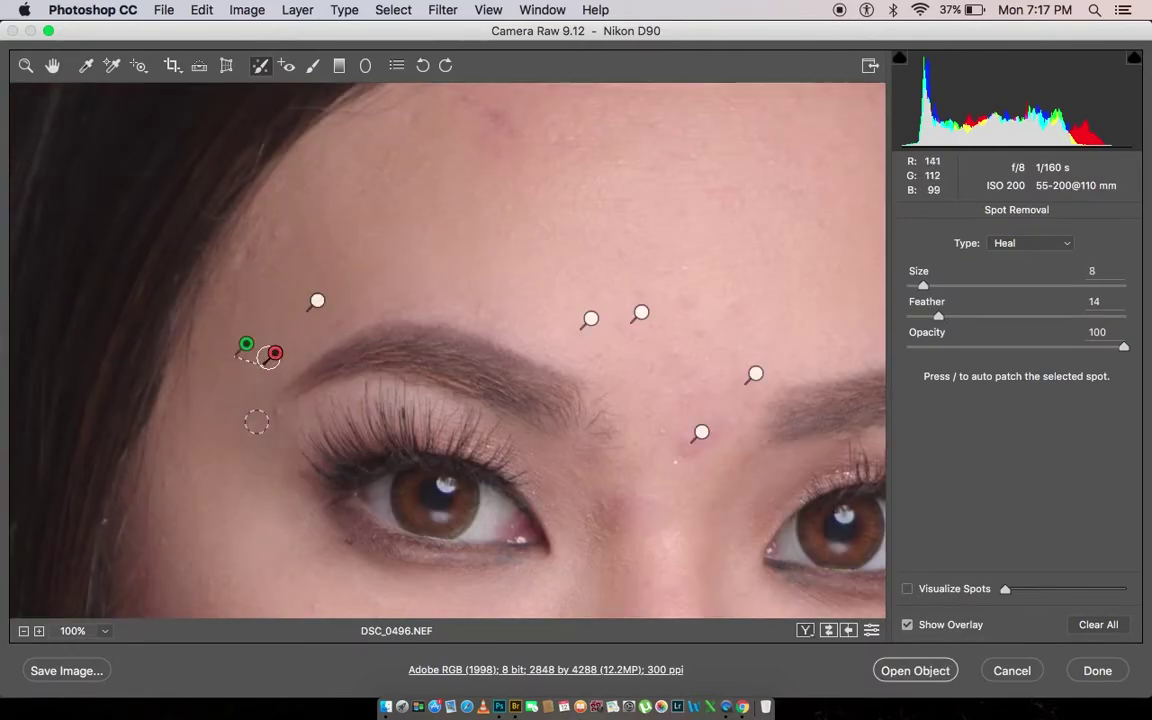
left_click(256, 422)
scroll(262, 334, "up", 3)
Brush out a blemish between the brows with a smaller Heal spot.
key("v")
key("bracketleft")
key("bracketleft")
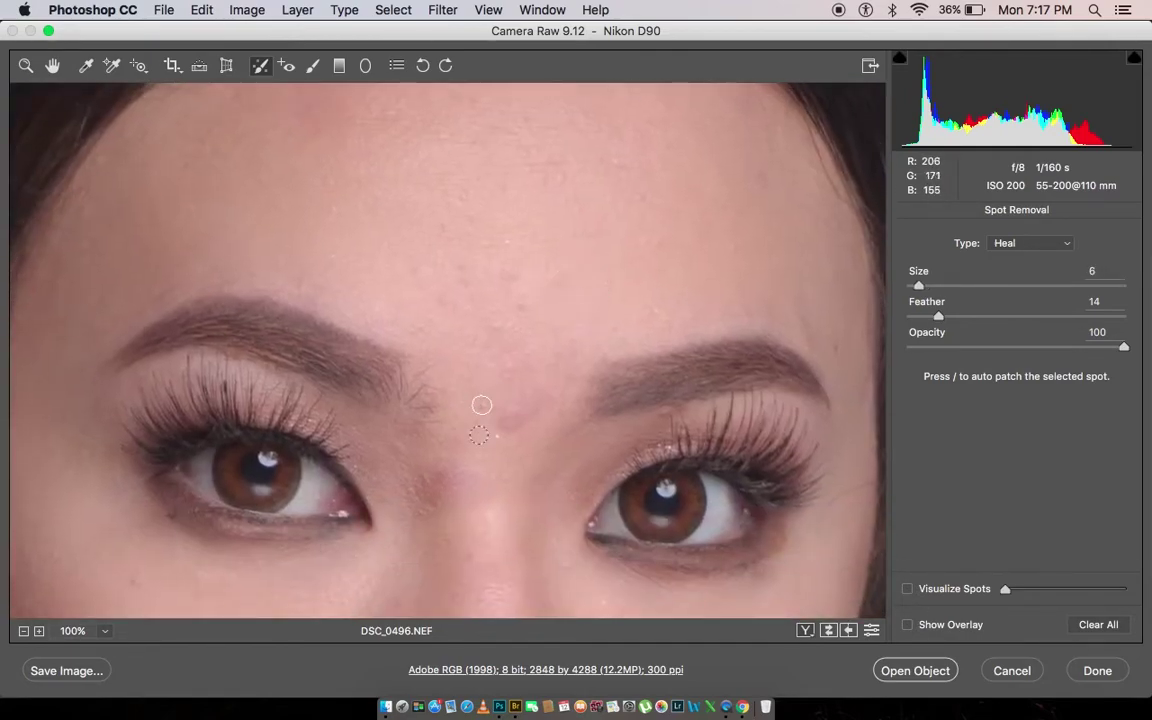
left_click_drag(515, 310, 455, 385)
key("bracketleft")
key("bracketleft")
key("bracketleft")
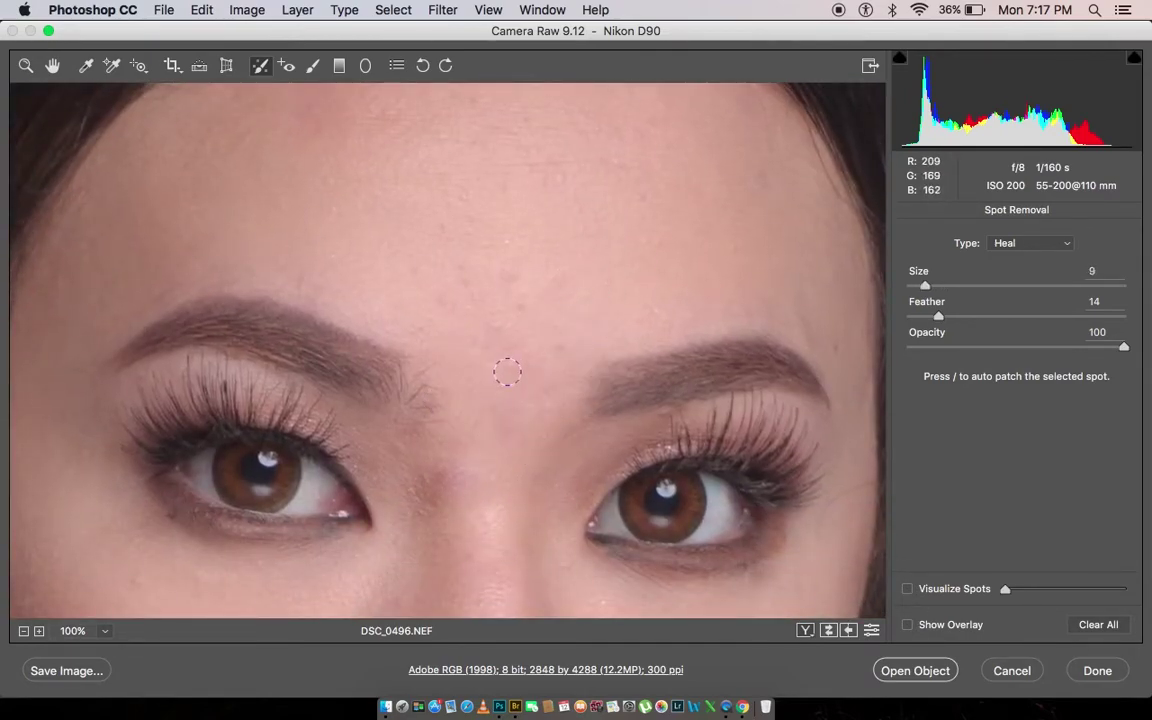
Resize the Heal spot and brush a healing stroke over a lower-face blemish.
scroll(505, 350, "down", 5)
key("bracketleft")
scroll(620, 350, "right", 5)
key("bracketleft")
key("bracketleft")
key("bracketleft")
scroll(662, 453, "down", 4)
scroll(662, 453, "left", 3)
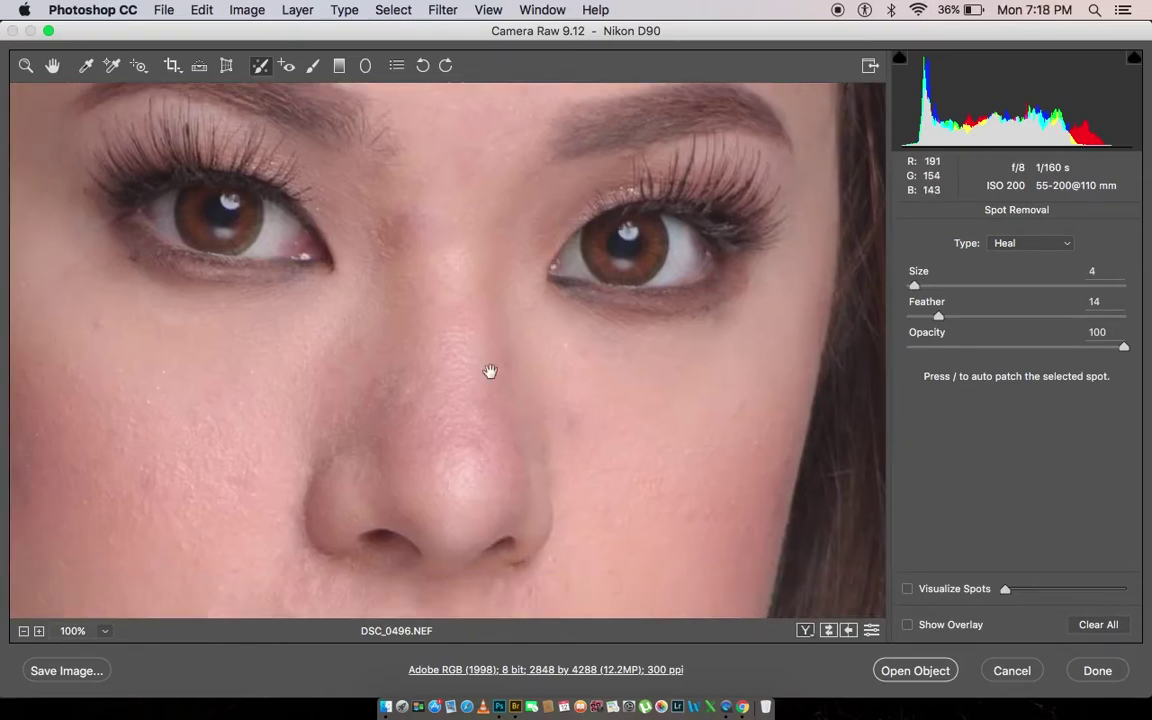
key("bracketright")
key("bracketright")
key("bracketright")
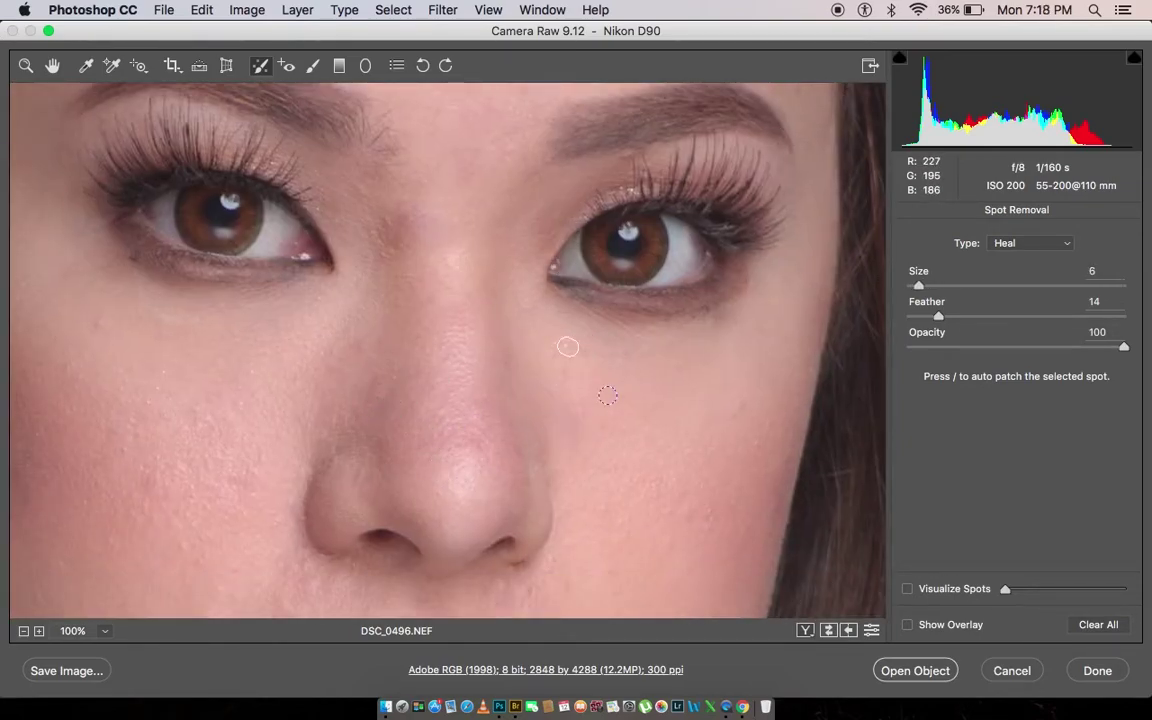
scroll(393, 416, "down", 3)
scroll(398, 398, "down", 2)
scroll(398, 398, "left", 4)
key("bracketright")
key("bracketright")
key("bracketright")
left_click_drag(394, 402, 394, 420)
Brush a healing stroke over a cheek blemish, then zoom out to the whole portrait.
key("bracketleft")
key("bracketleft")
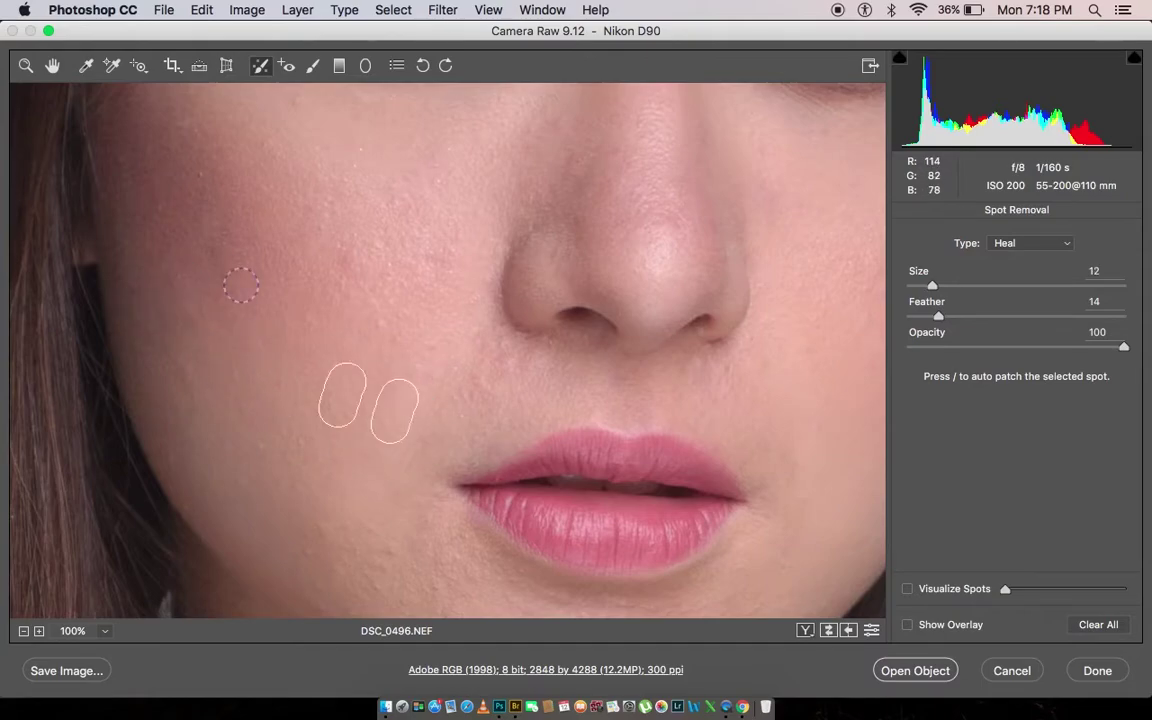
left_click_drag(218, 252, 218, 280)
key("bracketleft")
key("bracketleft")
key("bracketleft")
scroll(301, 206, "up", 3)
key("bracketleft")
key("super+minus")
key("super+minus")
key("super+minus")
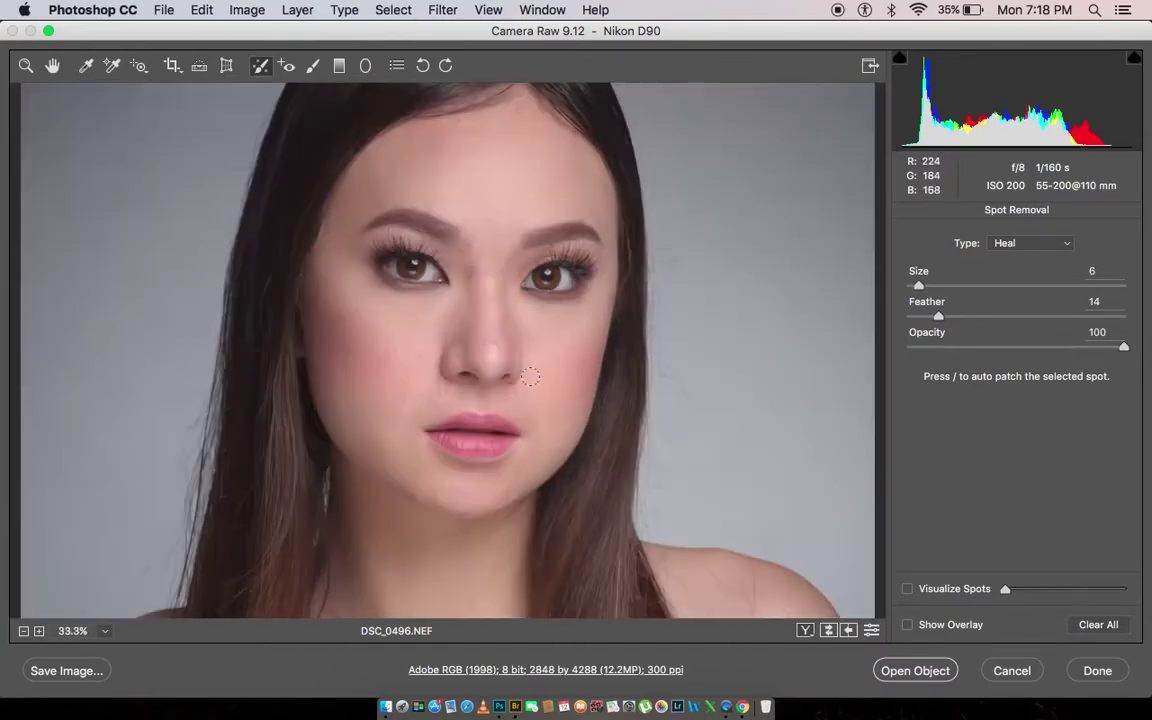
Heal two remaining blemishes on the chin at 100% zoom.
key("super+plus")
key("super+plus")
key("super+plus")
scroll(486, 507, "down", 4)
key("bracketright")
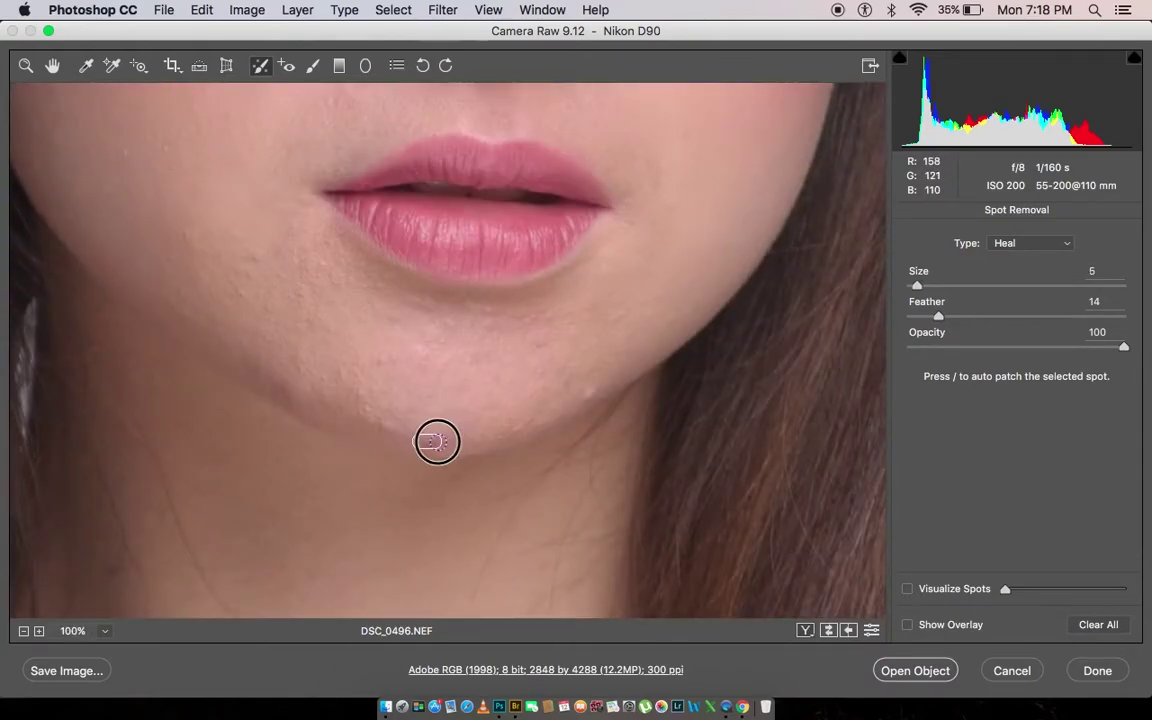
left_click_drag(437, 442, 441, 442)
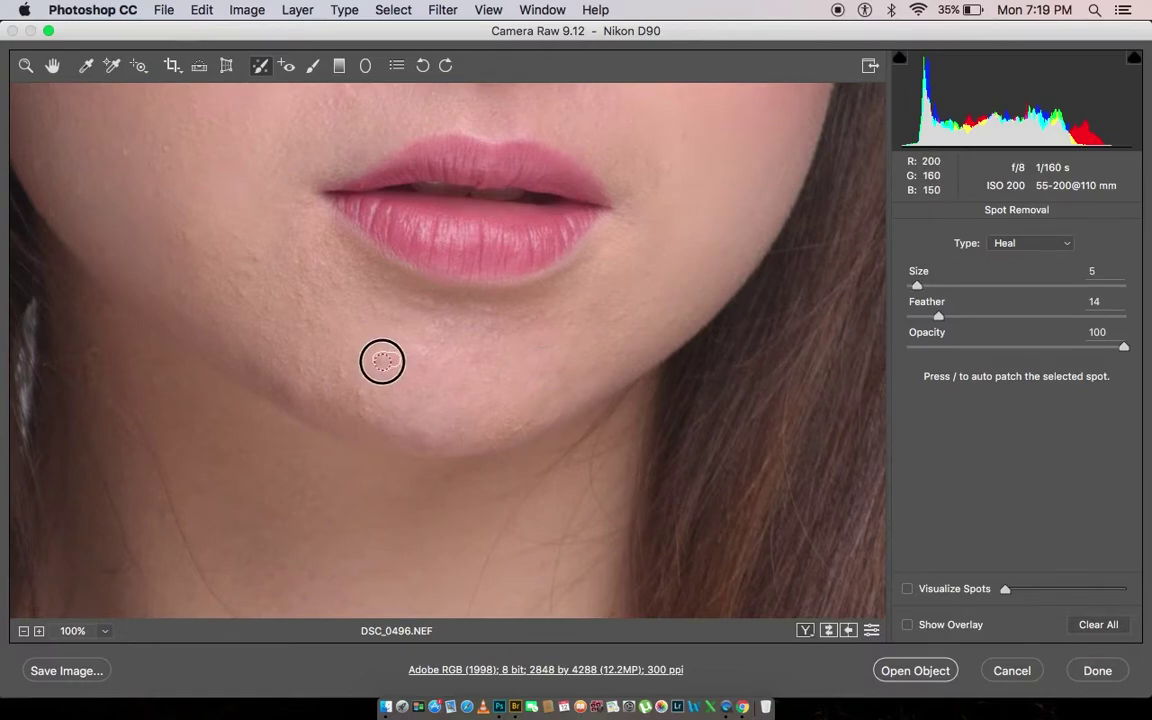
left_click(389, 318)
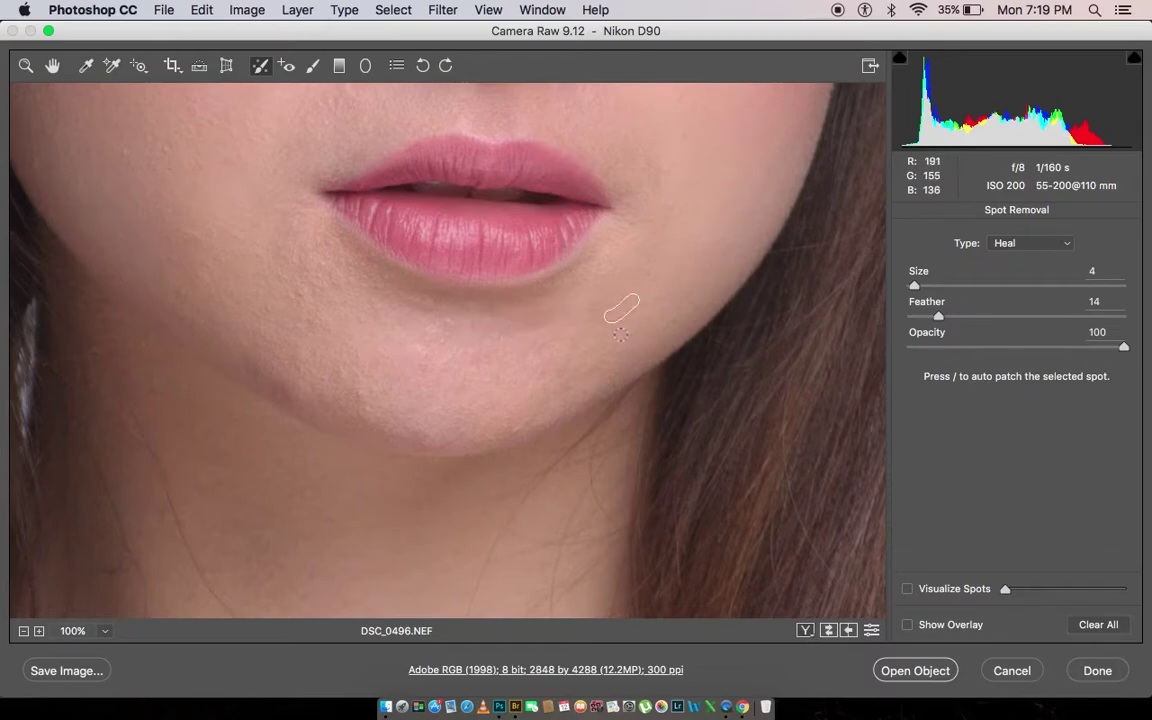
Heal a forehead blemish with a larger Heal spot.
left_click_drag(638, 216, 583, 421)
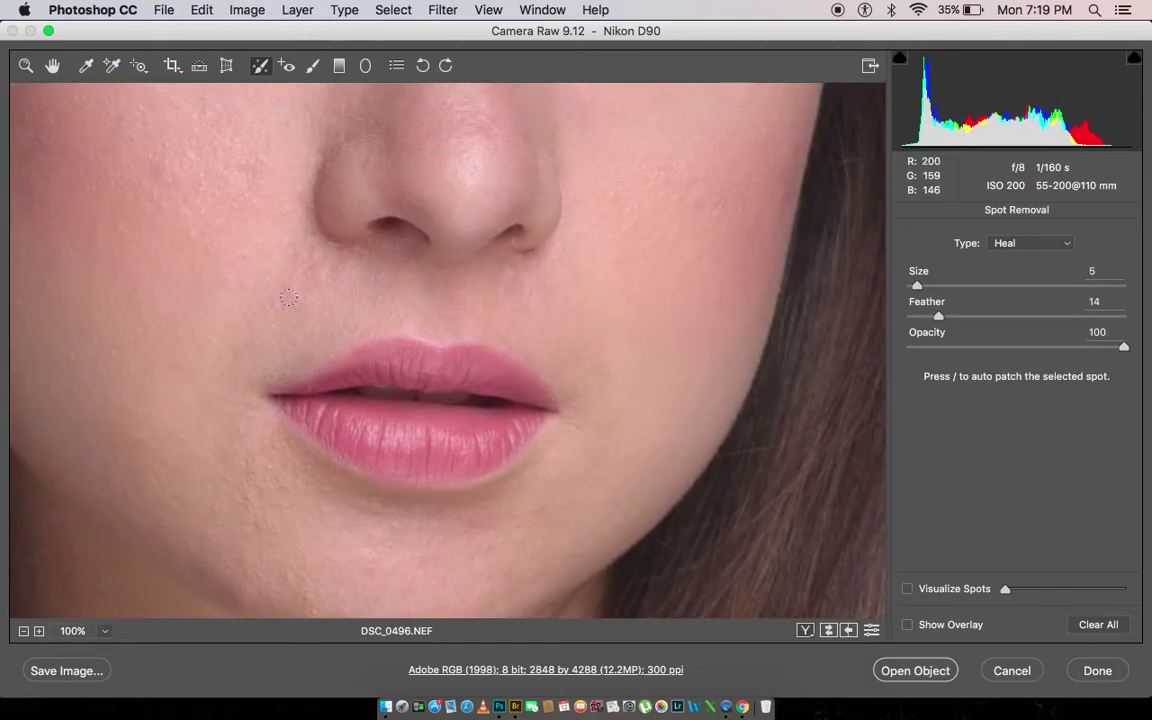
left_click_drag(292, 253, 391, 419)
key("bracketright")
key("bracketright")
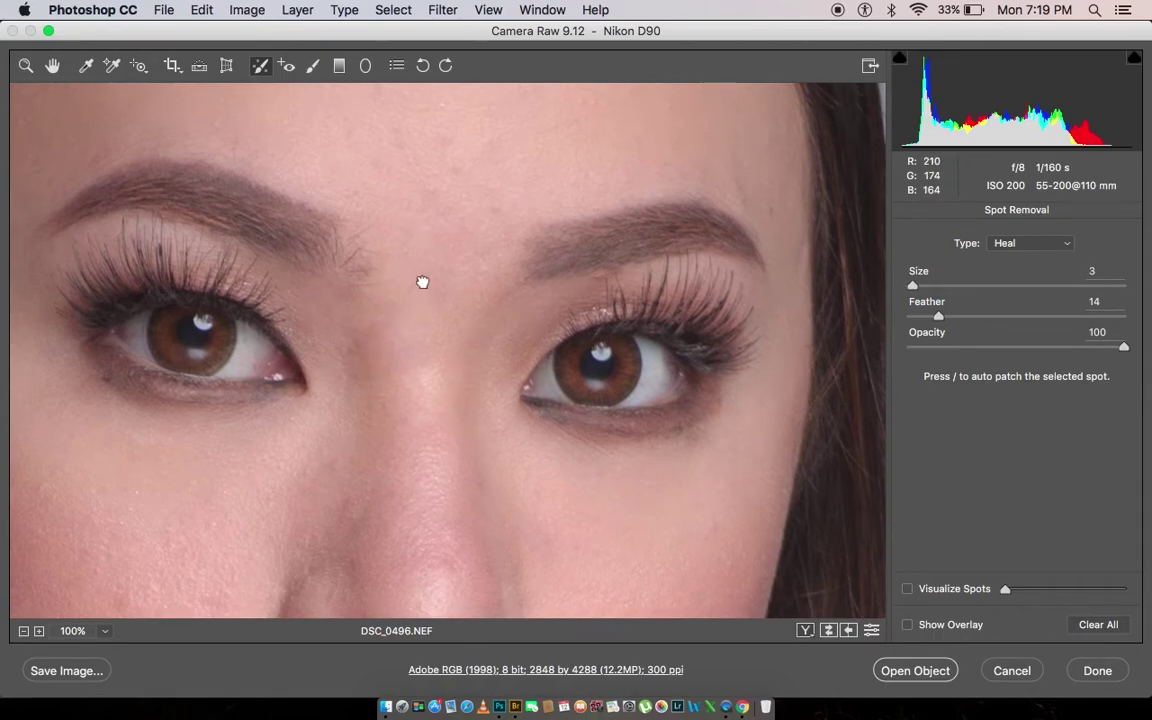
key("bracketright")
scroll(422, 280, "up", 3)
left_click(598, 188)
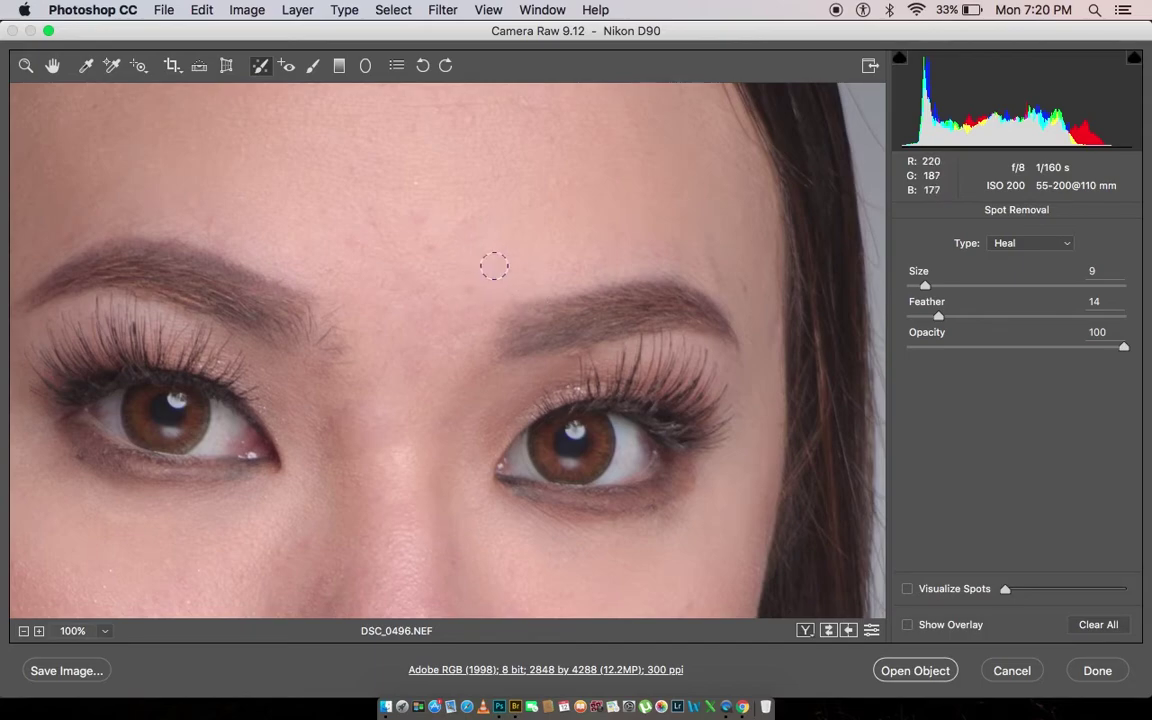
Heal one more forehead spot at a smaller size, then ready the Adjustment Brush at 100%.
key("super+minus")
key("bracketleft")
key("bracketleft")
left_click(502, 204)
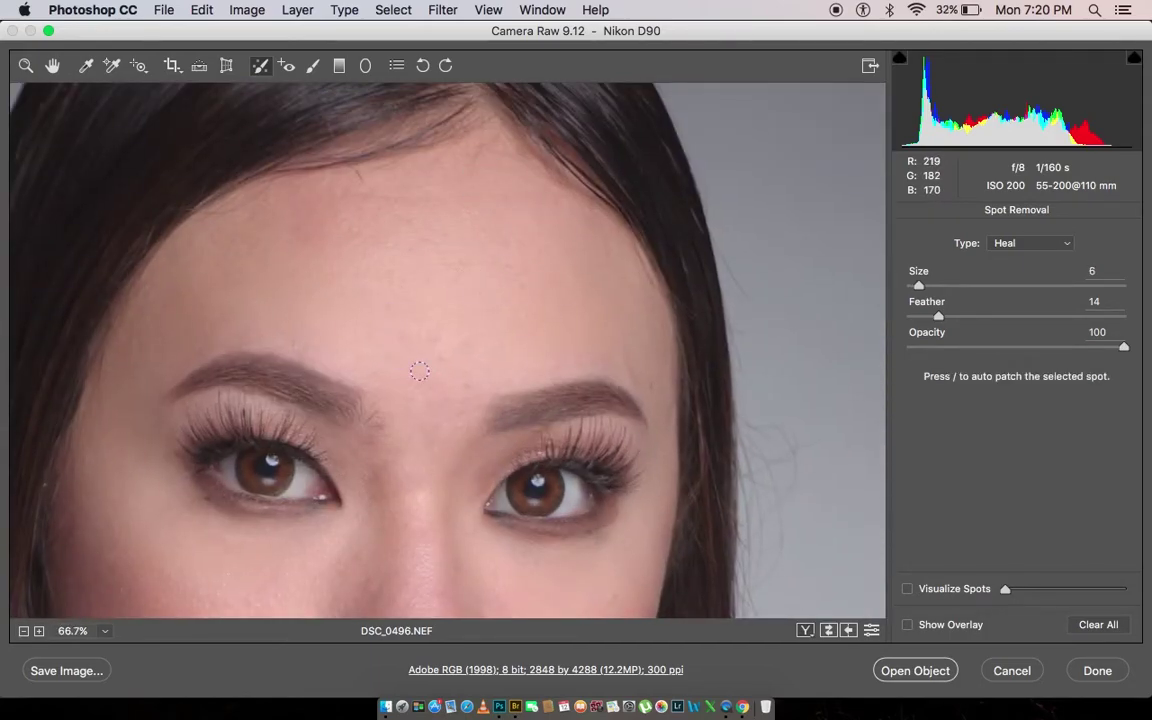
left_click_drag(424, 326, 510, 151)
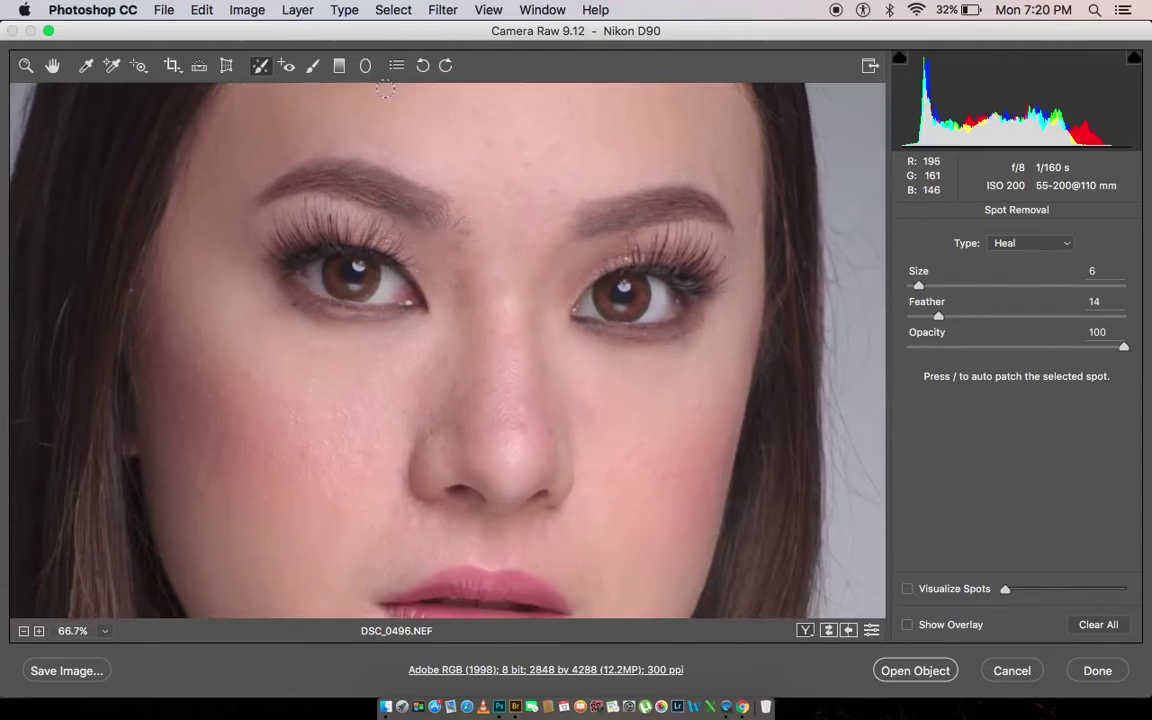
key("k")
key("super+plus")
Paint the Clarity -25 skin-smoothing stroke between the eyes, fine-tuning brush size, then zoom out.
left_click(471, 259)
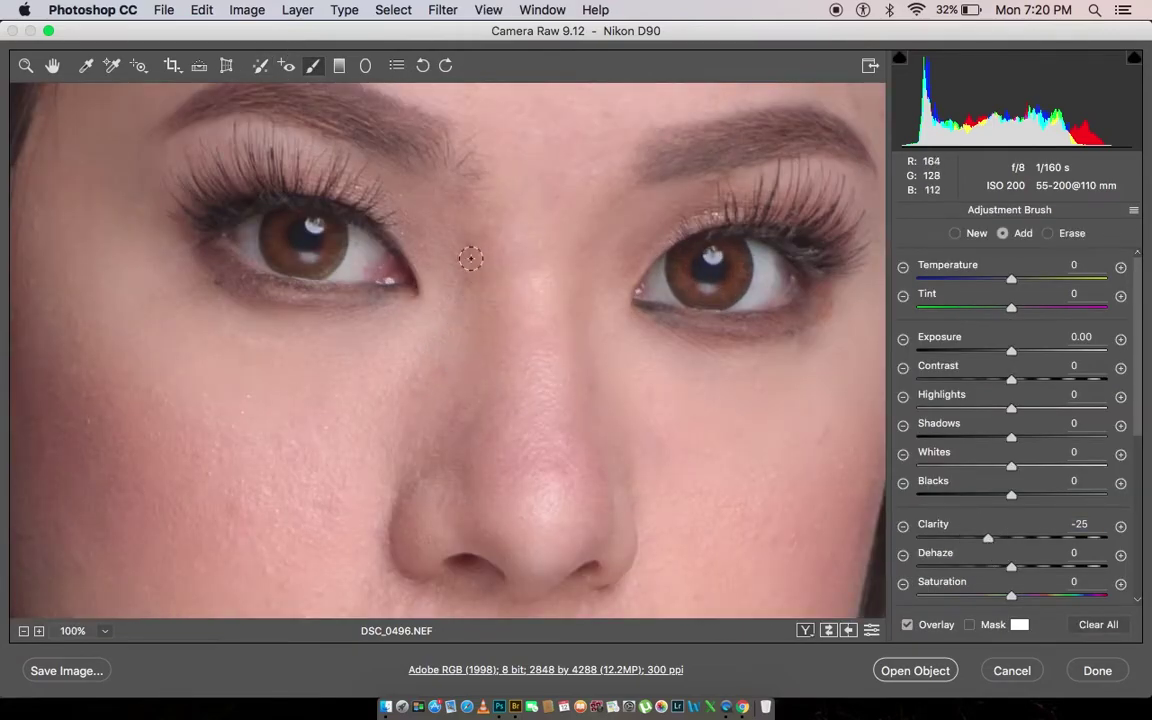
scroll(1118, 578, "down", 10)
scroll(1040, 560, "down", 1)
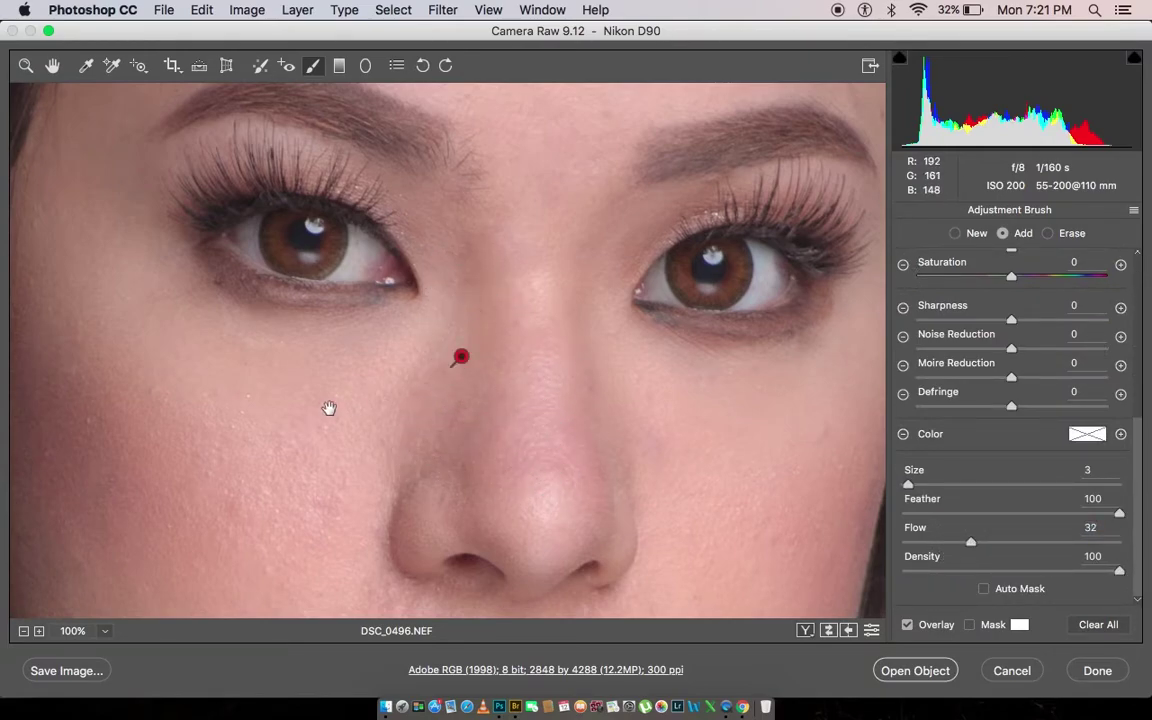
scroll(360, 370, "down", 5)
scroll(360, 370, "left", 5)
key("bracketright")
key("bracketleft")
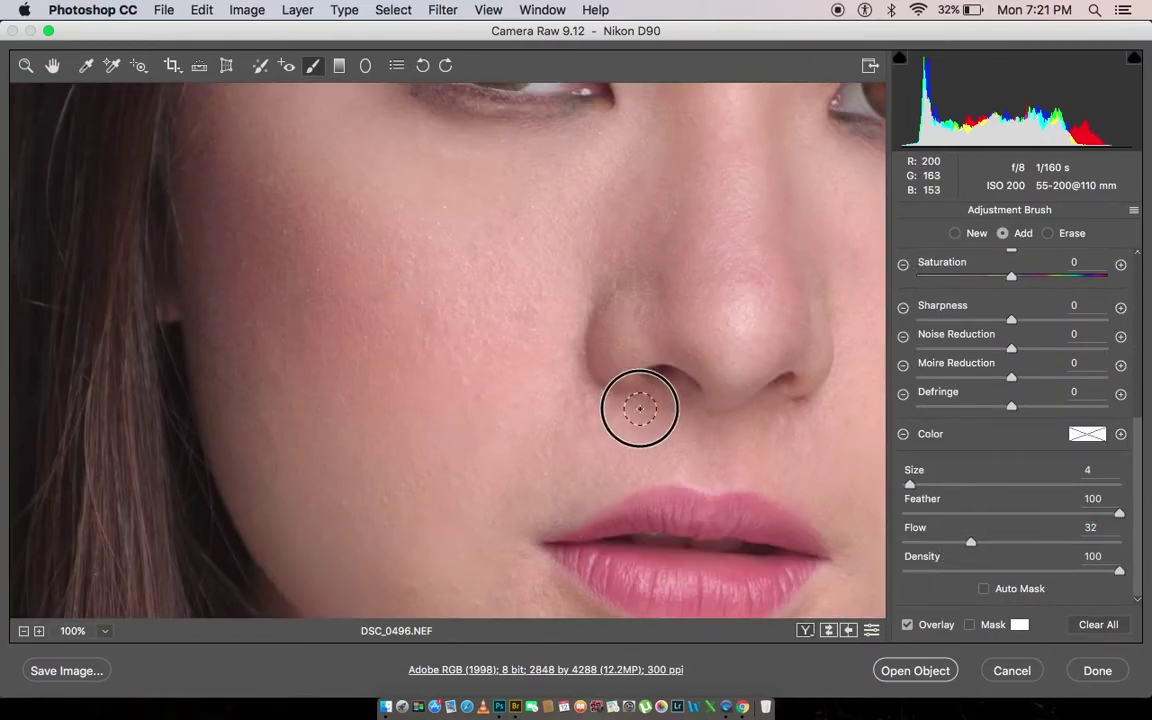
scroll(660, 330, "right", 4)
key("bracketright")
scroll(700, 340, "right", 4)
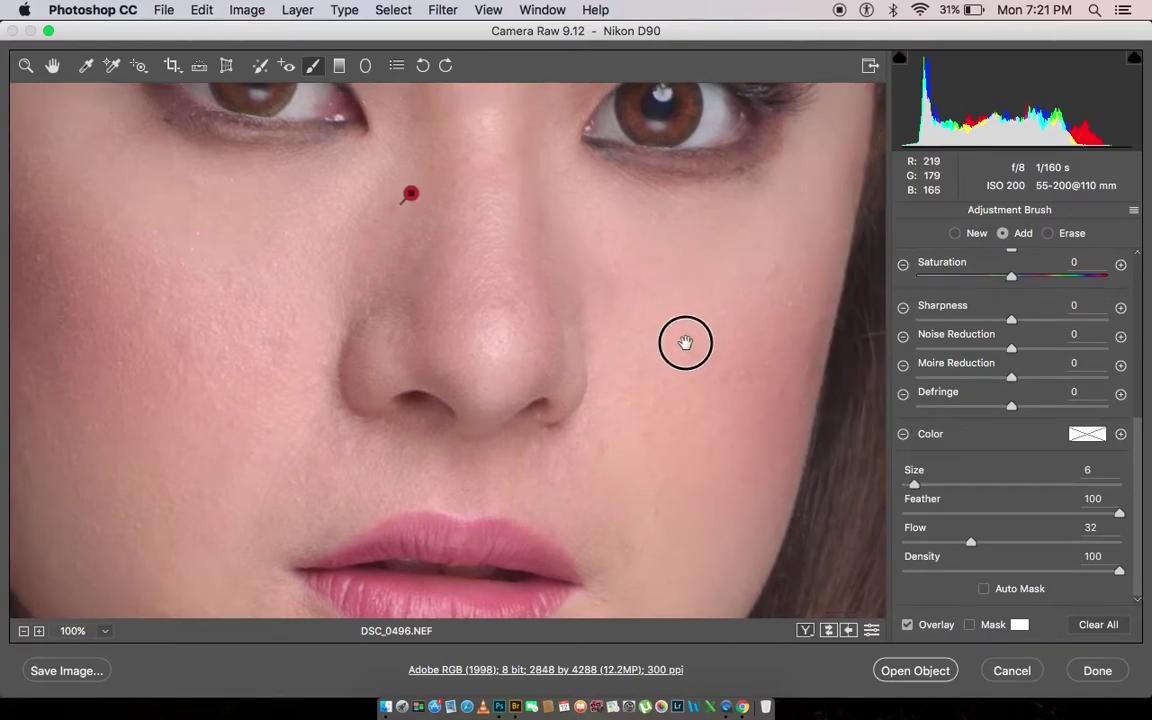
scroll(700, 340, "up", 2)
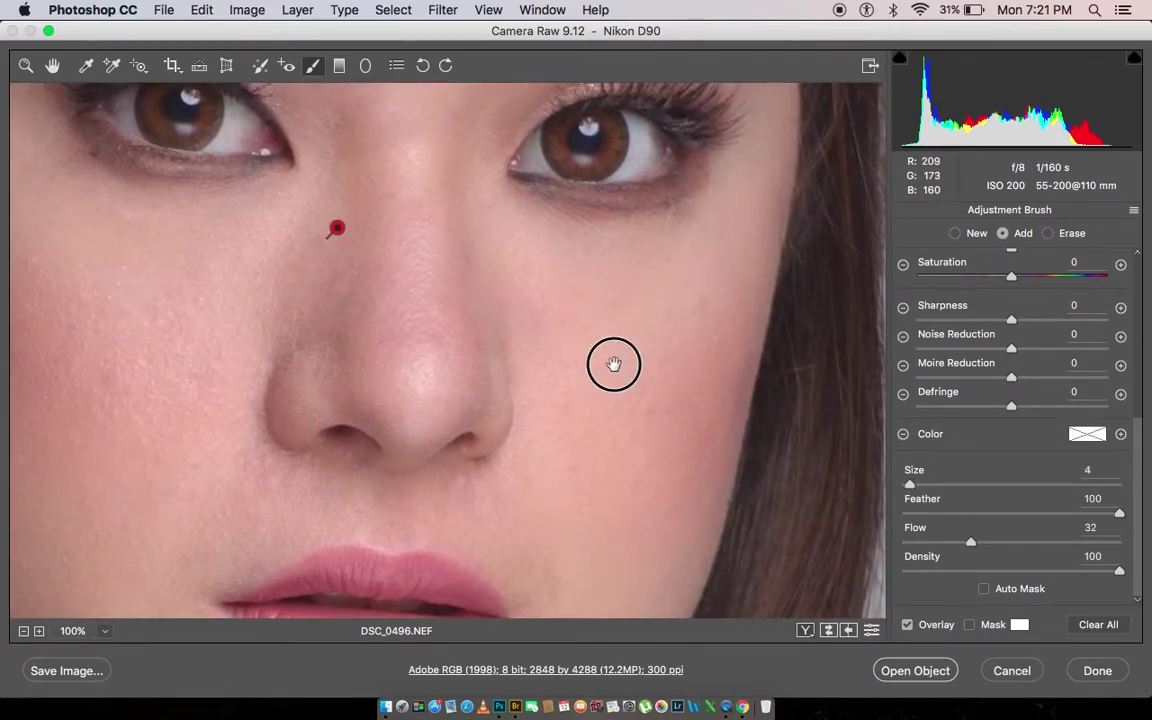
key("super+minus")
key("super+minus")
key("super+minus")
scroll(500, 220, "left", 3)
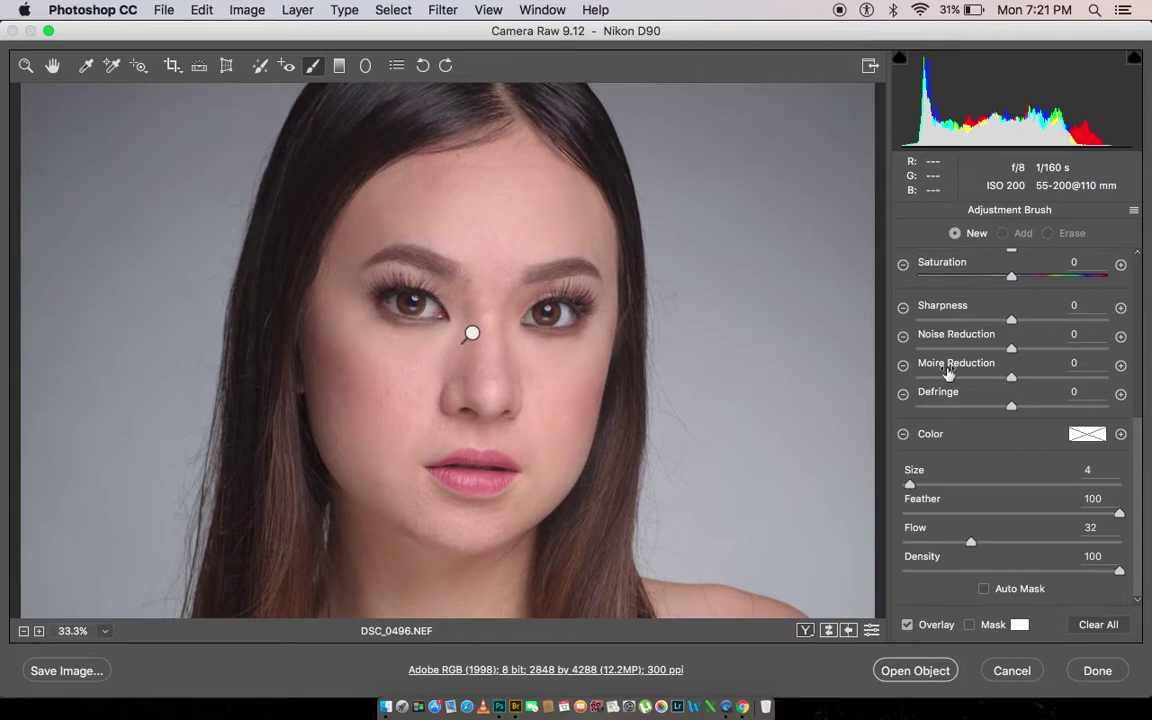
Lower the new brush adjustment's Saturation to -16 and zoom in on the face.
scroll(948, 372, "up", 5)
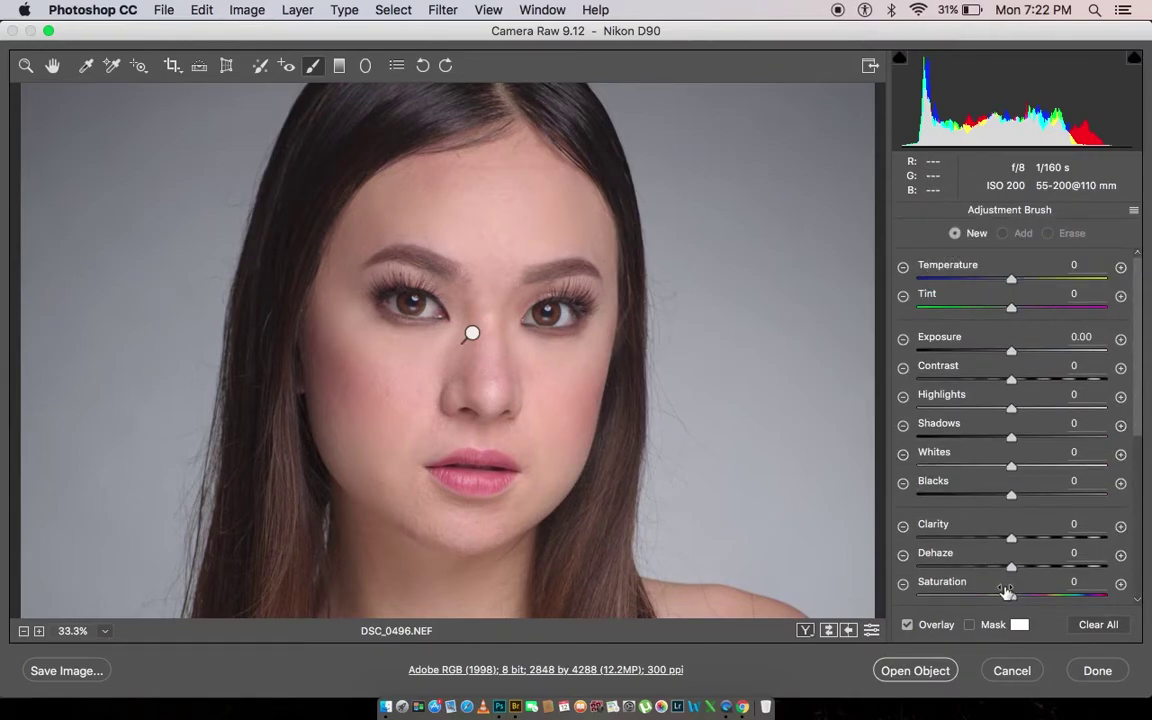
left_click_drag(1007, 591, 1001, 599)
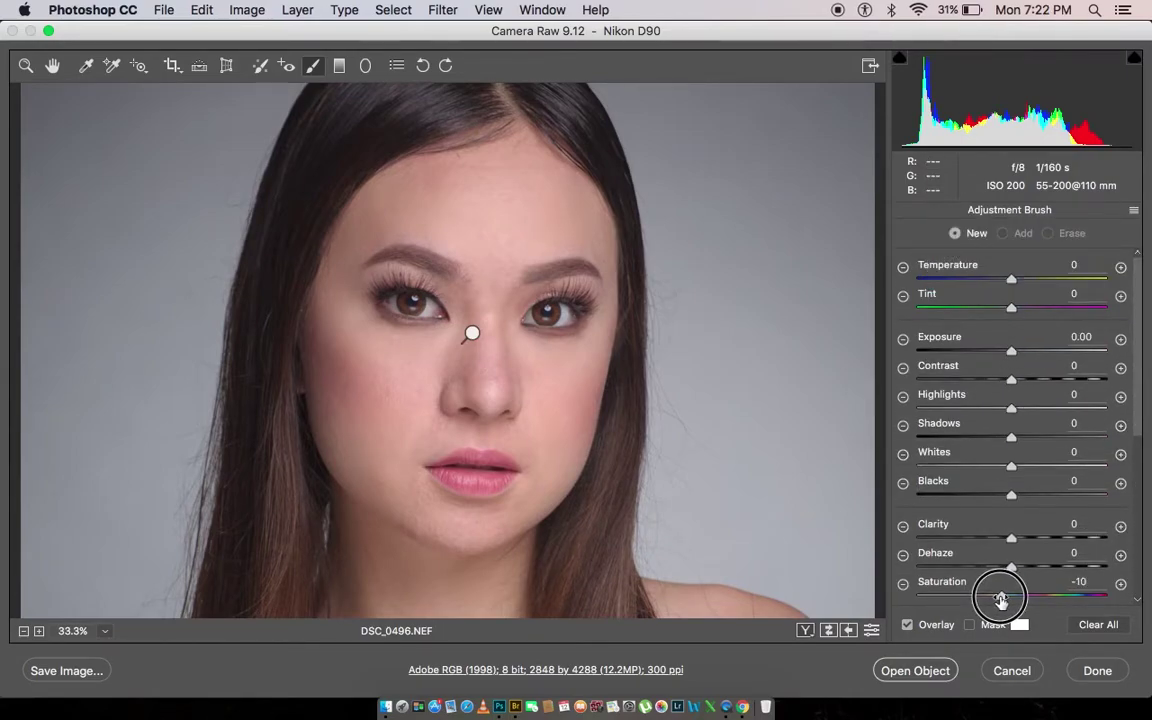
scroll(1003, 560, "down", 5)
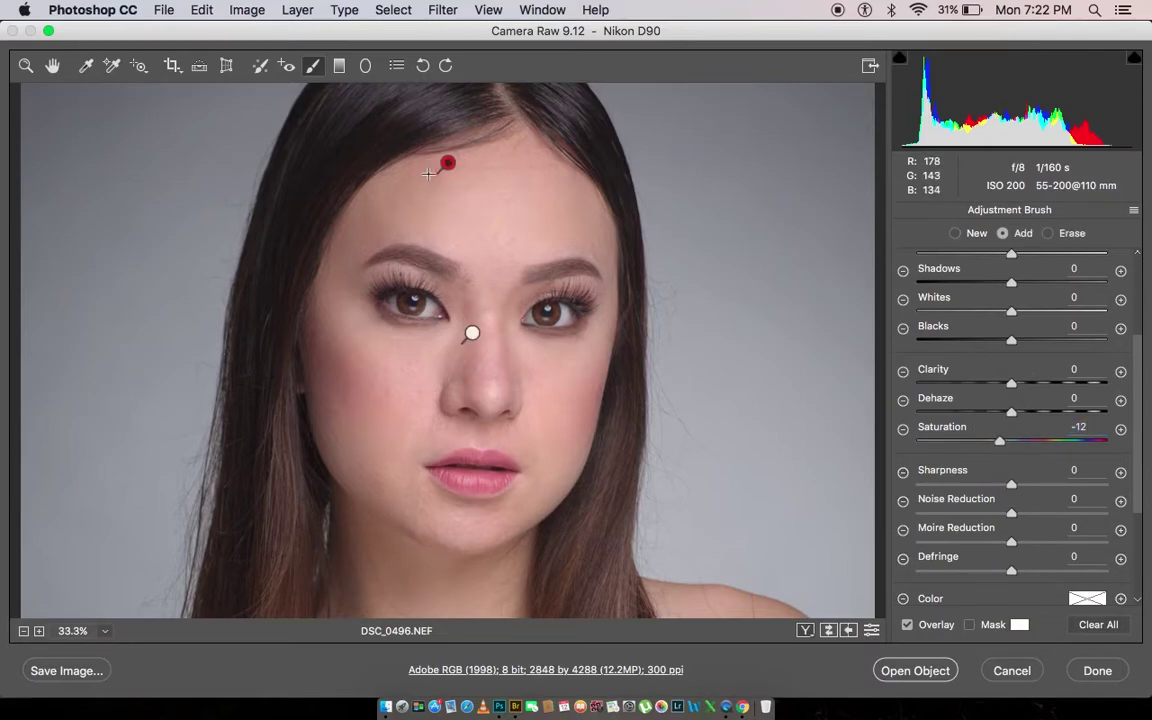
key("super+equal")
scroll(472, 416, "down", 3)
scroll(440, 370, "left", 2)
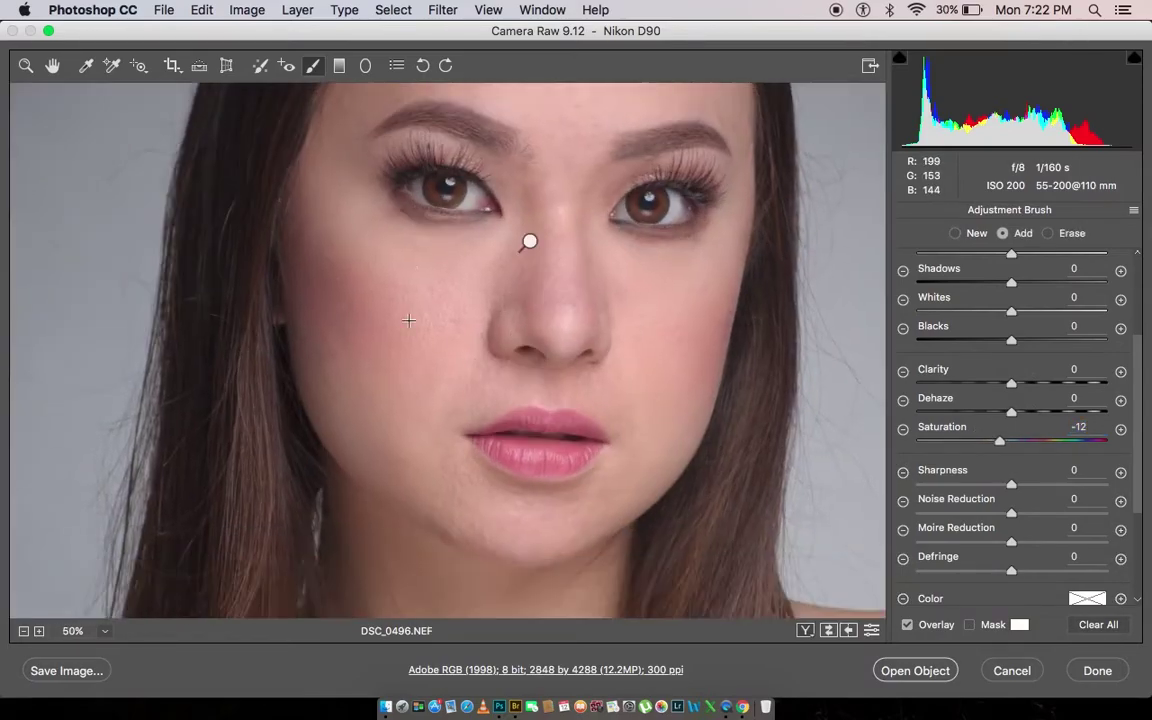
left_click_drag(993, 443, 997, 443)
scroll(1040, 400, "up", 5)
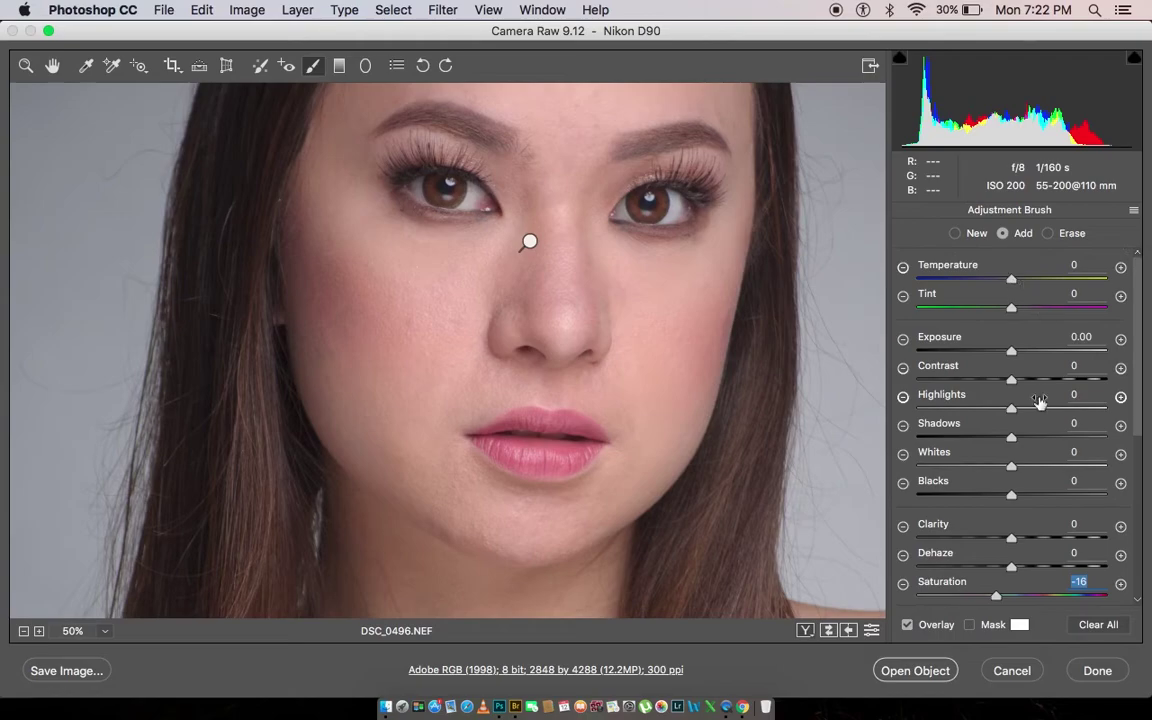
Set the brush Exposure to +0.25, paint beside the cheek and lower Flow to 6.
left_click_drag(1012, 352, 1017, 351)
left_click(740, 303)
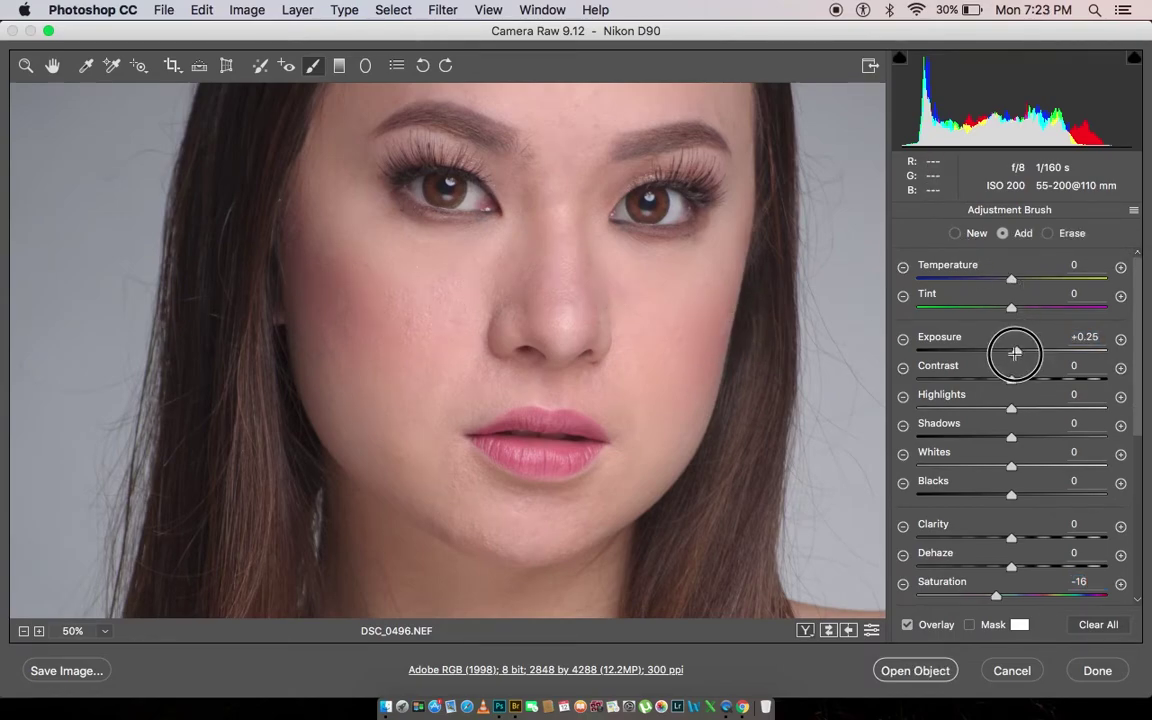
key("super+minus")
scroll(1010, 420, "down", 5)
left_click_drag(982, 542, 914, 542)
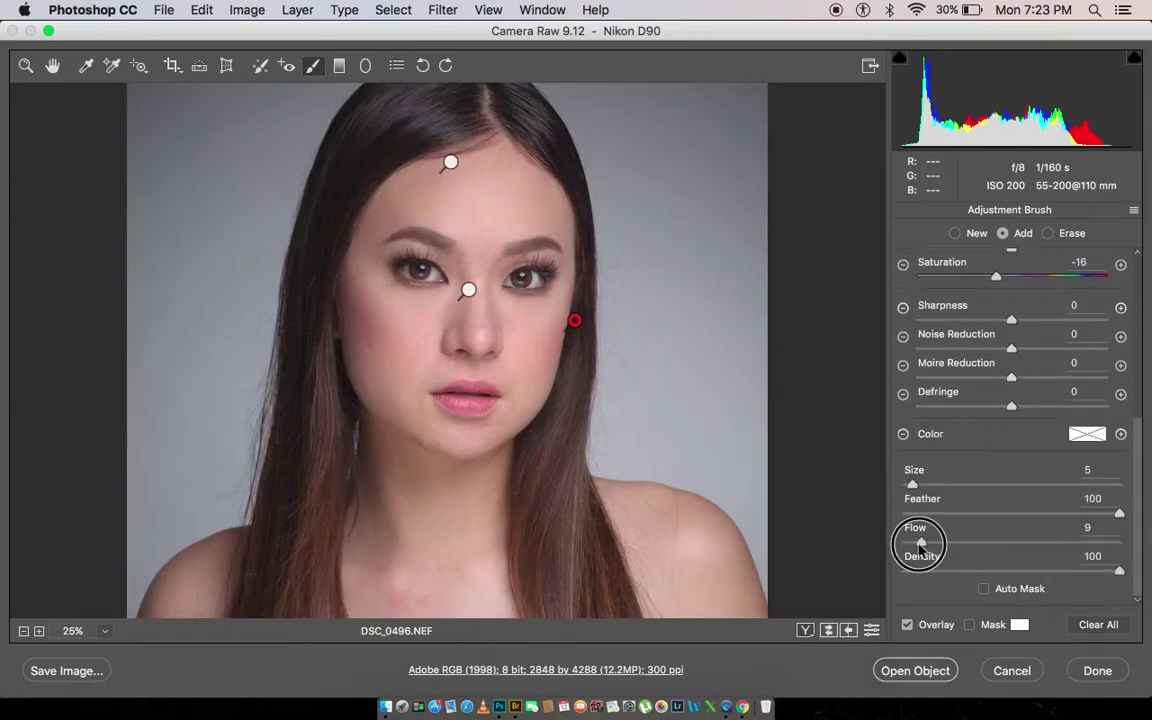
Hide the adjustment overlay and shrink the brush for painting the forehead.
left_click(907, 624)
key("bracketright")
key("bracketleft")
key("bracketleft")
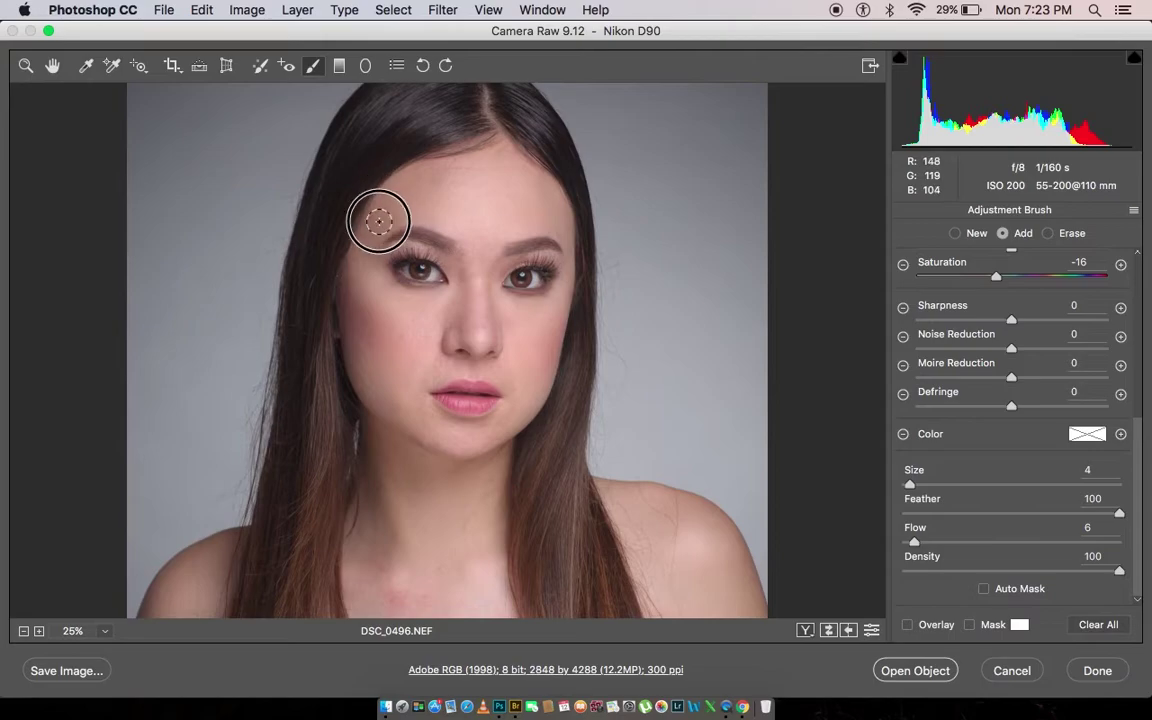
key("bracketleft")
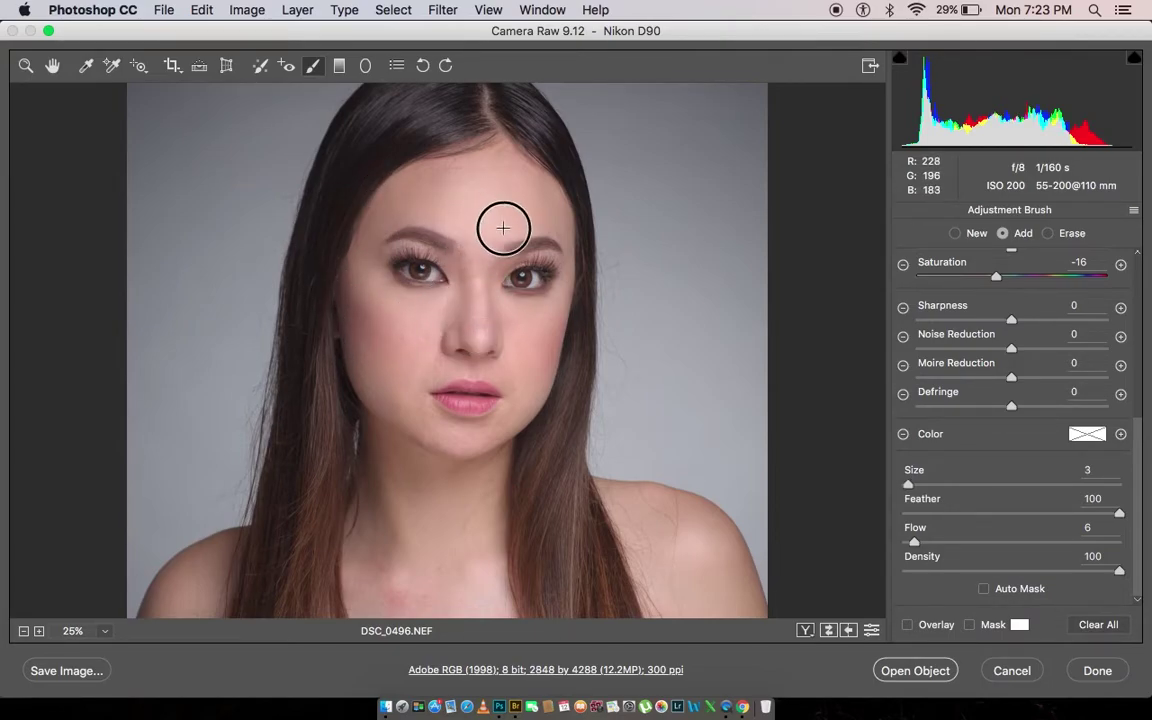
scroll(1124, 288, "up", 5)
scroll(997, 590, "up", 1)
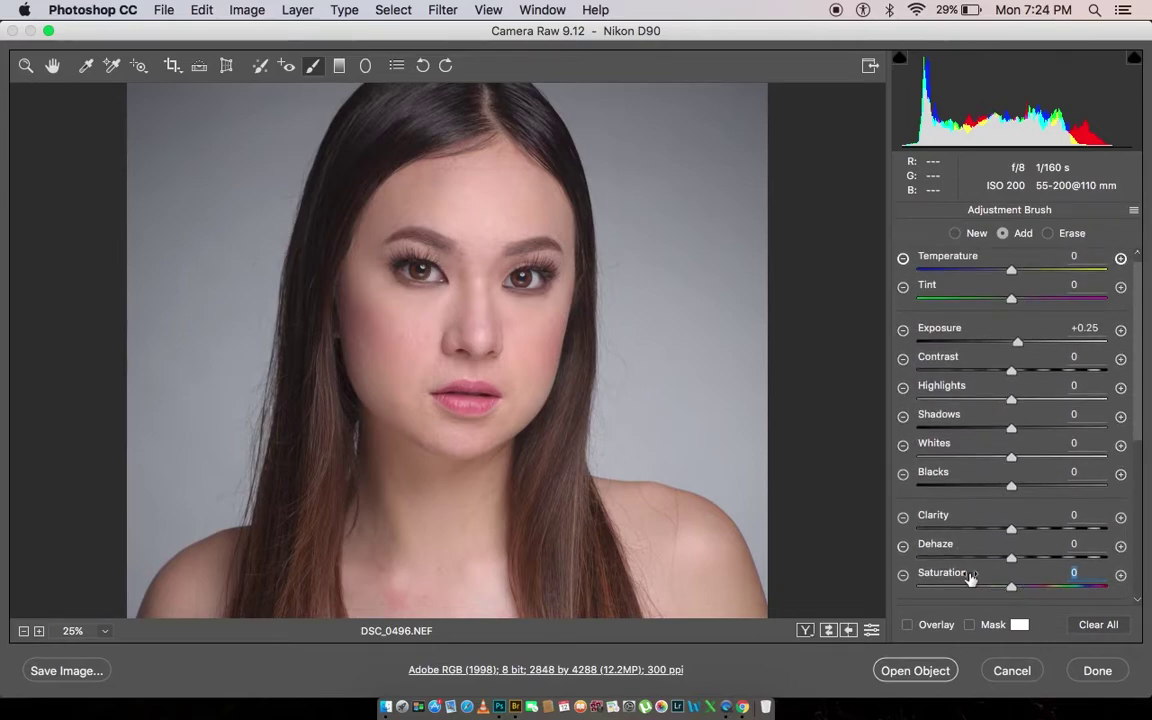
Raise the brightening brush to Exposure +0.55, paint the skin and erase spills.
left_click_drag(1017, 342, 1024, 342)
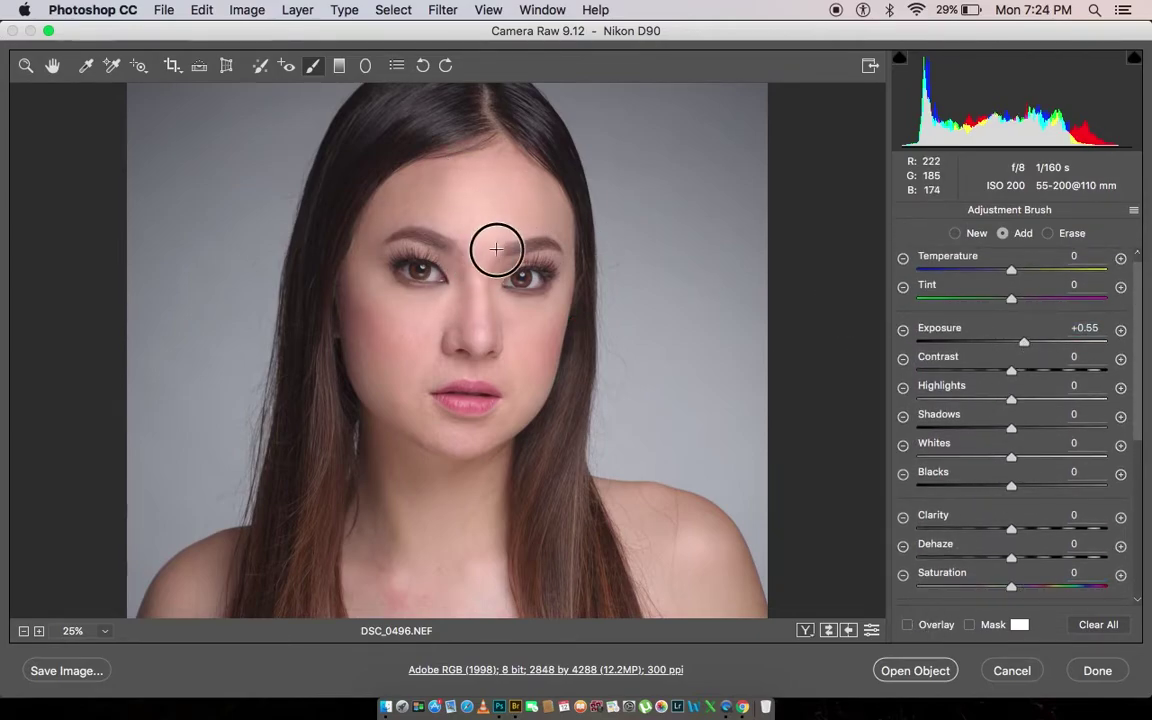
key("bracketright")
key("bracketright")
key("bracketright")
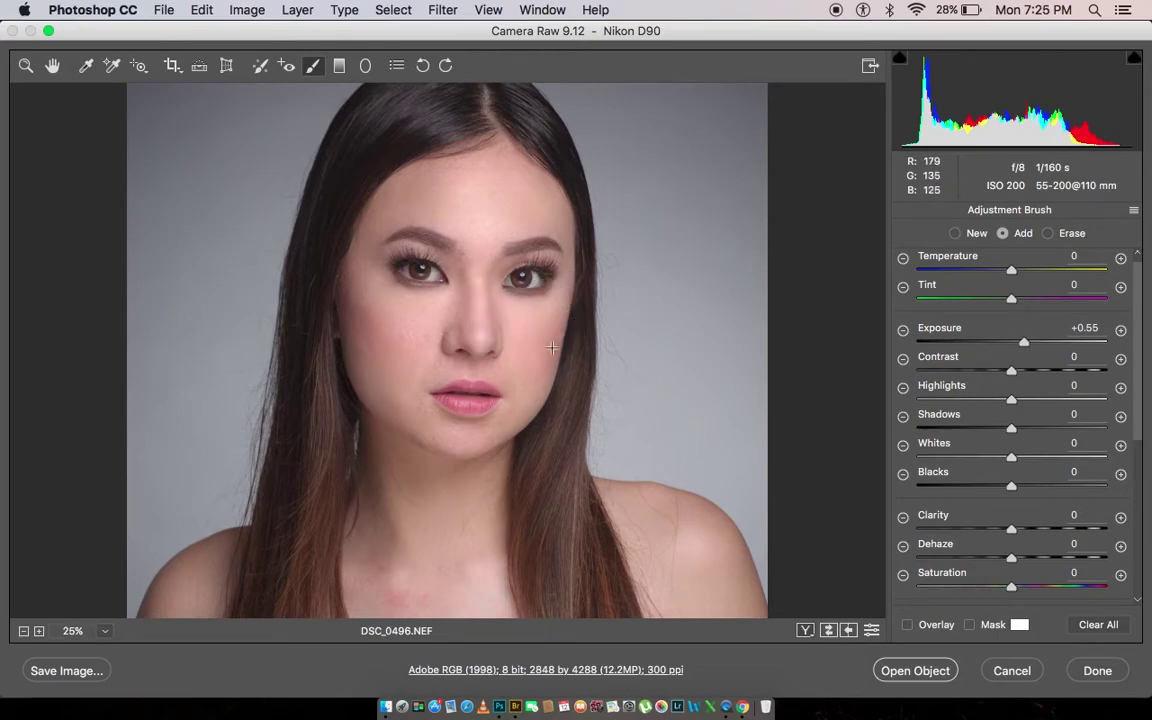
key("super+equal")
key("alt")
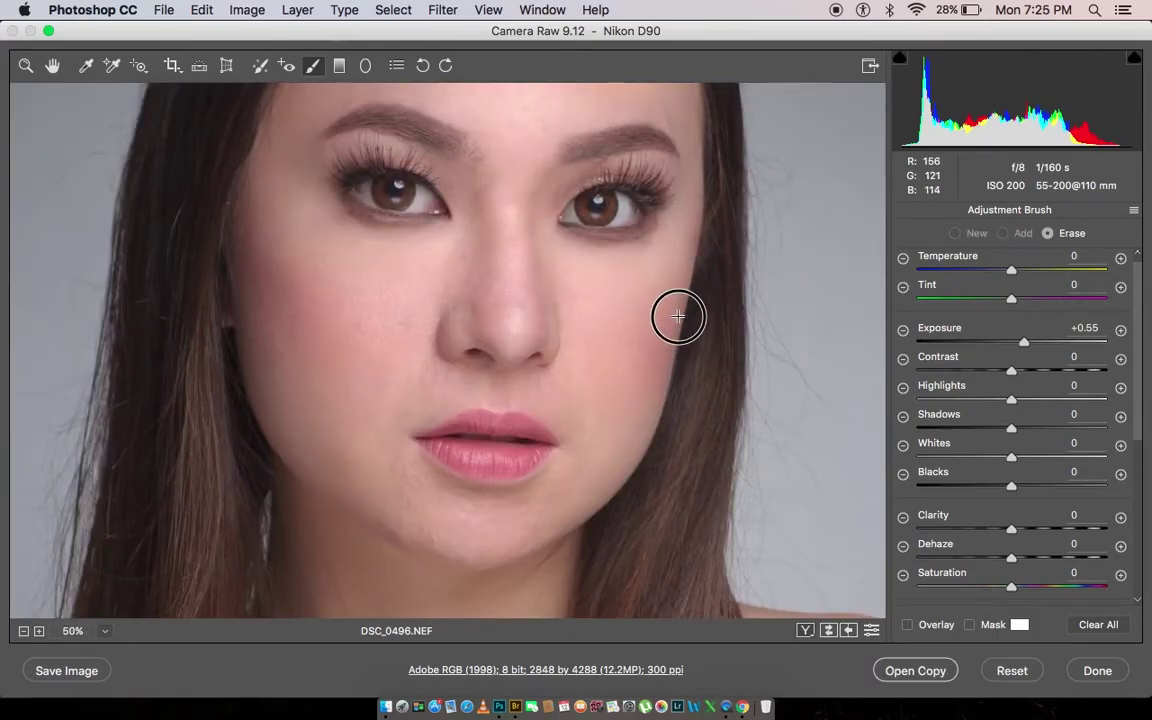
Review the face and toggle the Before/After comparison, returning to the edited view.
scroll(664, 334, "up", 1)
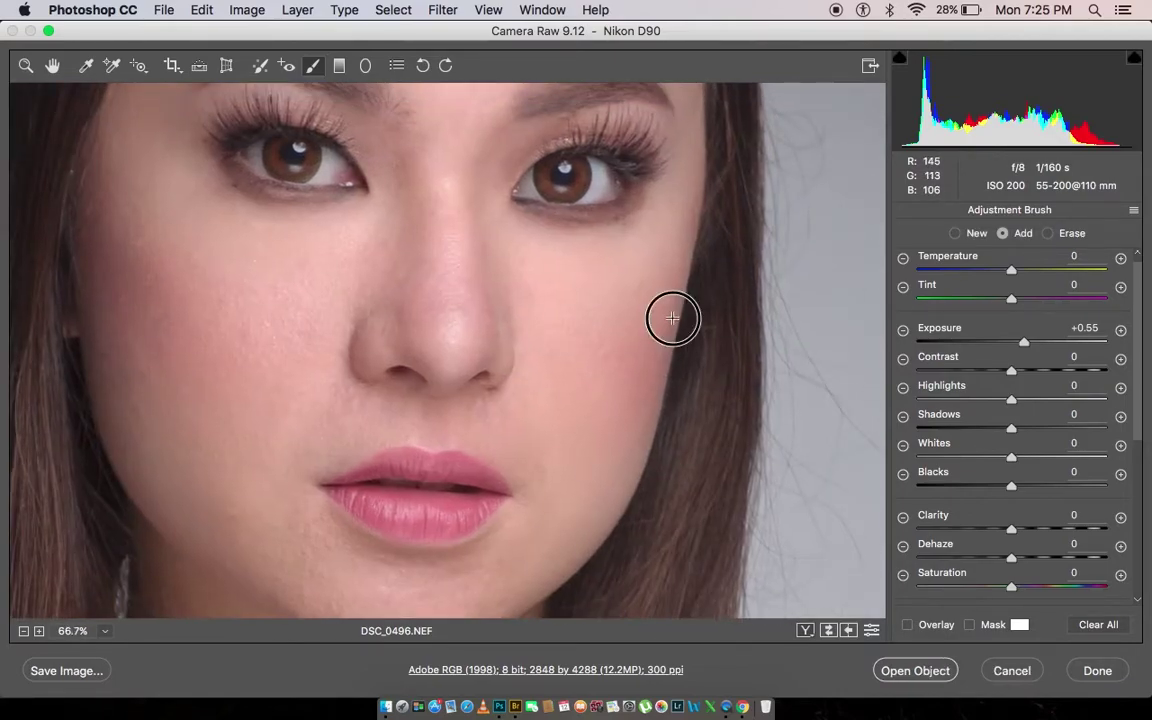
scroll(667, 302, "down", 1)
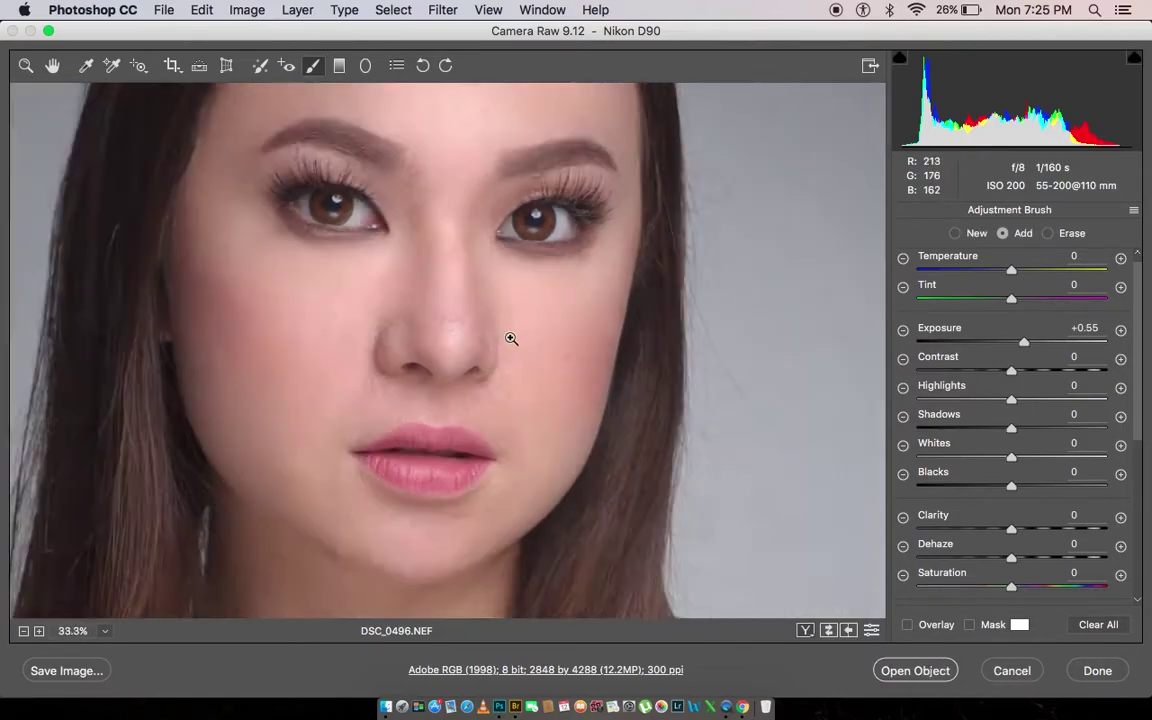
scroll(509, 334, "down", 2)
left_click(805, 630)
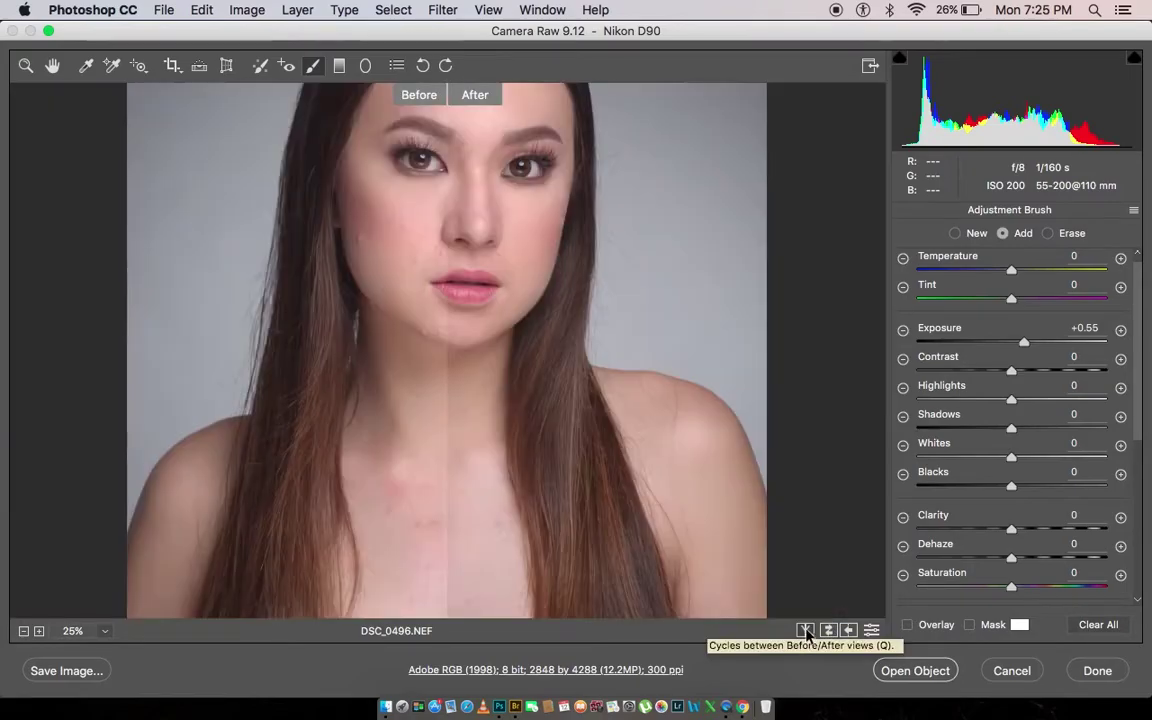
left_click(805, 630)
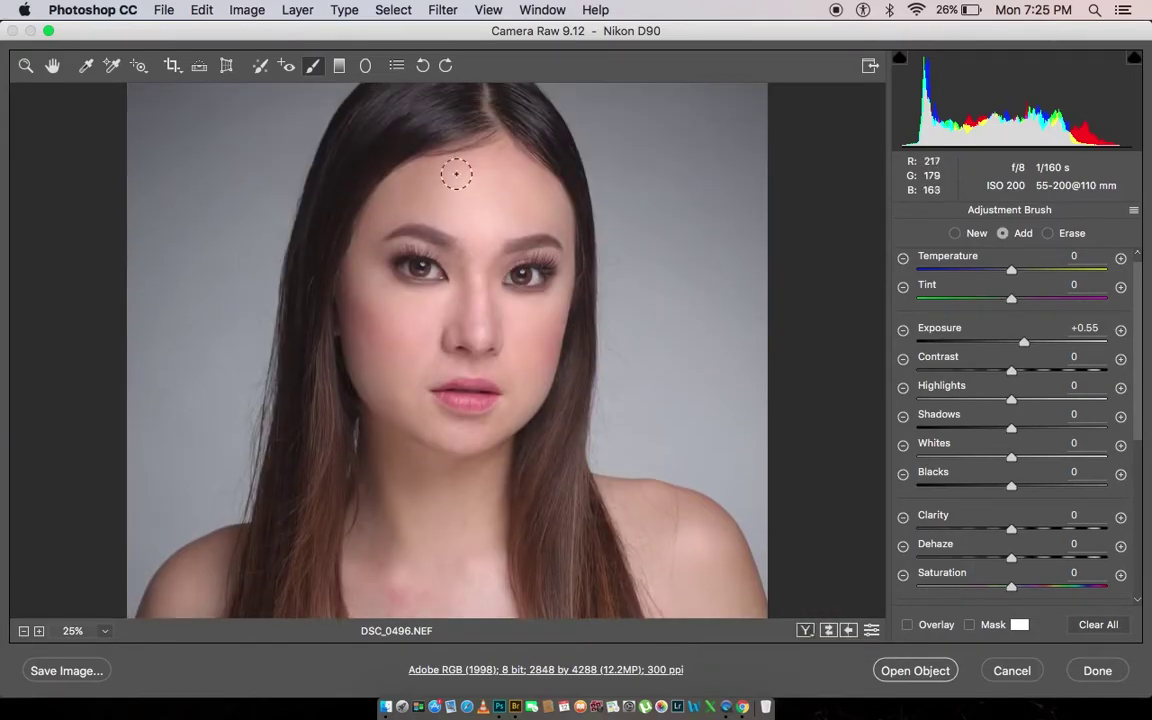
Drop Basic Saturation to -100 for a grayscale view and reselect the cheek brush pin.
key("z")
left_click_drag(1011, 635, 887, 638)
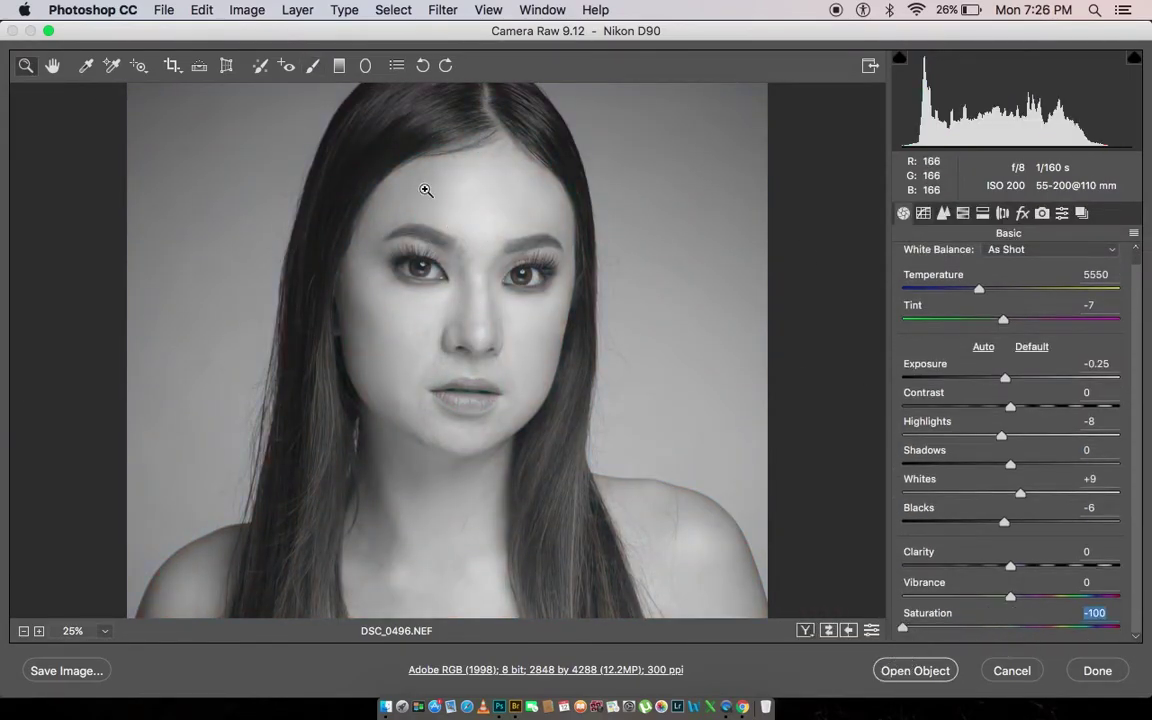
key("k")
left_click(575, 318)
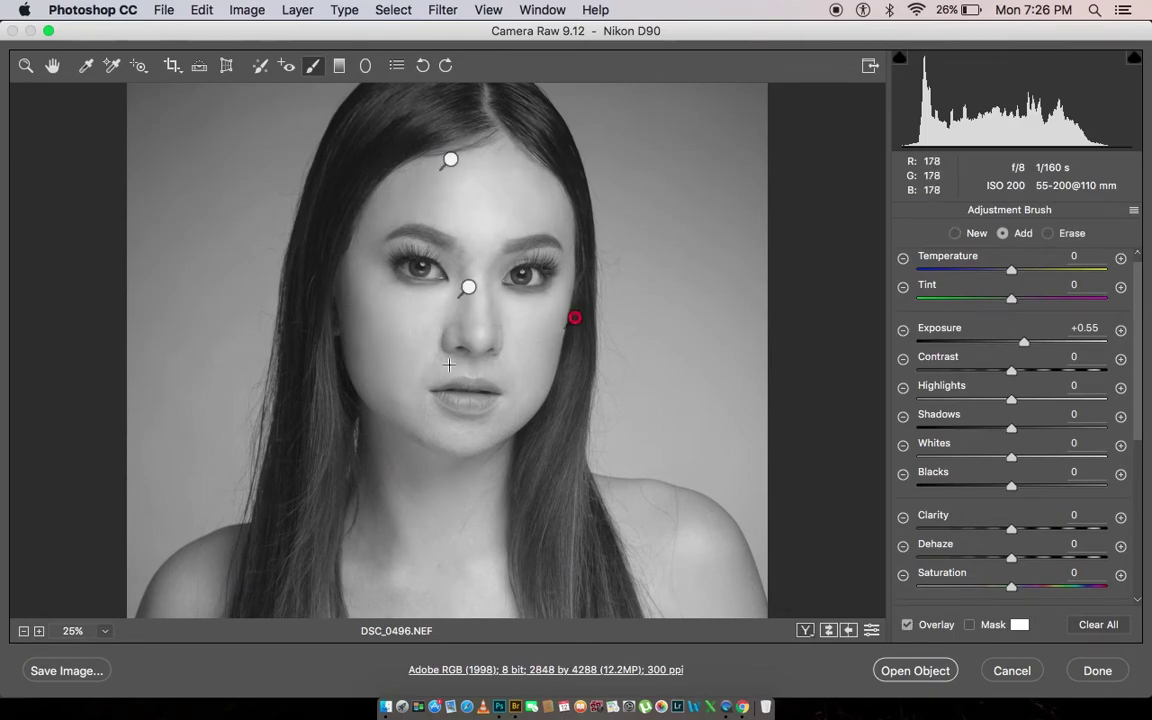
Add a new brush adjustment at Exposure -0.50 and paint it over the nose.
scroll(483, 319, "up", 1)
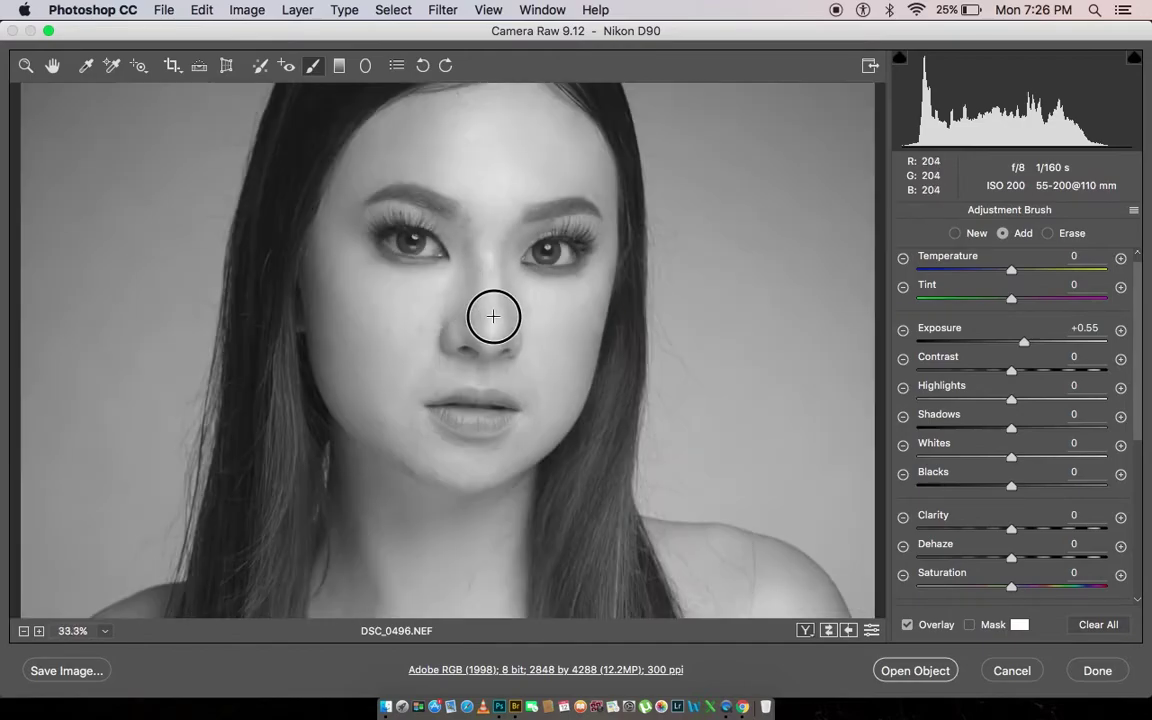
left_click(955, 233)
left_click_drag(1024, 341, 999, 343)
left_click_drag(518, 227, 470, 285)
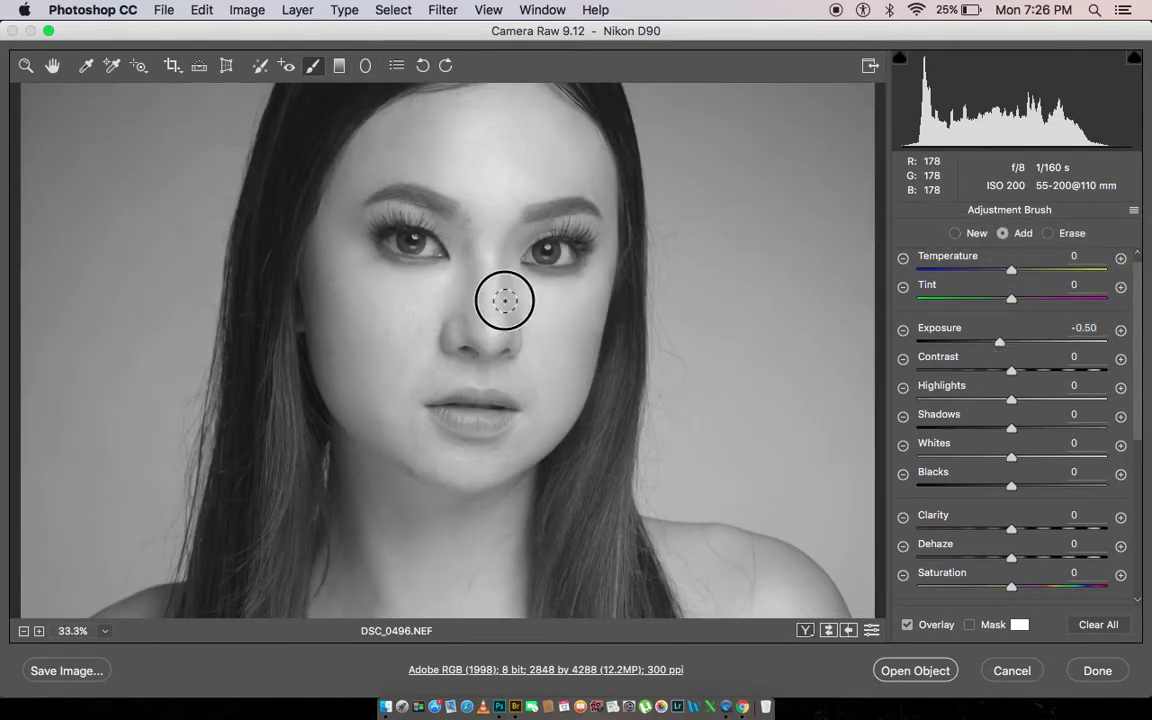
left_click(907, 624)
Show the pins again and zoom in closely on the lips and chin.
scroll(1010, 450, "down", 3)
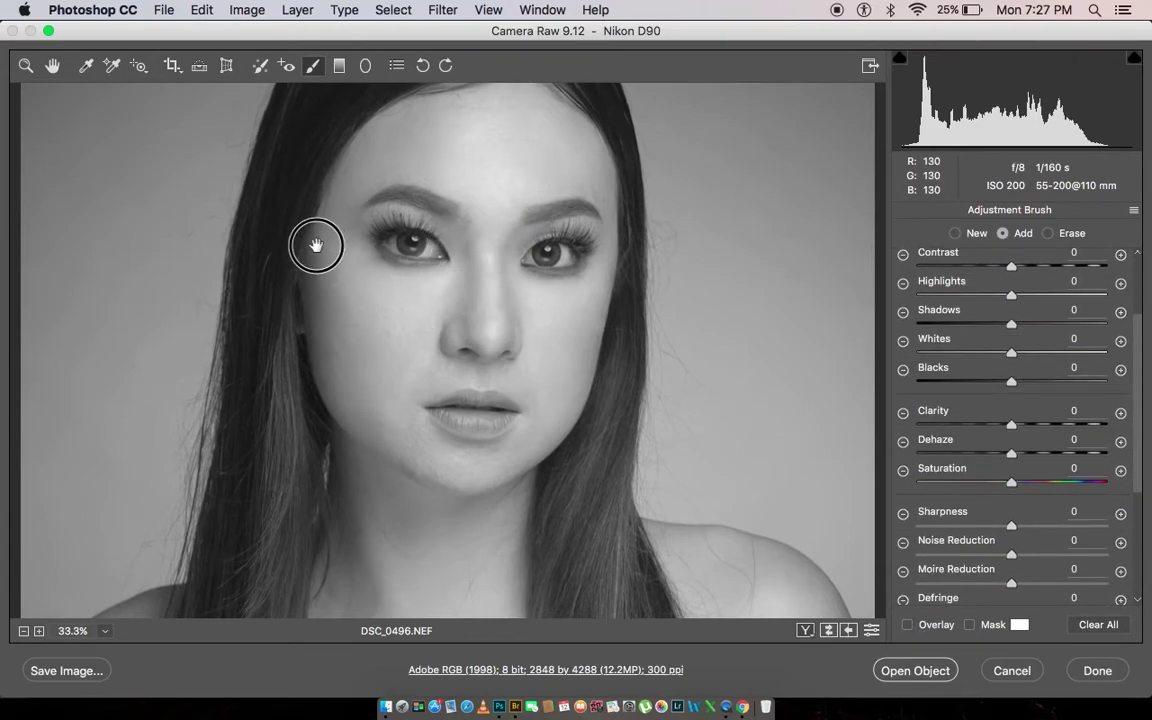
scroll(350, 215, "up", 3)
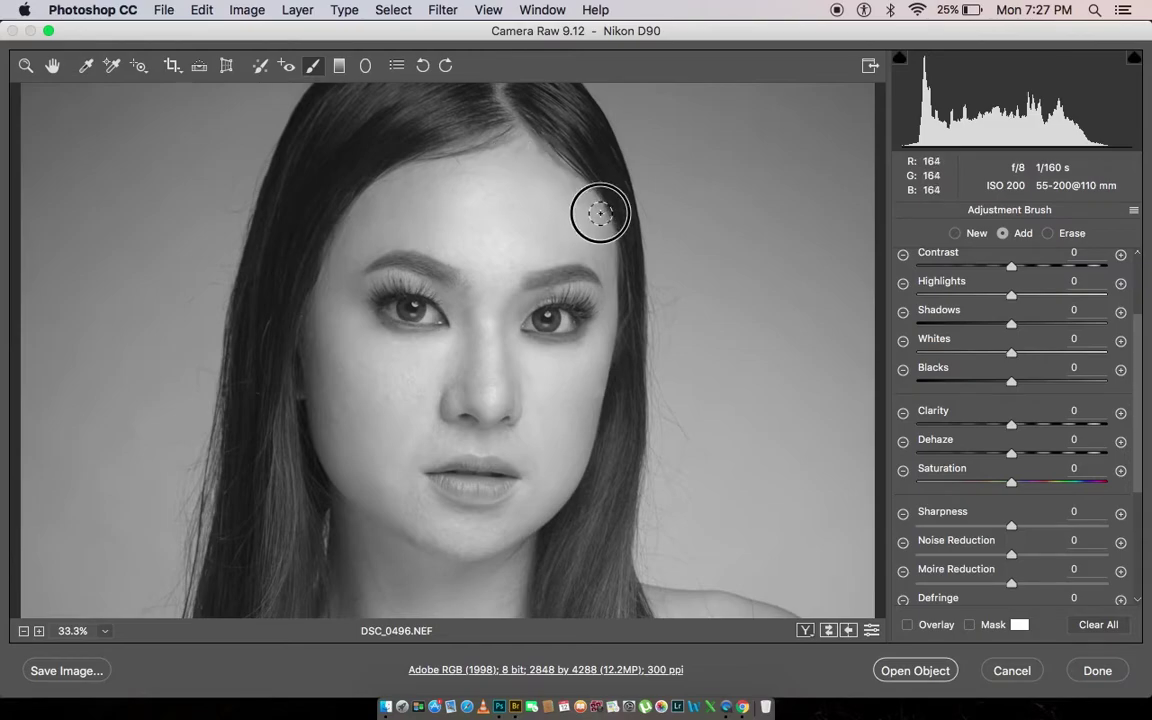
left_click_drag(440, 485, 440, 435)
key("v")
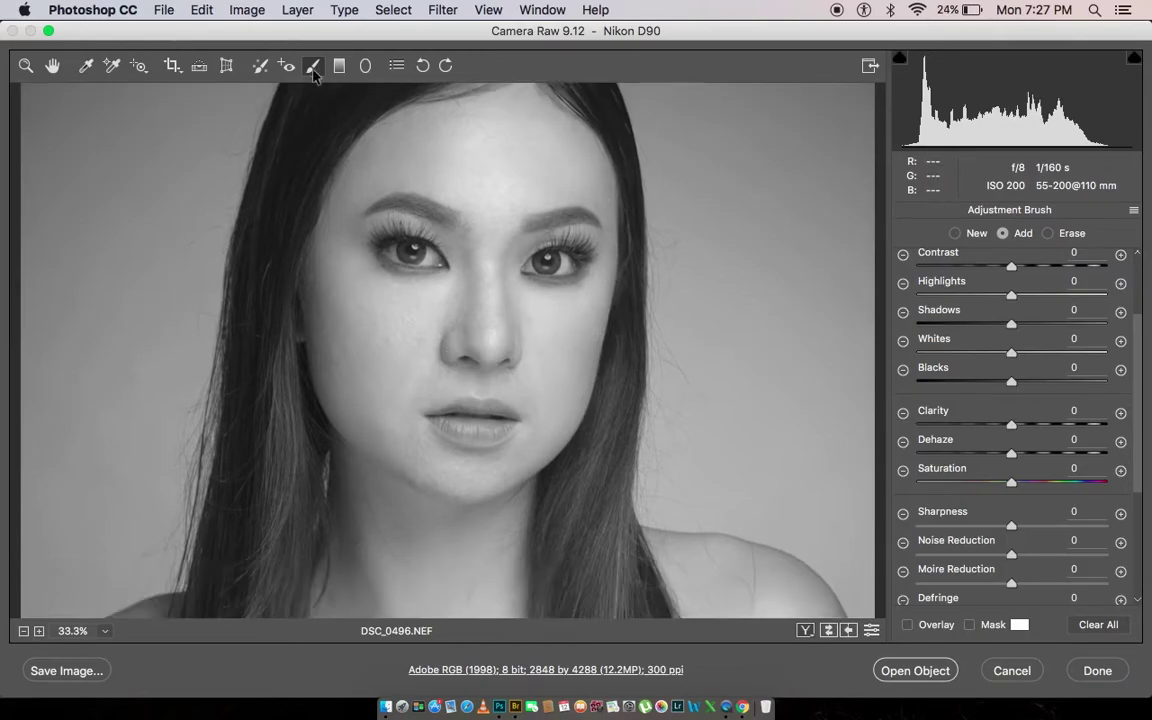
left_click(533, 476)
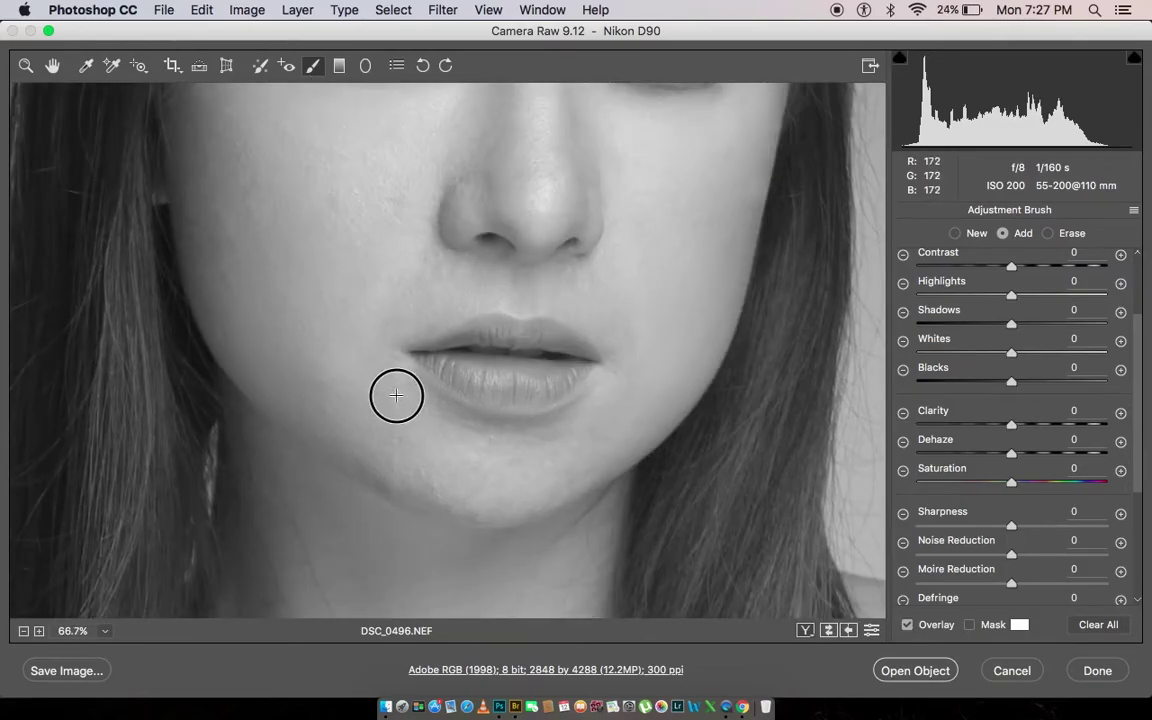
left_click(394, 428)
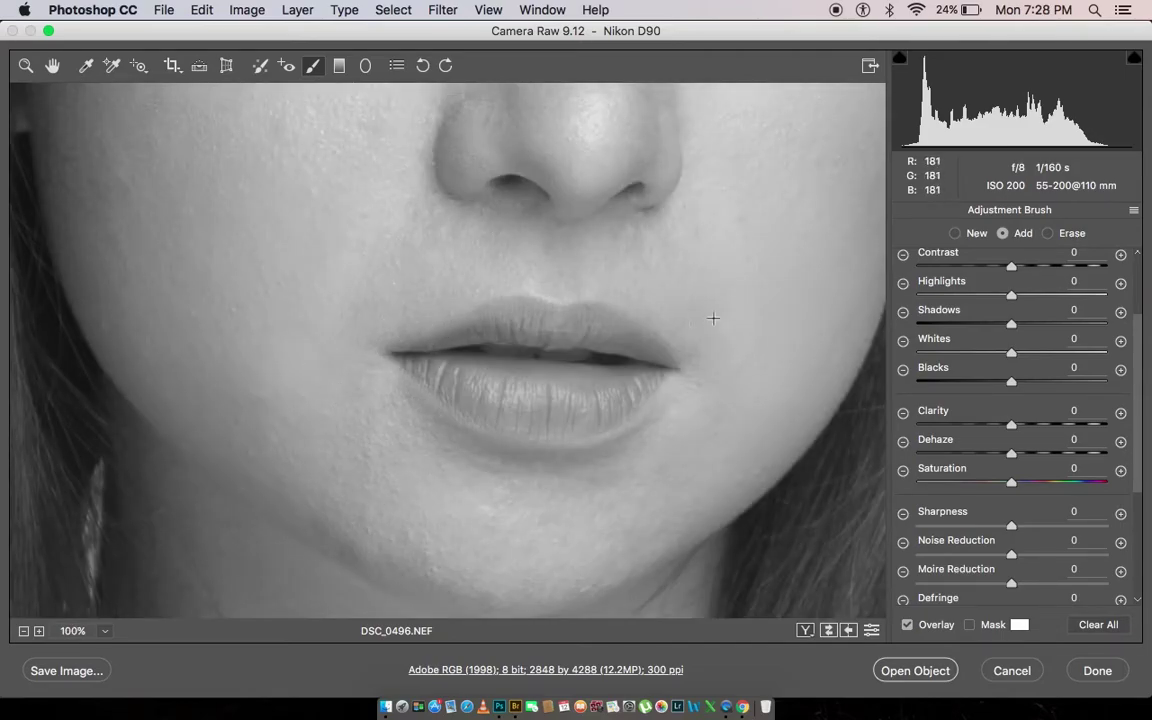
Set the darkening brush flow to 4 and fit the whole portrait in view.
scroll(650, 420, "down", 2)
scroll(1124, 465, "down", 5)
left_click(914, 540)
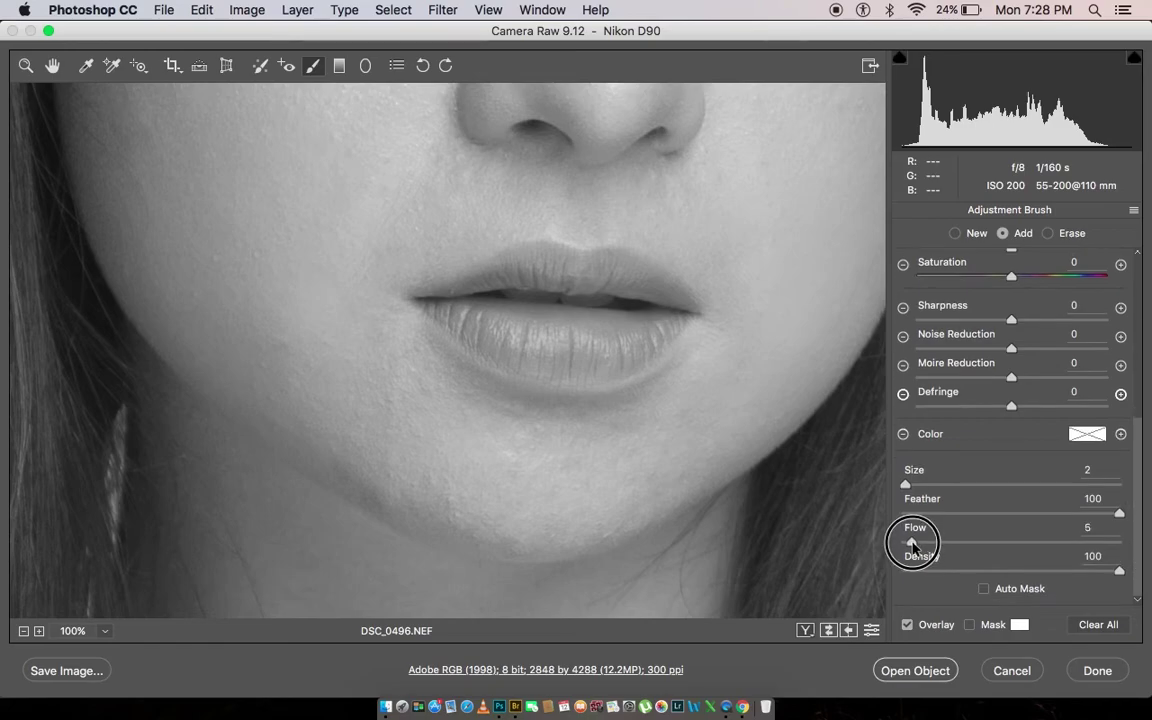
key("Return")
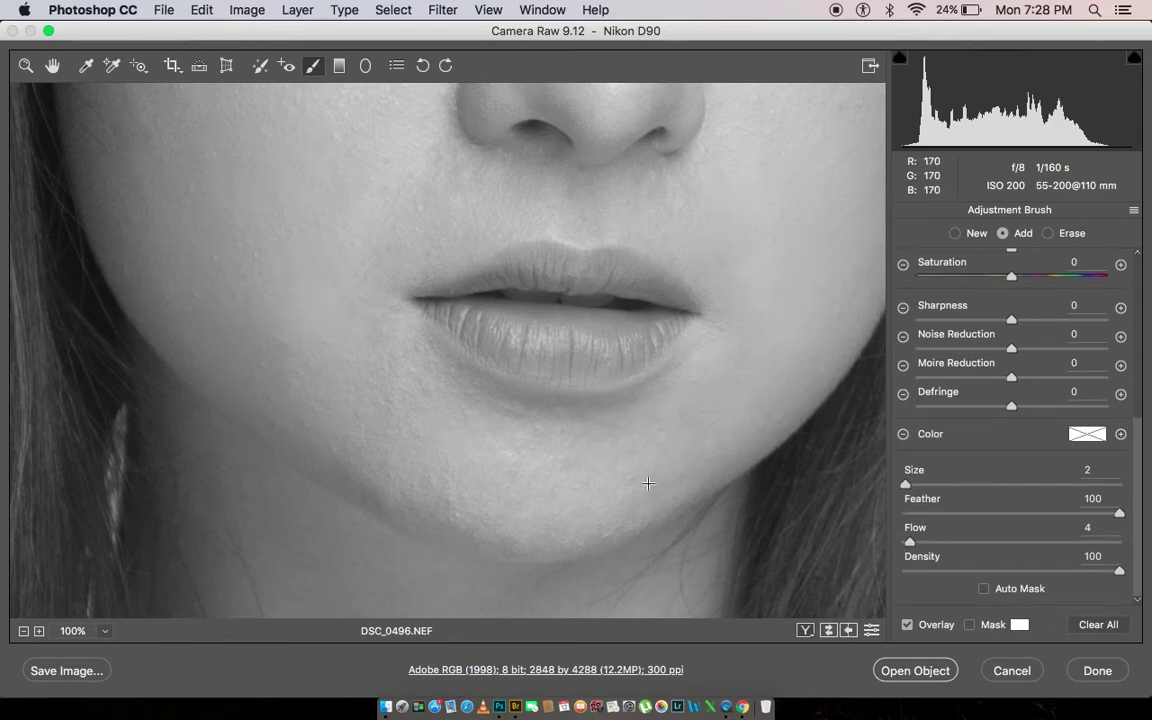
scroll(420, 449, "down", 3)
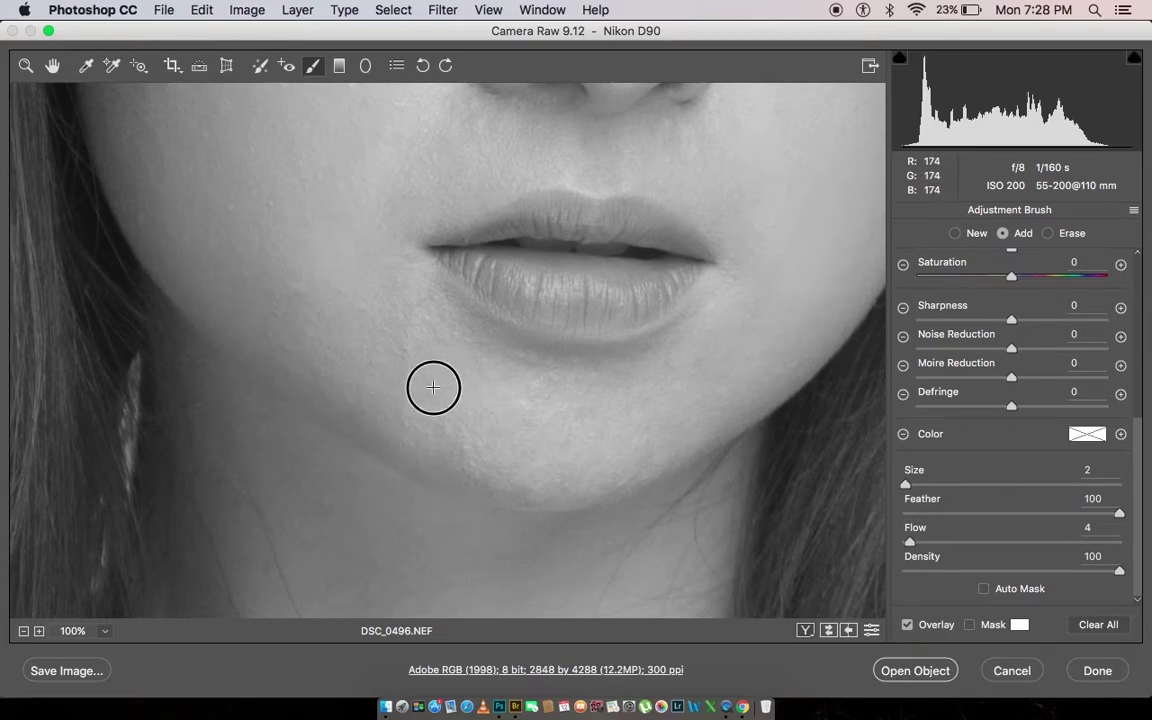
scroll(480, 396, "up", 2)
scroll(610, 331, "up", 5)
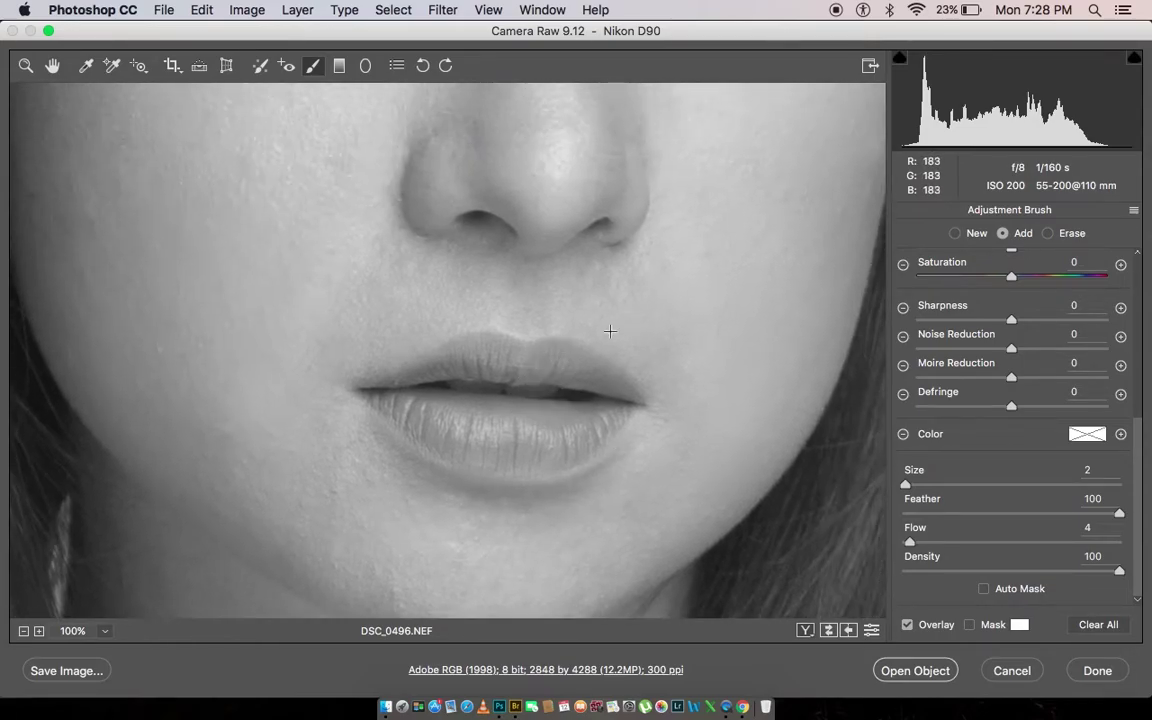
key("super+0")
Return to Basic and compare the edit against the original in Before/After views.
left_click(26, 66)
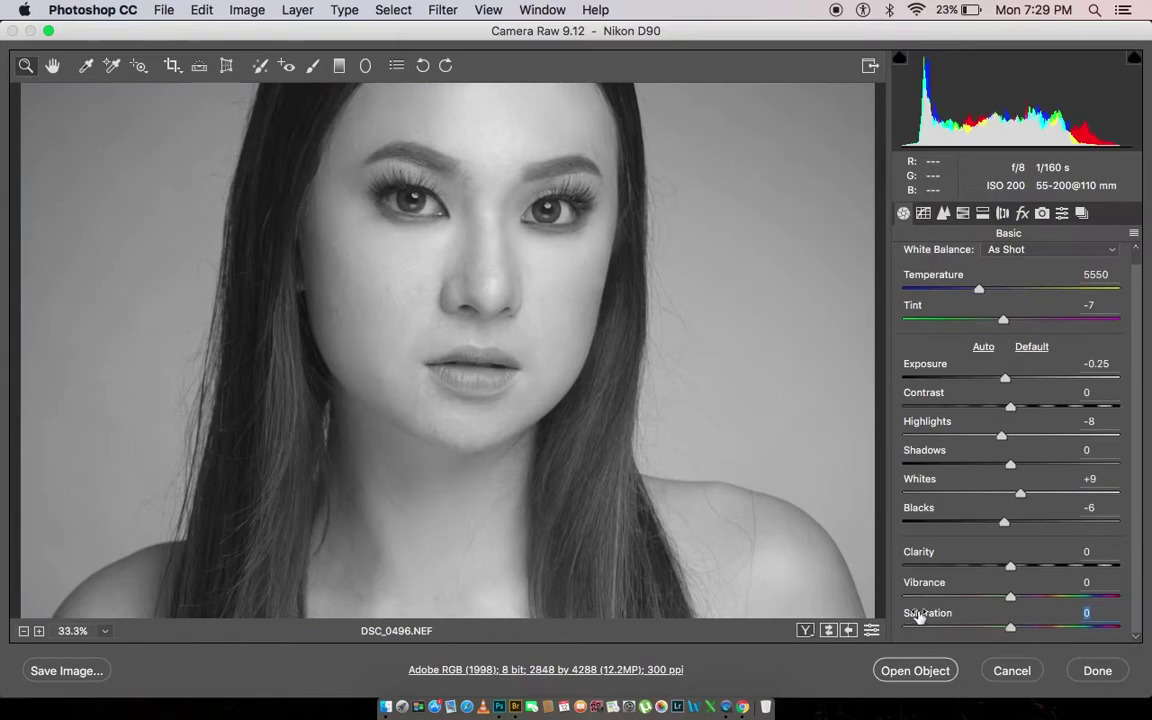
left_click(806, 630)
left_click(806, 630)
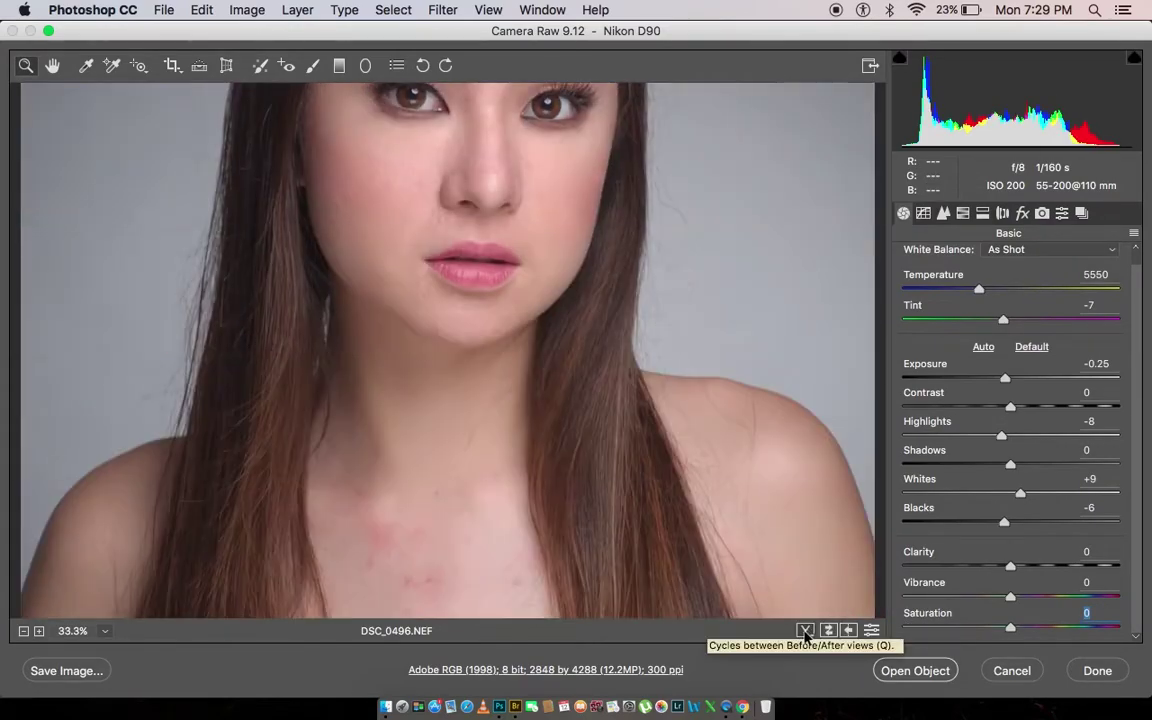
left_click(806, 630)
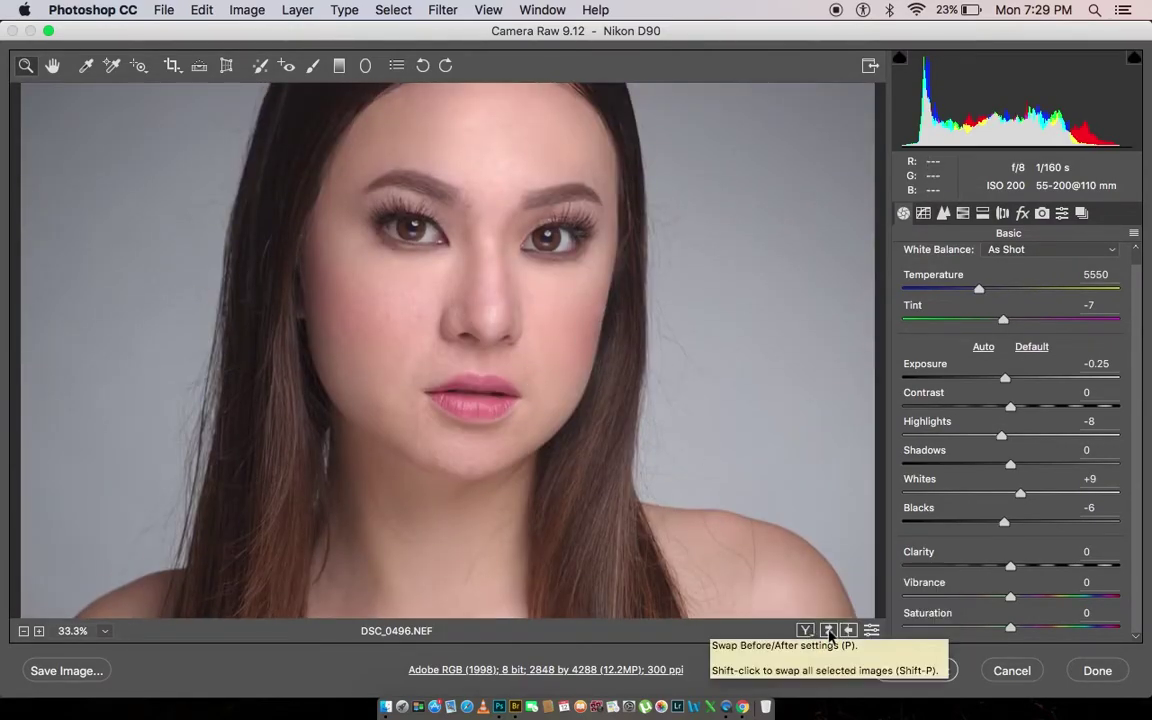
left_click(828, 630)
Select the eyebrow brush pin and paint more +0.55 exposure brightening onto the face skin.
key("super+equal")
key("k")
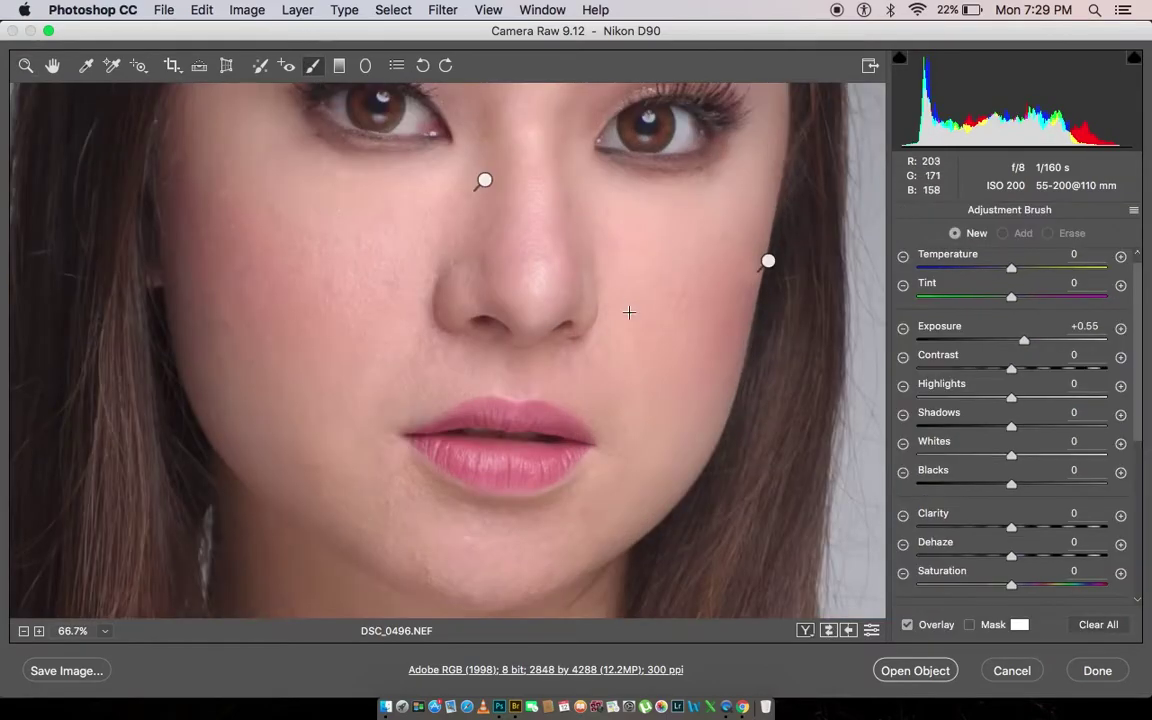
scroll(597, 314, "up", 5)
left_click(598, 313)
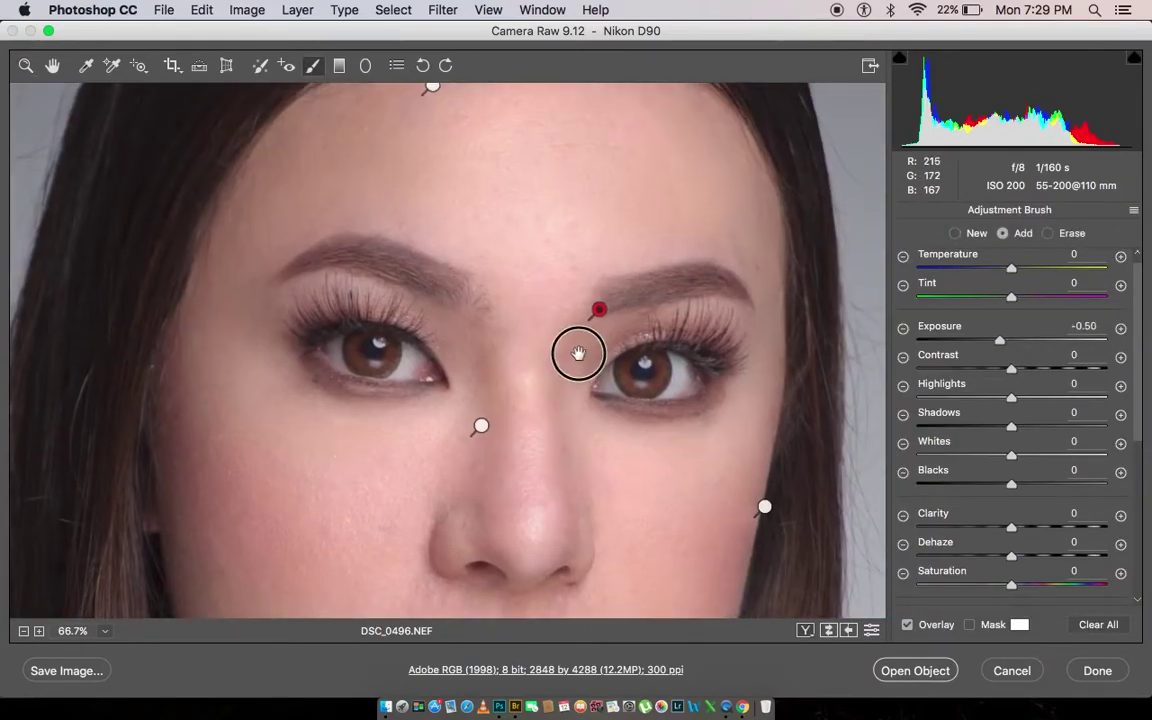
scroll(600, 467, "down", 3)
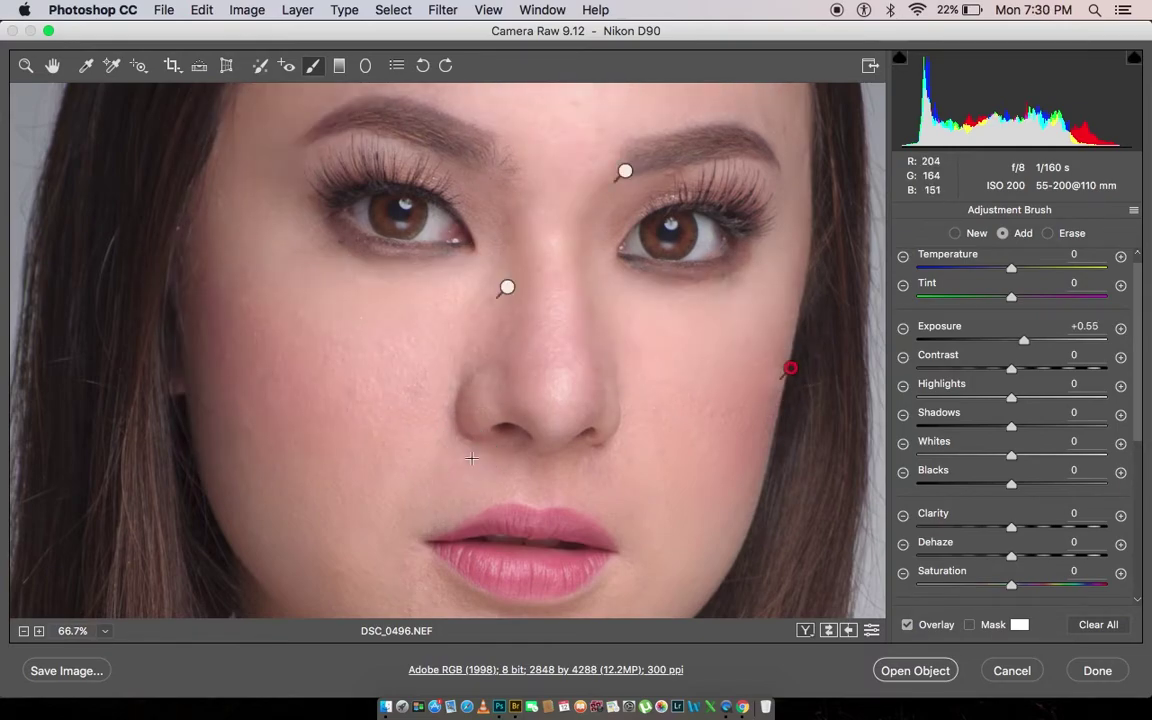
left_click_drag(471, 458, 446, 450)
scroll(551, 368, "up", 2)
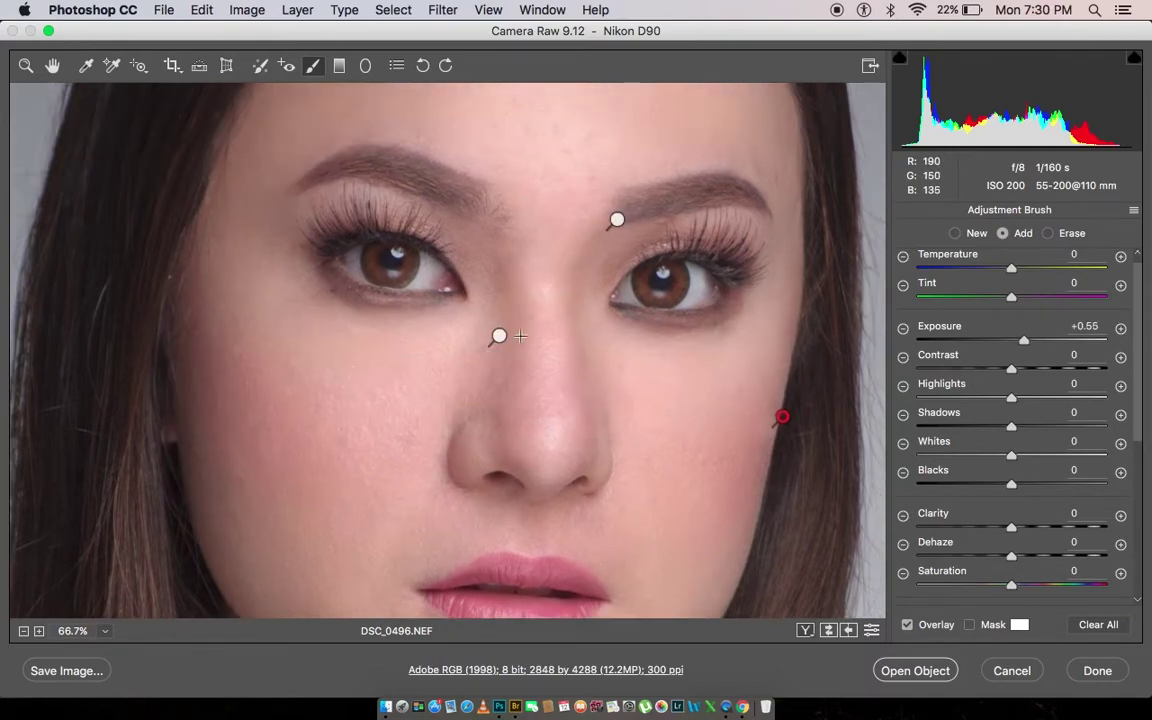
scroll(543, 275, "up", 2)
scroll(319, 309, "down", 4)
scroll(345, 370, "down", 3)
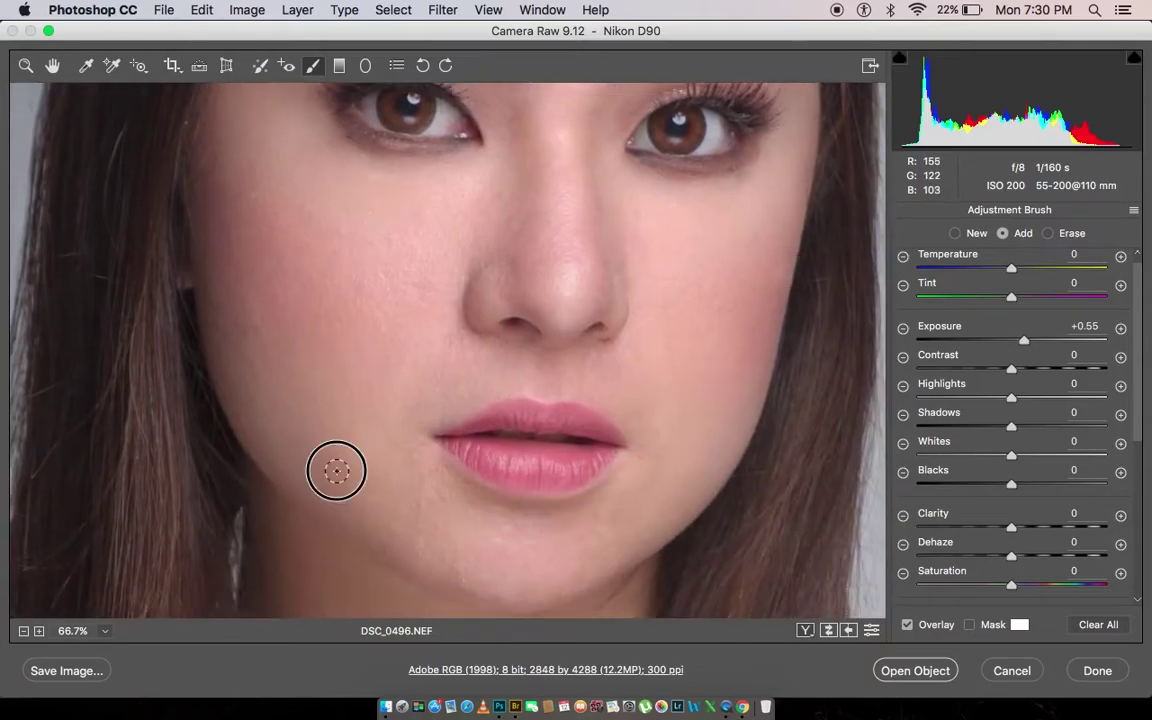
Zoom around the portrait to inspect the lips, upper body, eyes and nose.
scroll(506, 456, "right", 1)
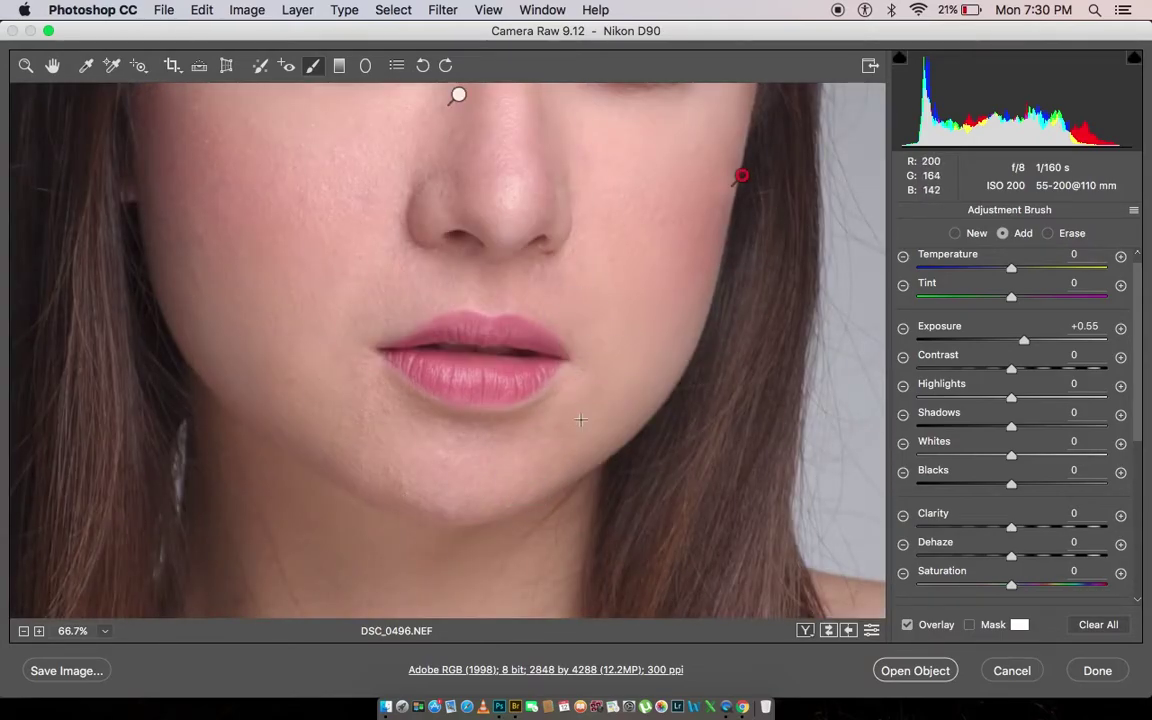
scroll(525, 466, "up", 5)
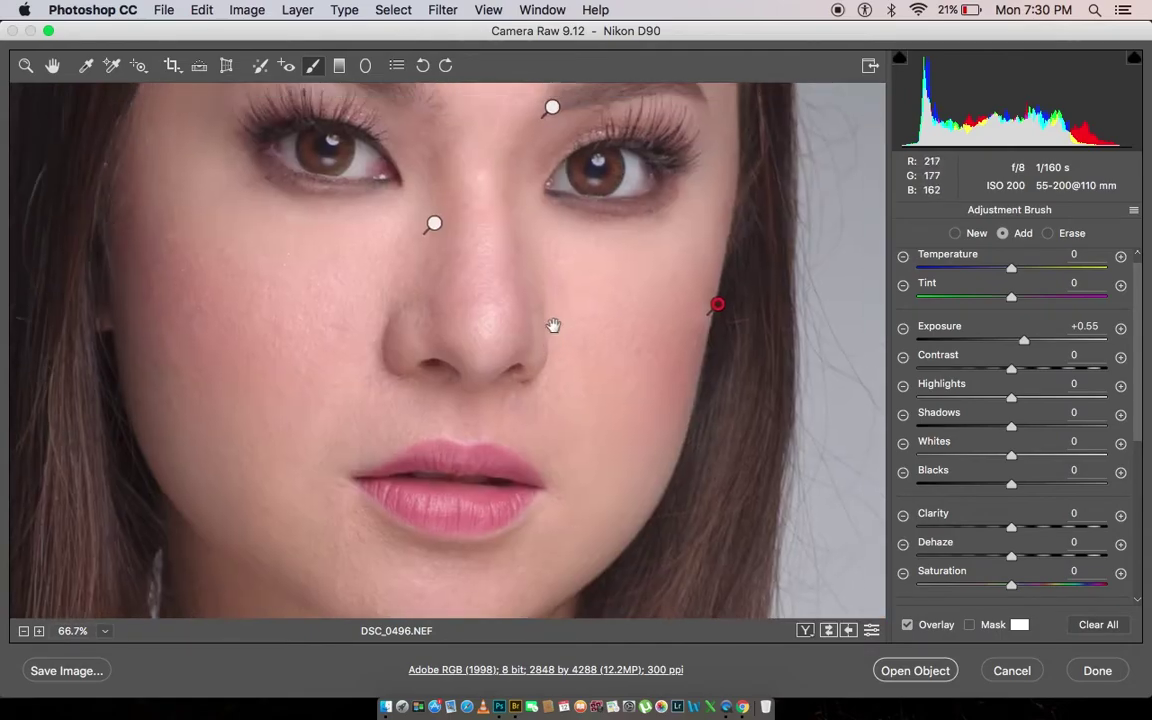
scroll(499, 450, "up", 5)
scroll(499, 450, "up", 4)
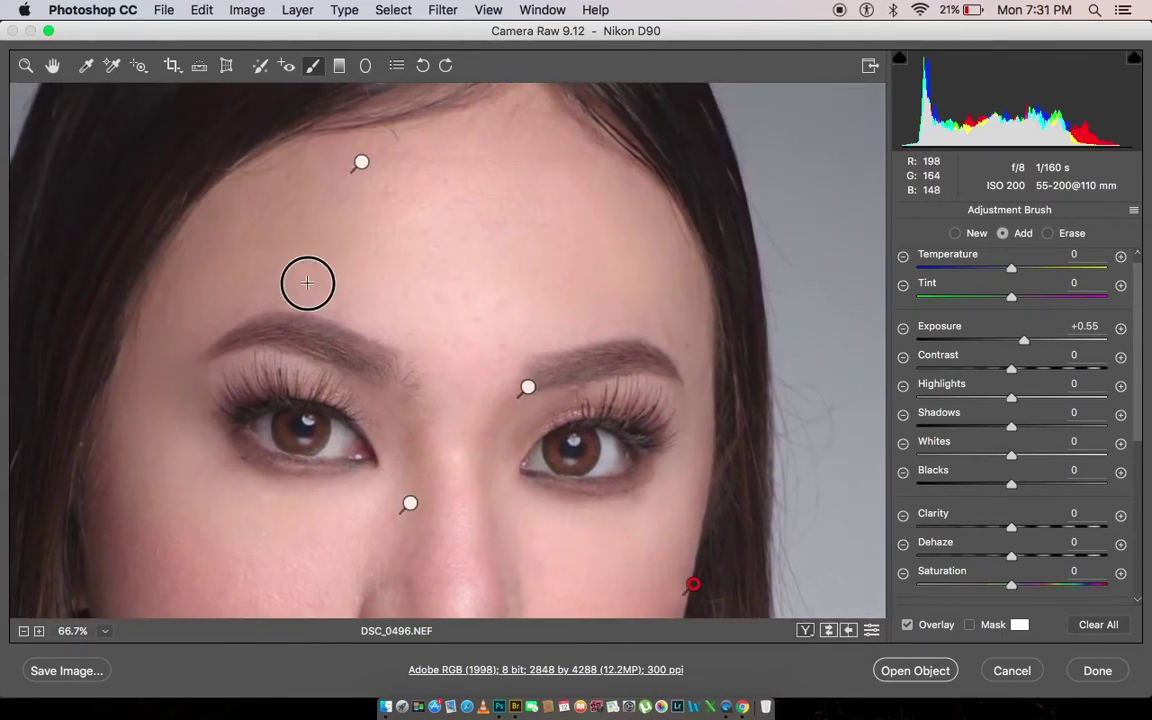
key("super+0")
key("super+plus")
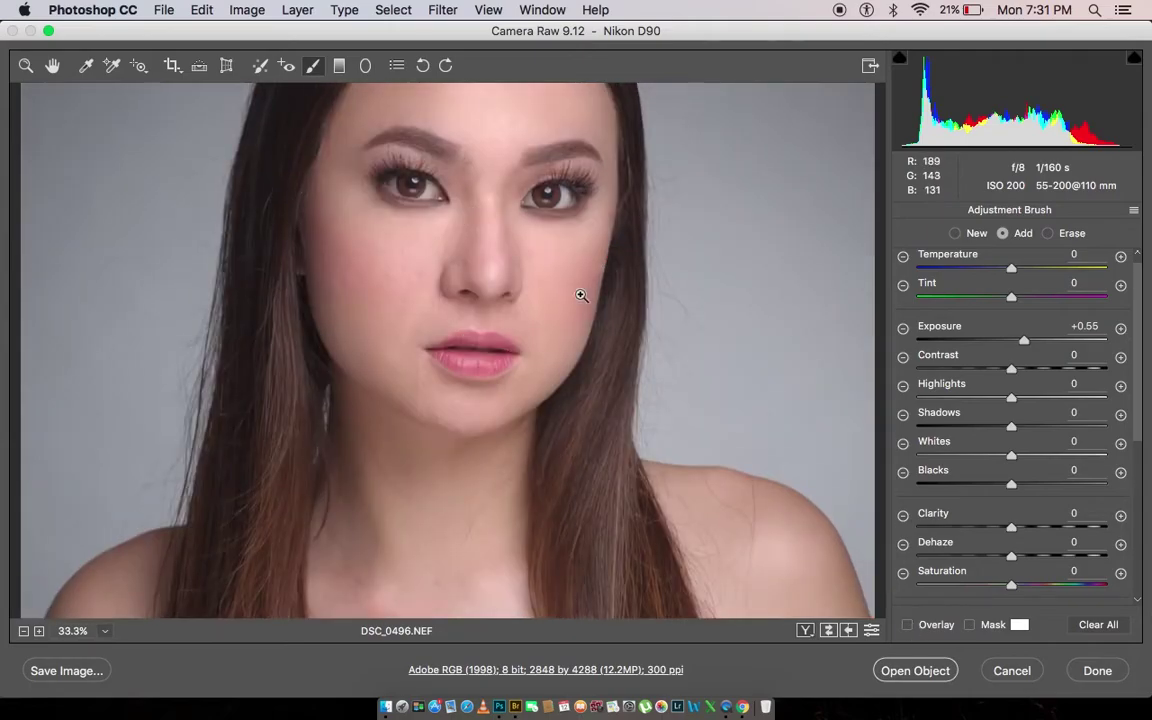
key("super+plus")
key("super+plus")
key("super+minus")
key("super+minus")
key("super+minus")
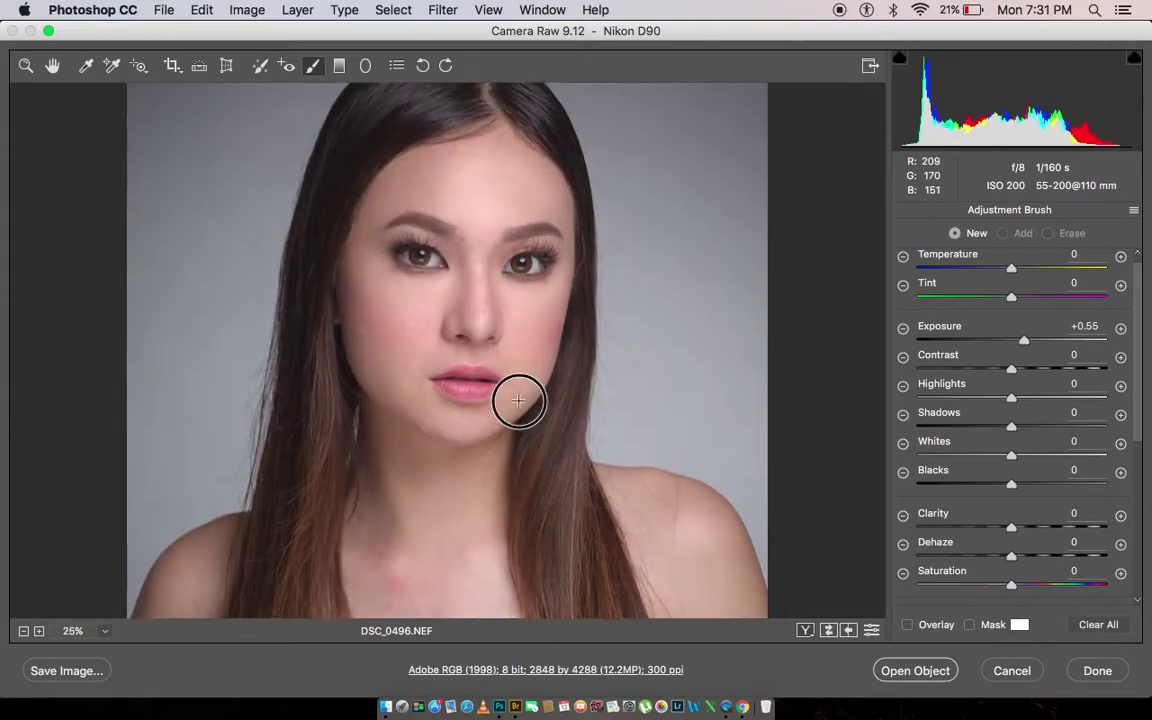
key("super+equal")
key("super+equal")
key("super+equal")
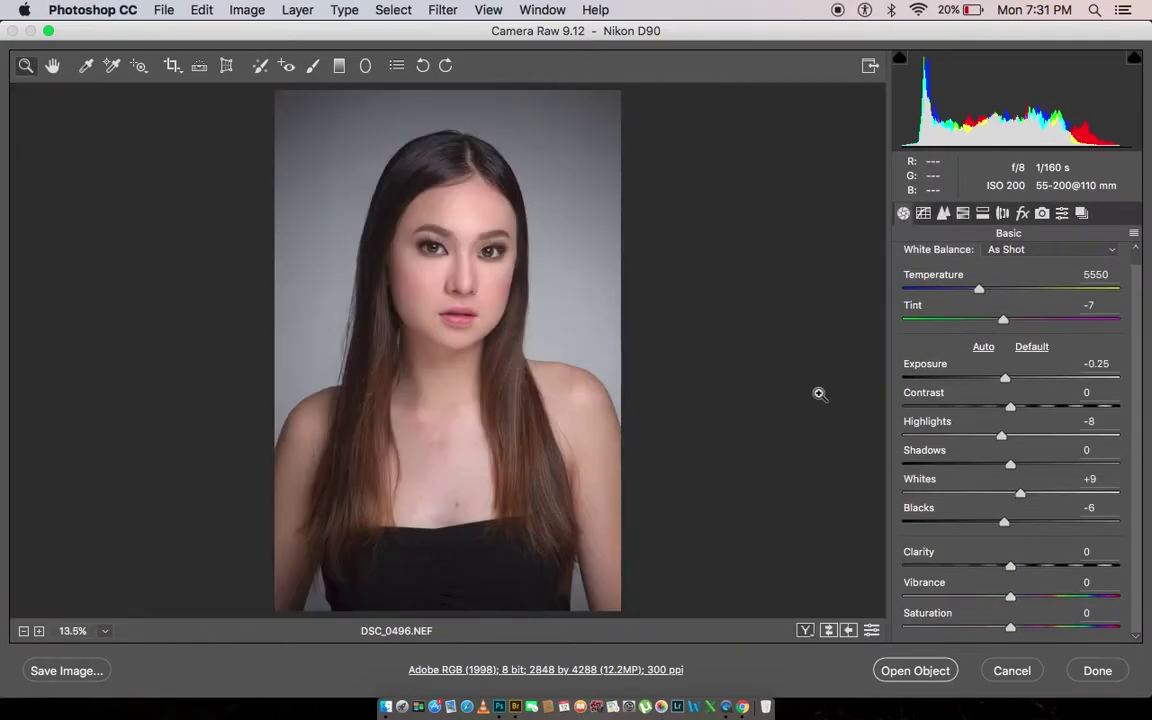
Set Exposure -0.45, Temperature 5400, Highlights -13, Whites +18 and Blacks -23.
left_click_drag(998, 373, 1000, 377)
left_click(997, 520)
left_click_drag(997, 520, 1027, 493)
left_click_drag(979, 289, 976, 289)
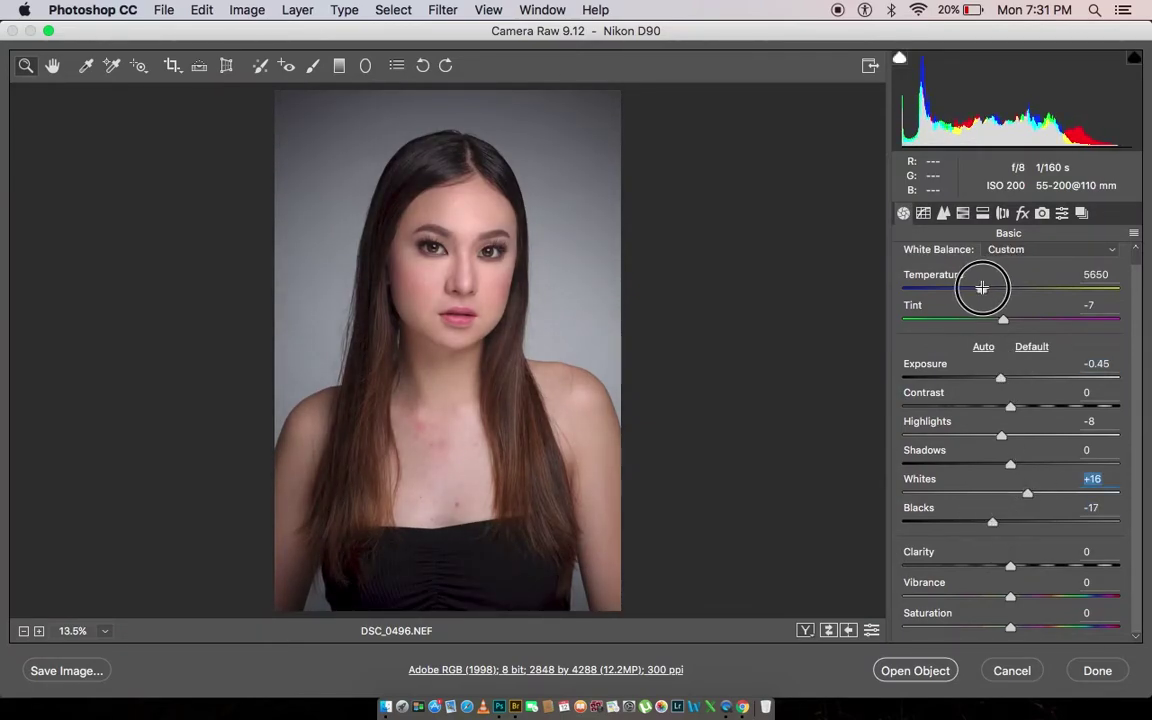
left_click_drag(1001, 435, 996, 435)
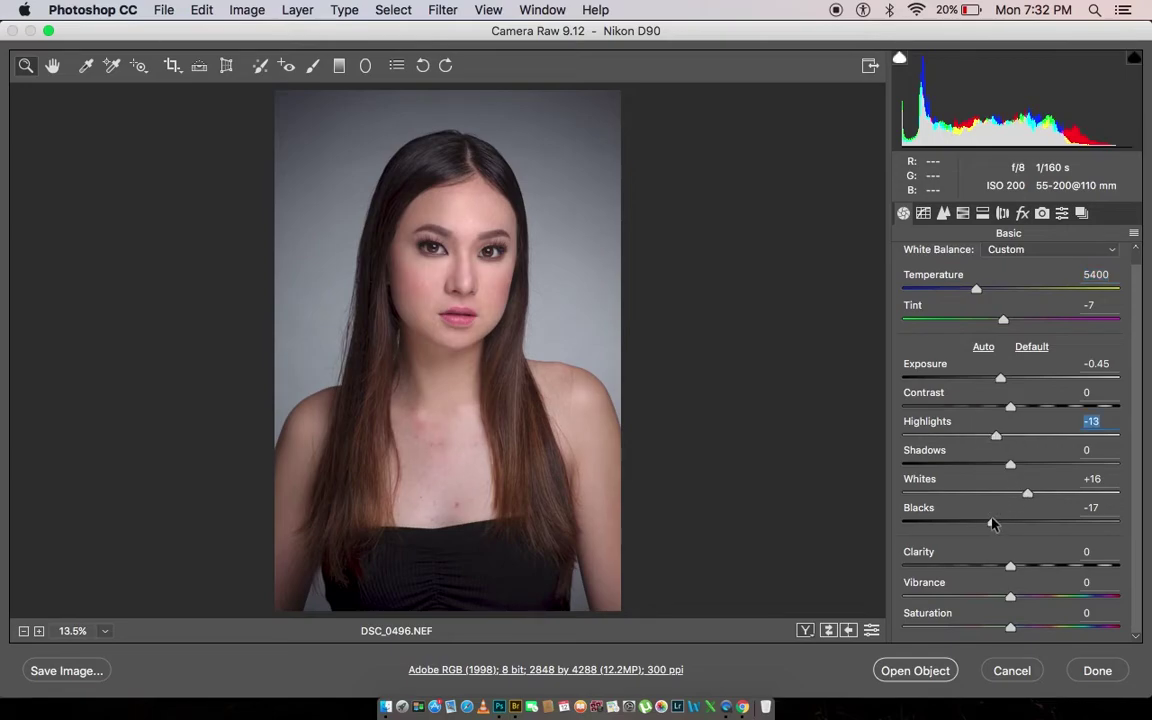
left_click_drag(992, 522, 1030, 493)
Glance at lens corrections, return to Basic, and zoom in on the face.
left_click(1002, 213)
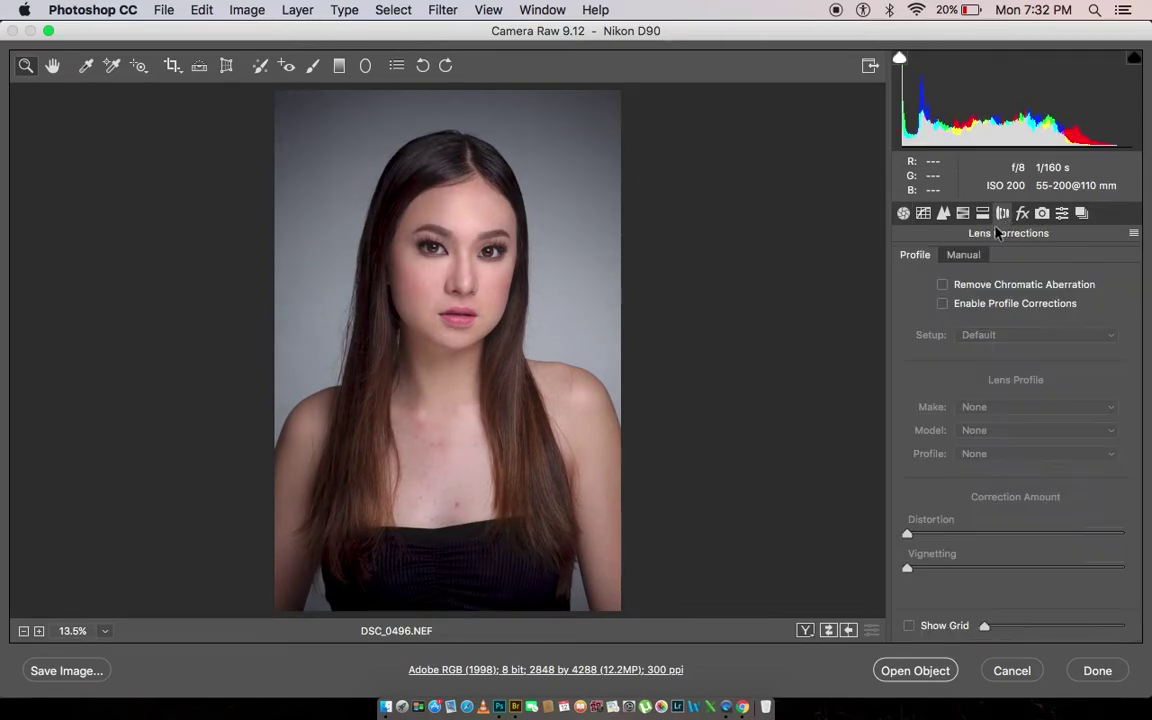
left_click(903, 213)
left_click(476, 244)
left_click(475, 352)
At 200% zoom, heal the dark line along the lower eyelid with a size-7 spot brush.
scroll(470, 380, "up", 5)
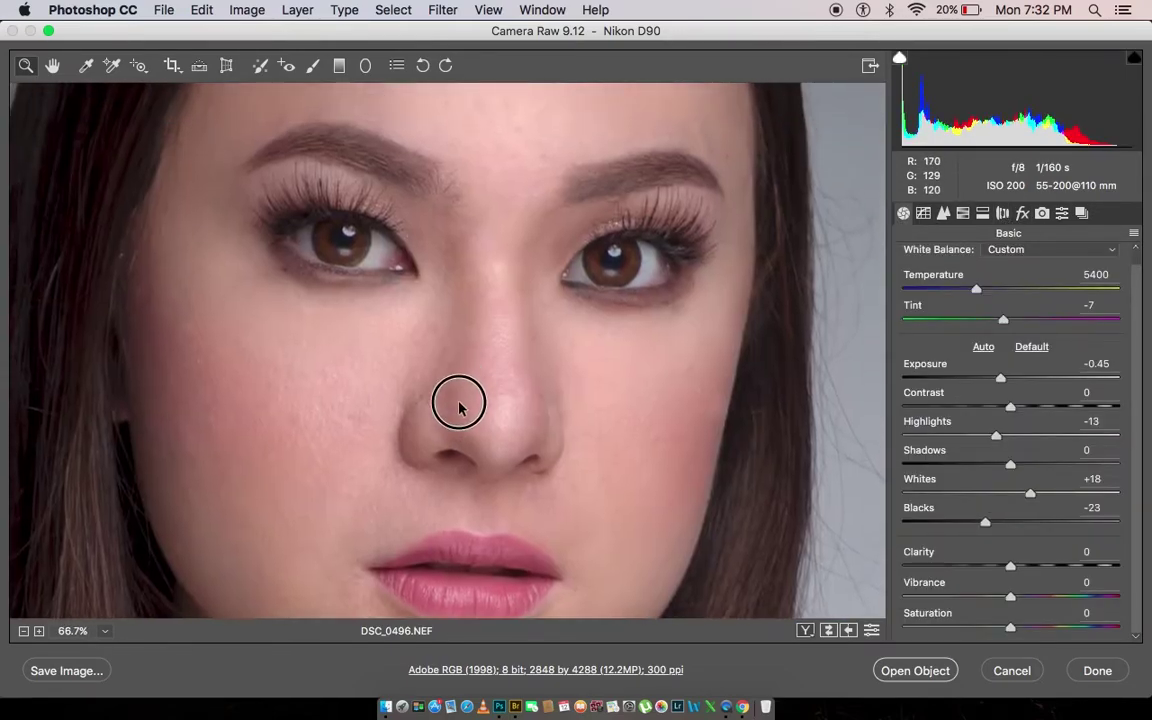
left_click(440, 385)
left_click(150, 262)
key("b")
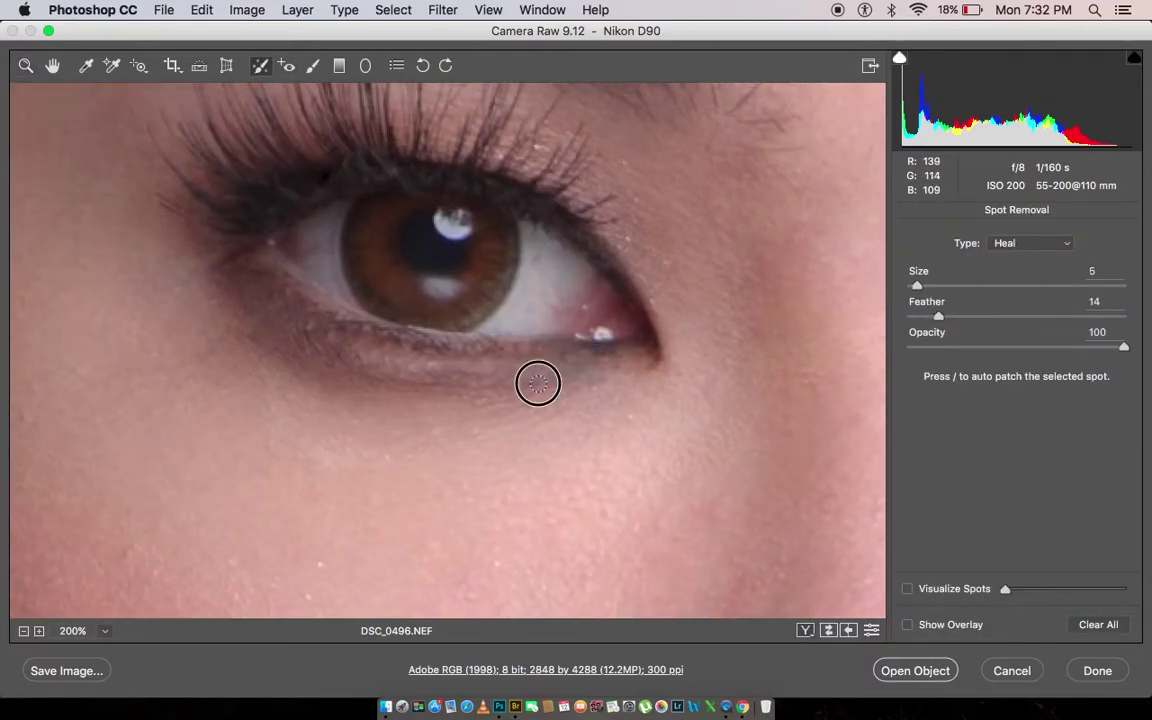
key("bracketleft")
scroll(470, 362, "right", 10)
scroll(586, 375, "right", 8)
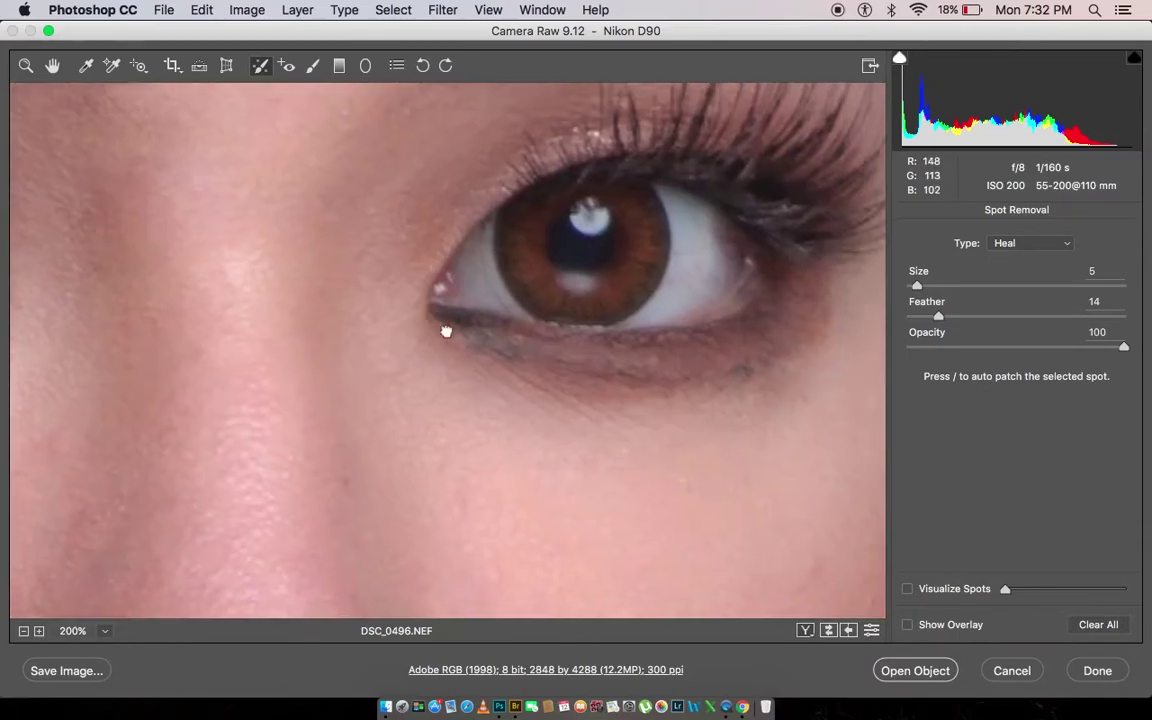
key("bracketright")
key("bracketright")
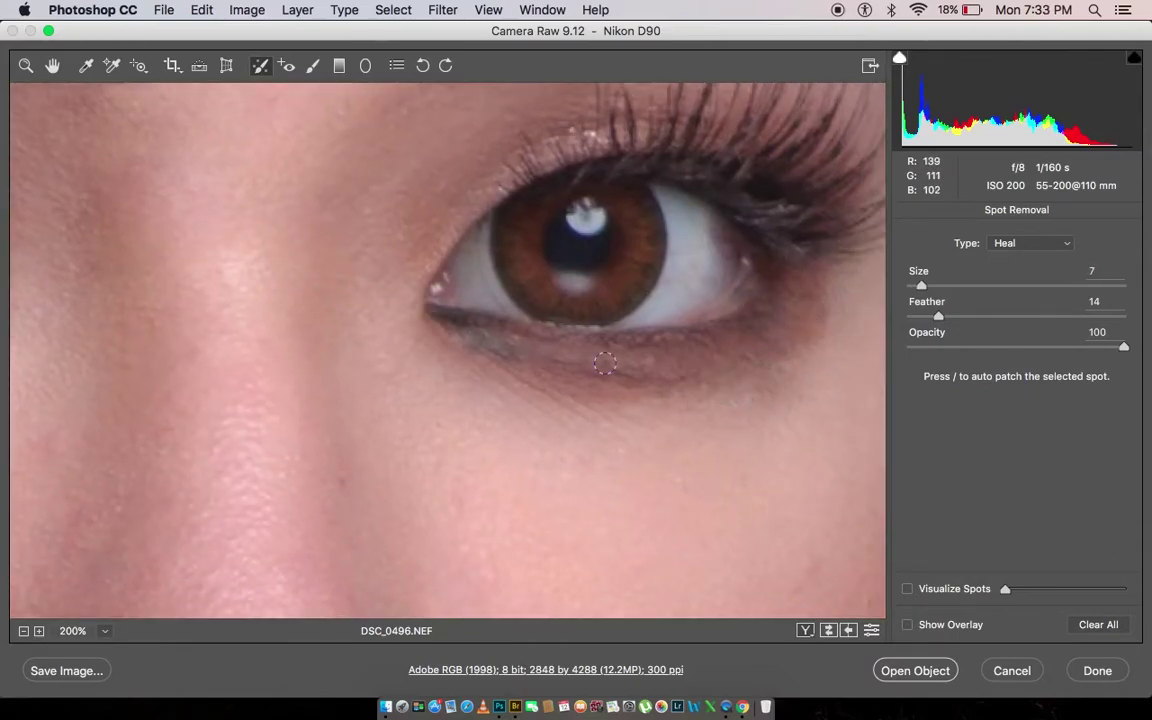
left_click_drag(476, 328, 525, 341)
Heal a small forehead blemish with a size-4 spot brush.
key("bracketleft")
key("bracketleft")
key("bracketleft")
scroll(398, 308, "left", 8)
scroll(329, 288, "left", 8)
scroll(445, 334, "left", 3)
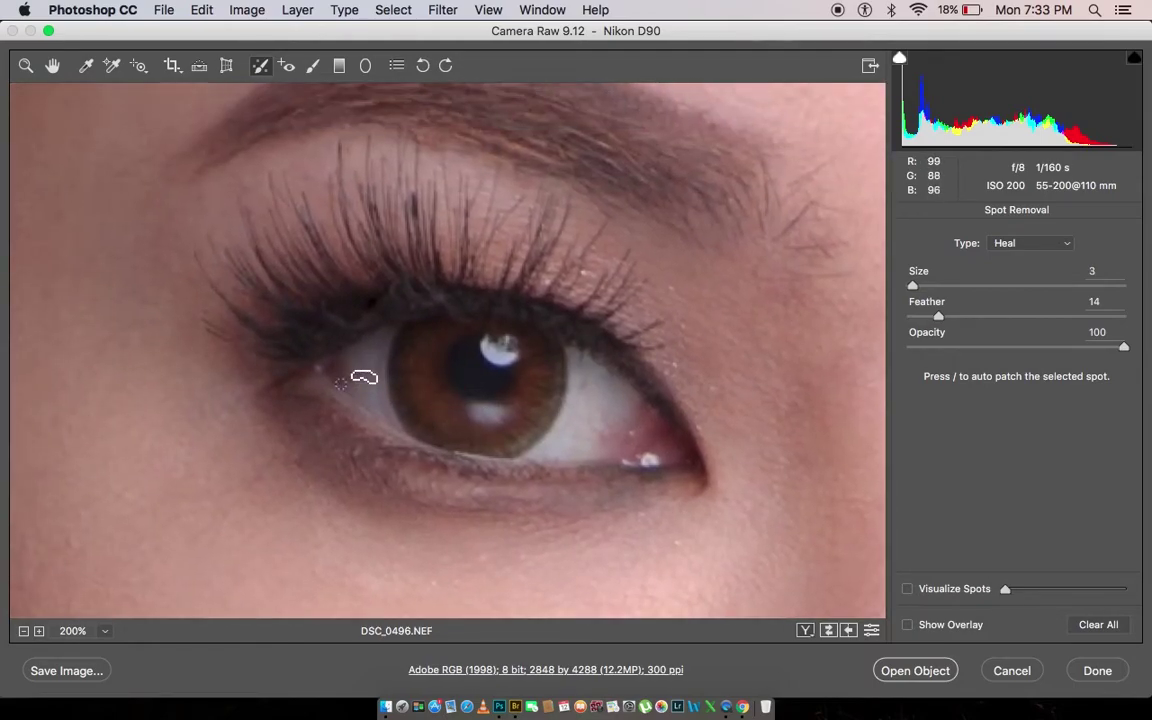
scroll(432, 303, "up", 2)
key("bracketleft")
key("bracketleft")
key("super+minus")
key("super+minus")
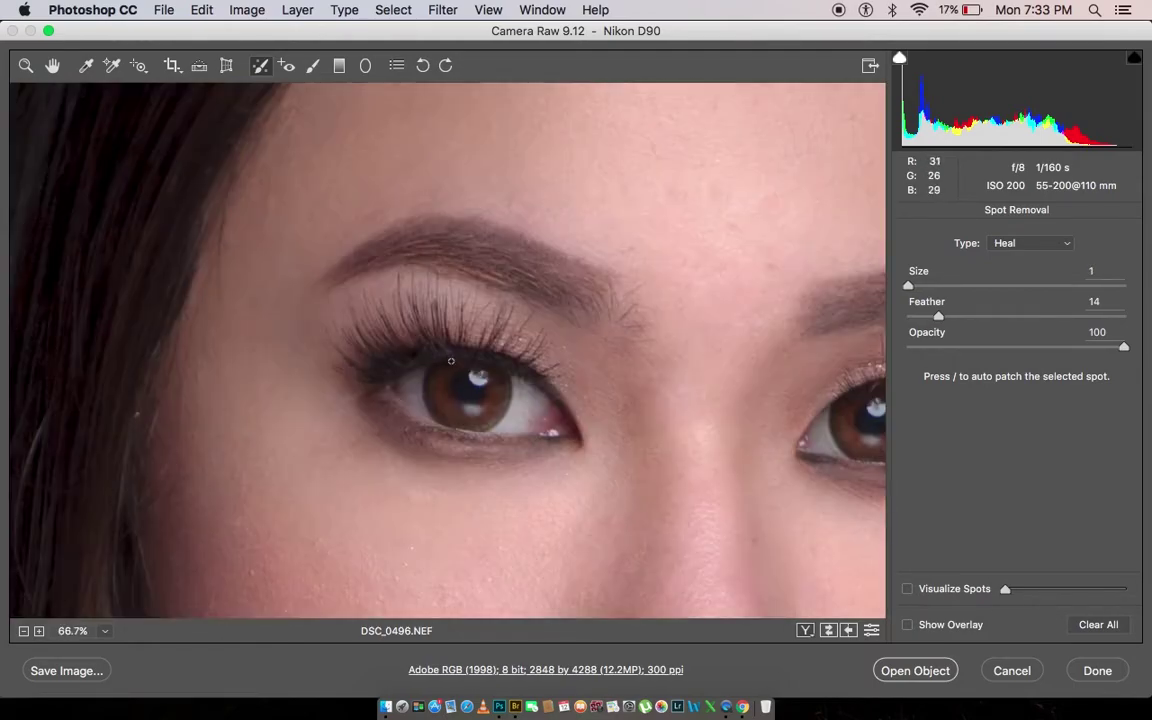
key("bracketright")
key("bracketright")
key("bracketright")
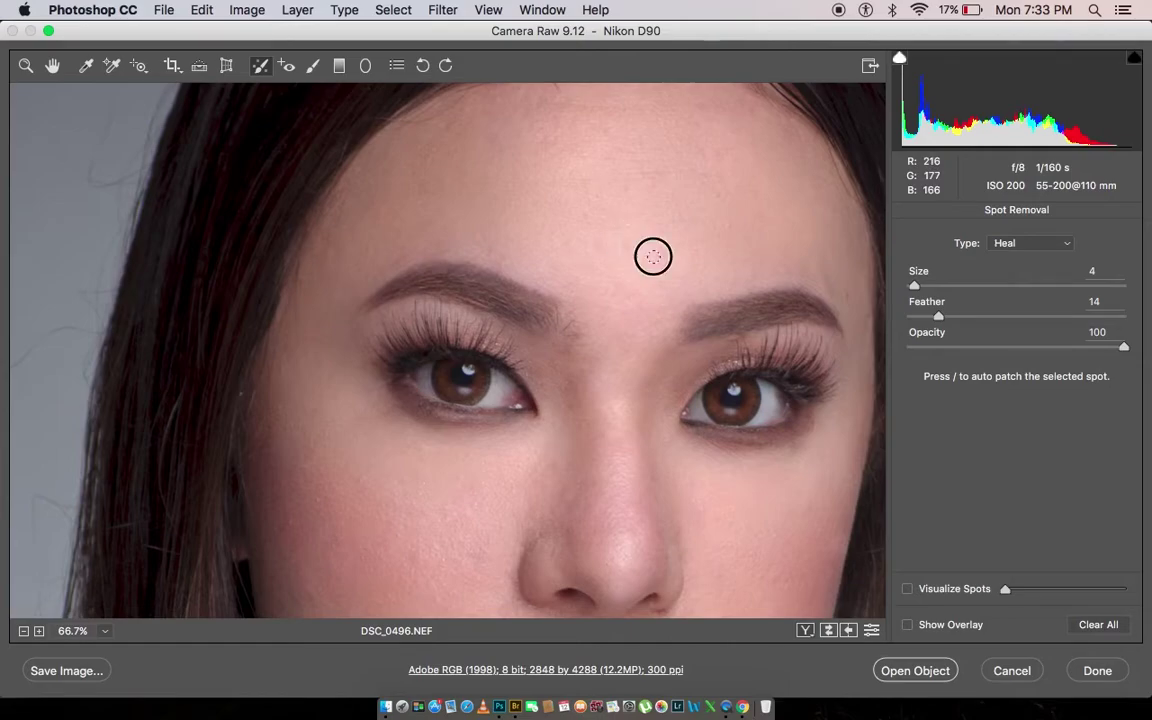
left_click_drag(651, 257, 671, 245)
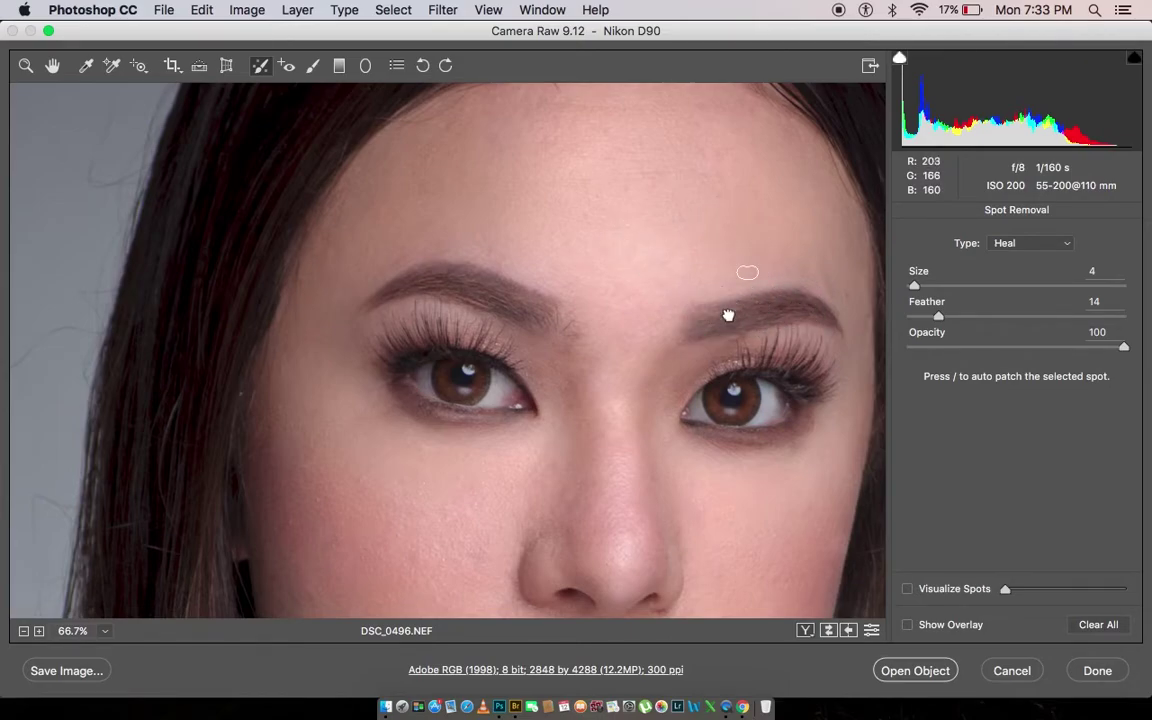
Switch the spot removal type from Heal to Clone.
scroll(728, 314, "right", 3)
left_click(1030, 243)
left_click(1000, 259)
Hide the spot outlines and clone away a spot near the brow.
scroll(719, 295, "left", 1)
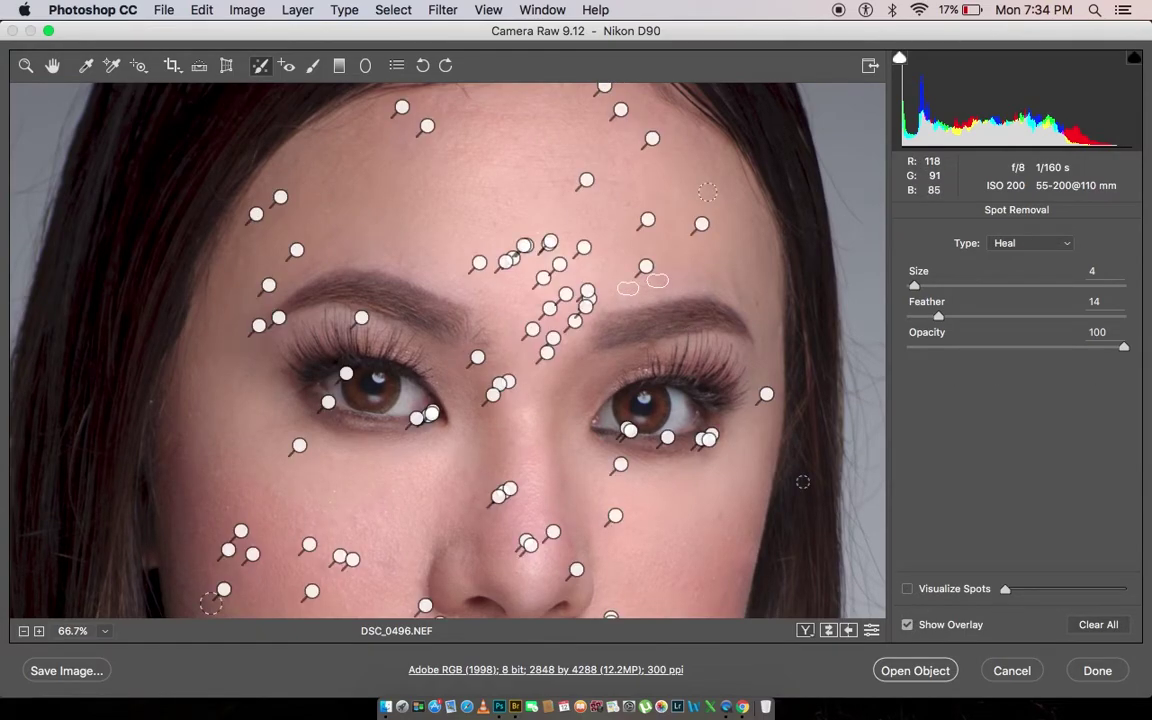
key("v")
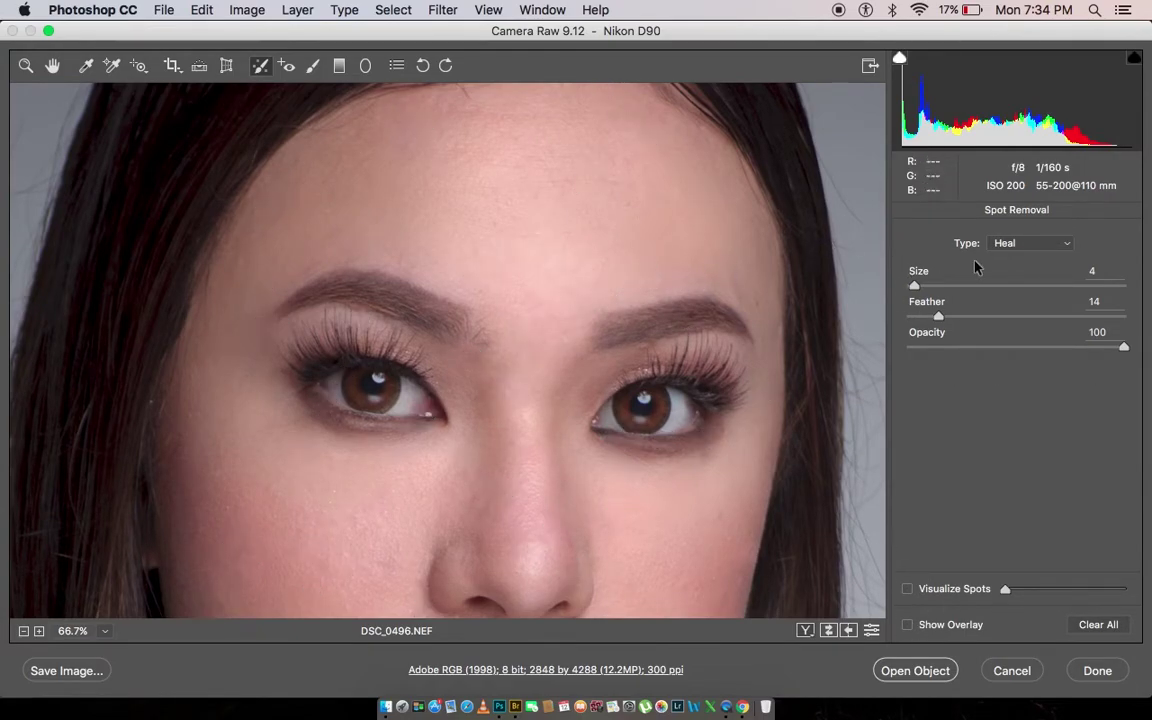
left_click(1030, 243)
left_click(1010, 225)
left_click(740, 285)
Switch back to Heal and heal the streaks and marks across the forehead.
left_click(1030, 243)
left_click(1008, 226)
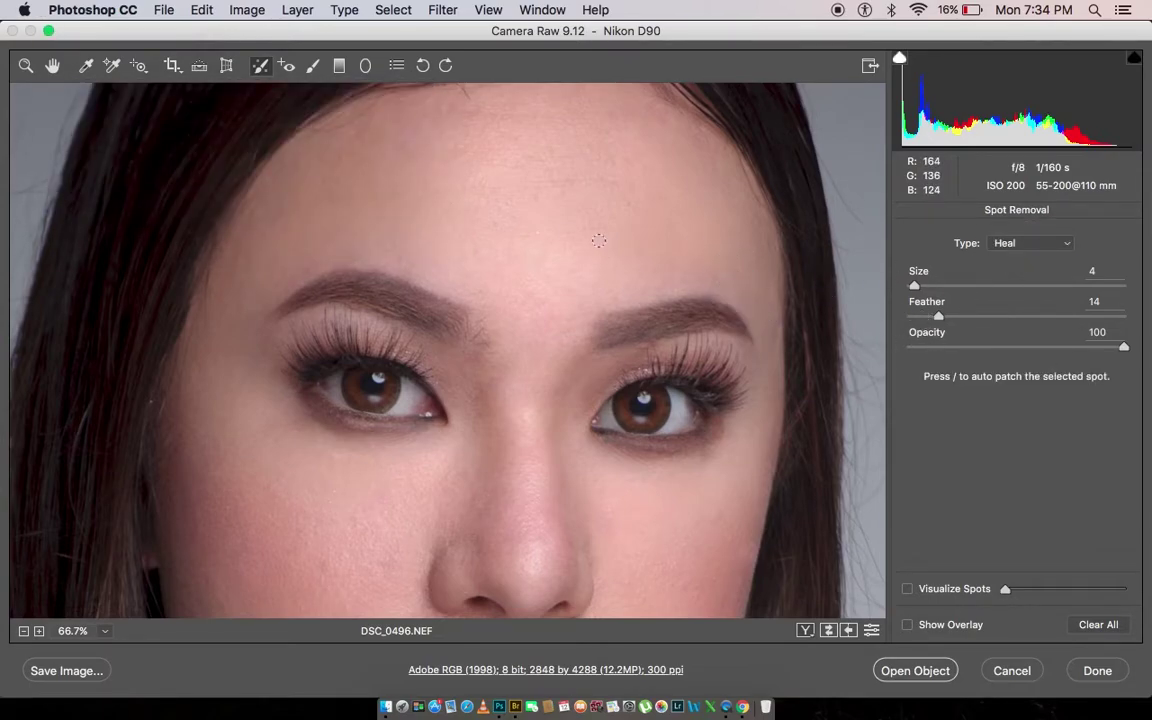
left_click_drag(617, 183, 528, 184)
left_click_drag(446, 112, 560, 115)
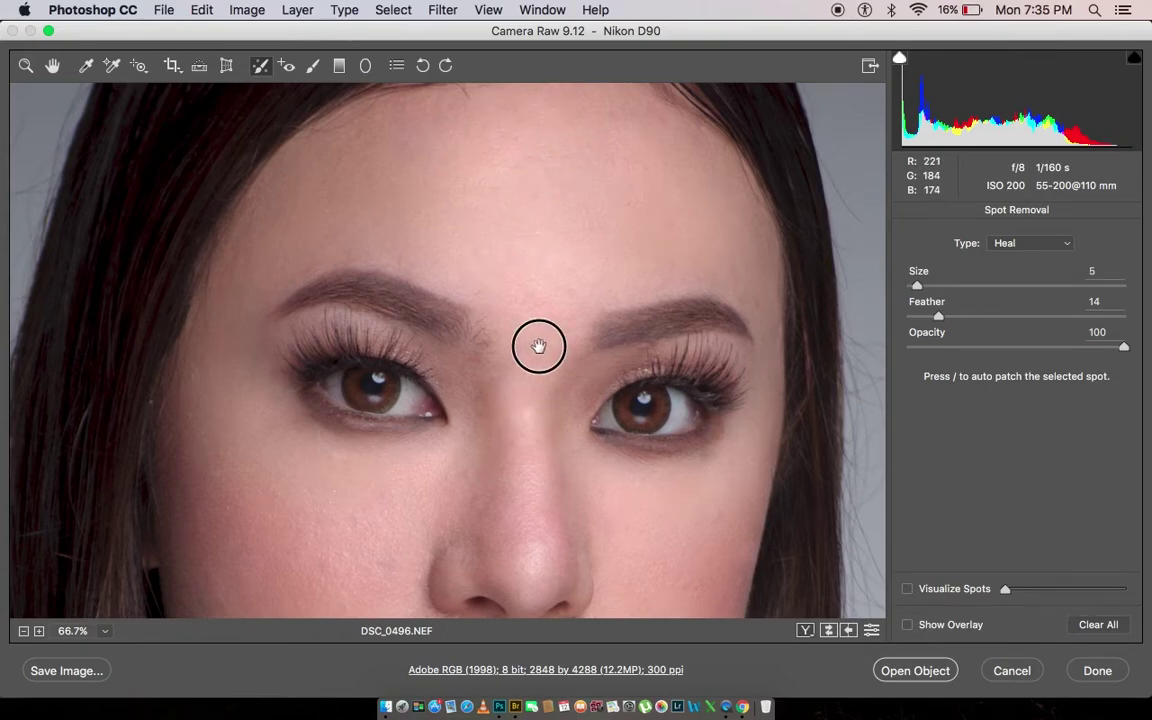
Heal a mark just under the left eye with a size-4 brush.
scroll(535, 340, "down", 5)
key("bracketleft")
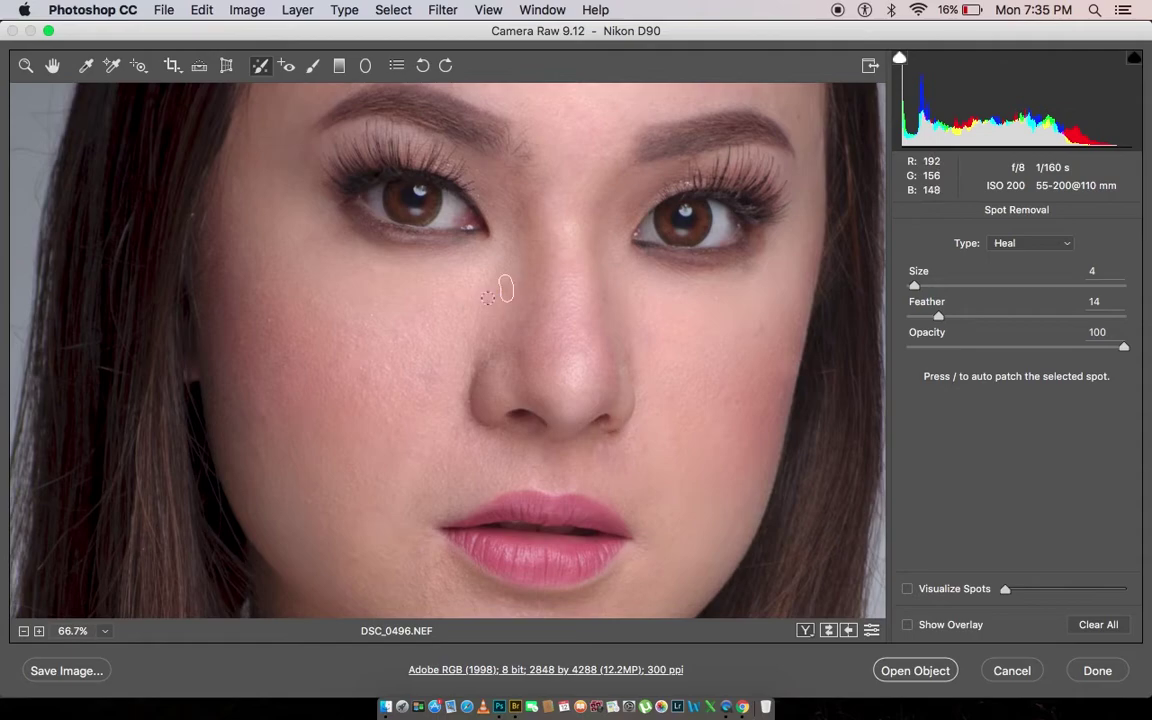
key("super+minus")
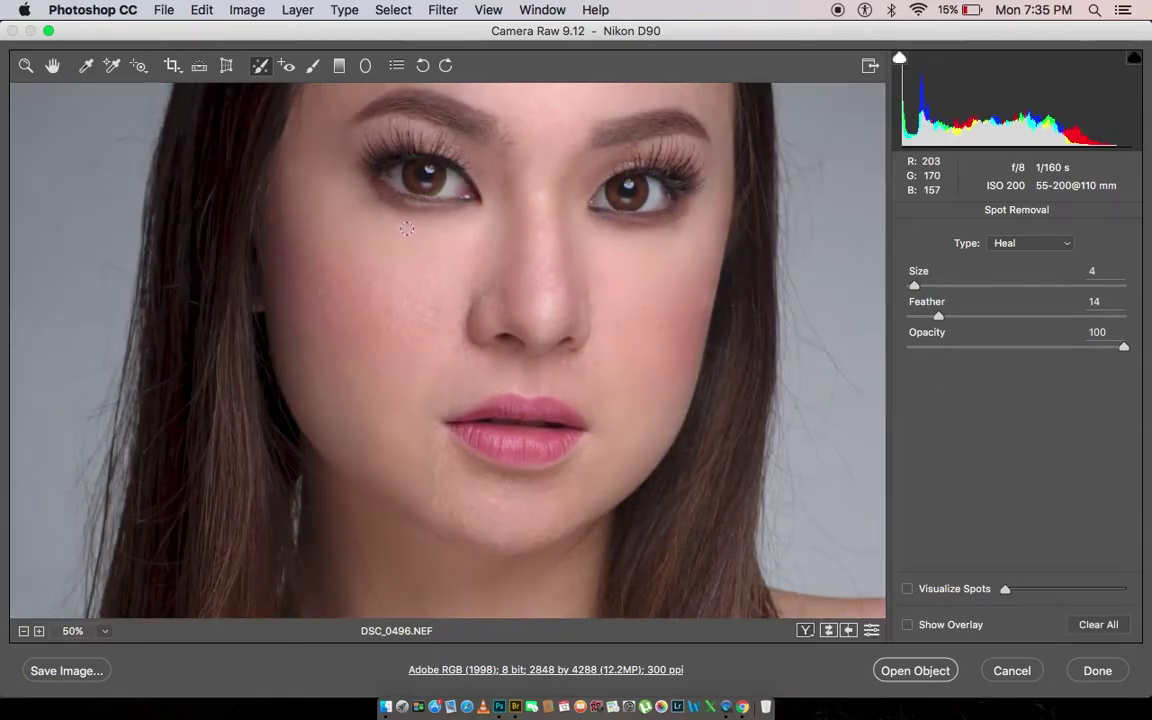
left_click_drag(383, 219, 409, 227)
left_click_drag(451, 275, 428, 357)
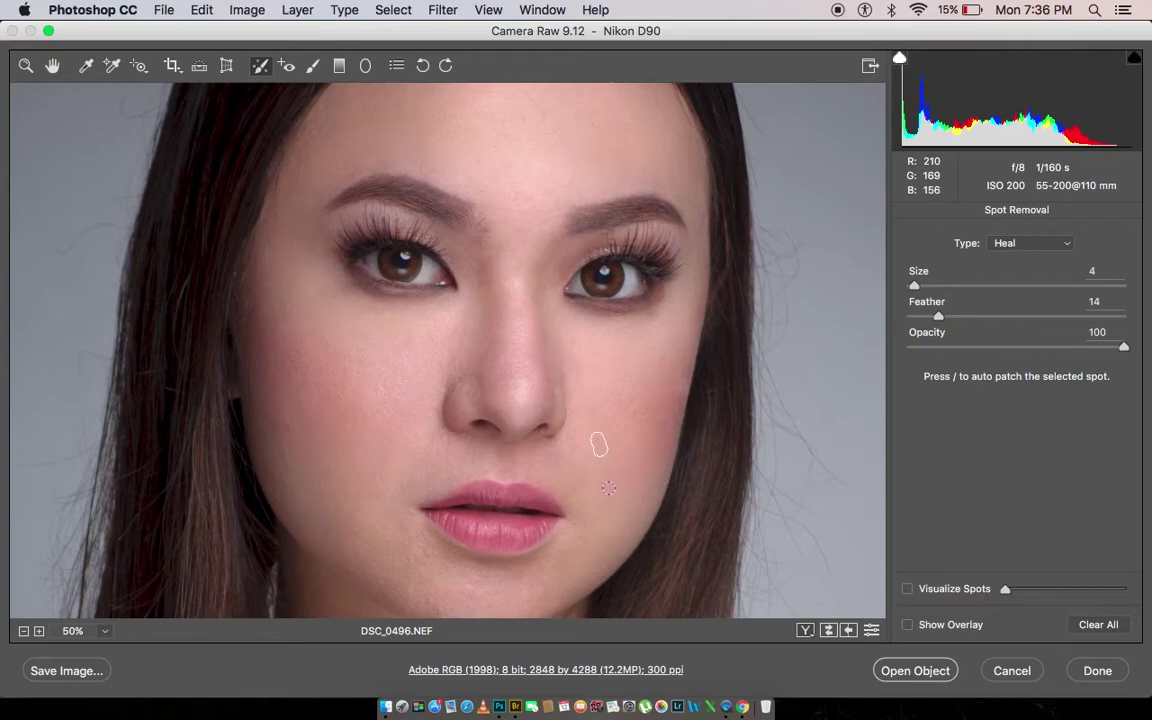
Review the skin-brightening brush adjustment with its pins shown on the face.
key("z")
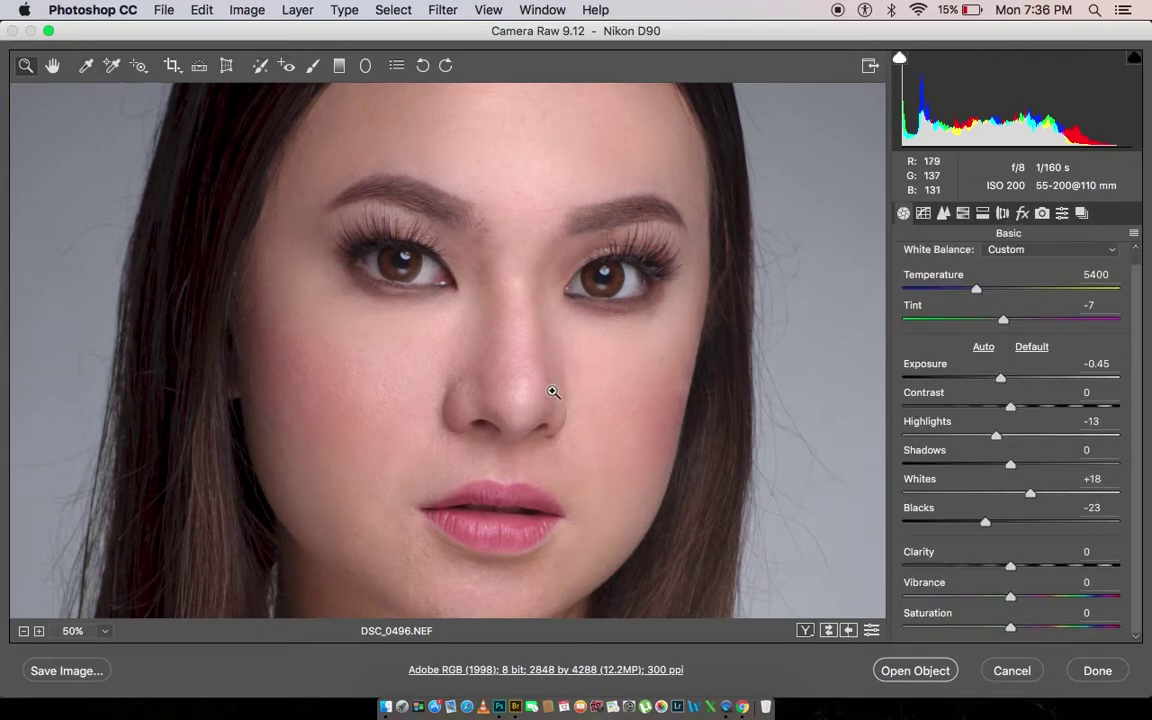
scroll(501, 288, "down", 2)
scroll(509, 398, "up", 1)
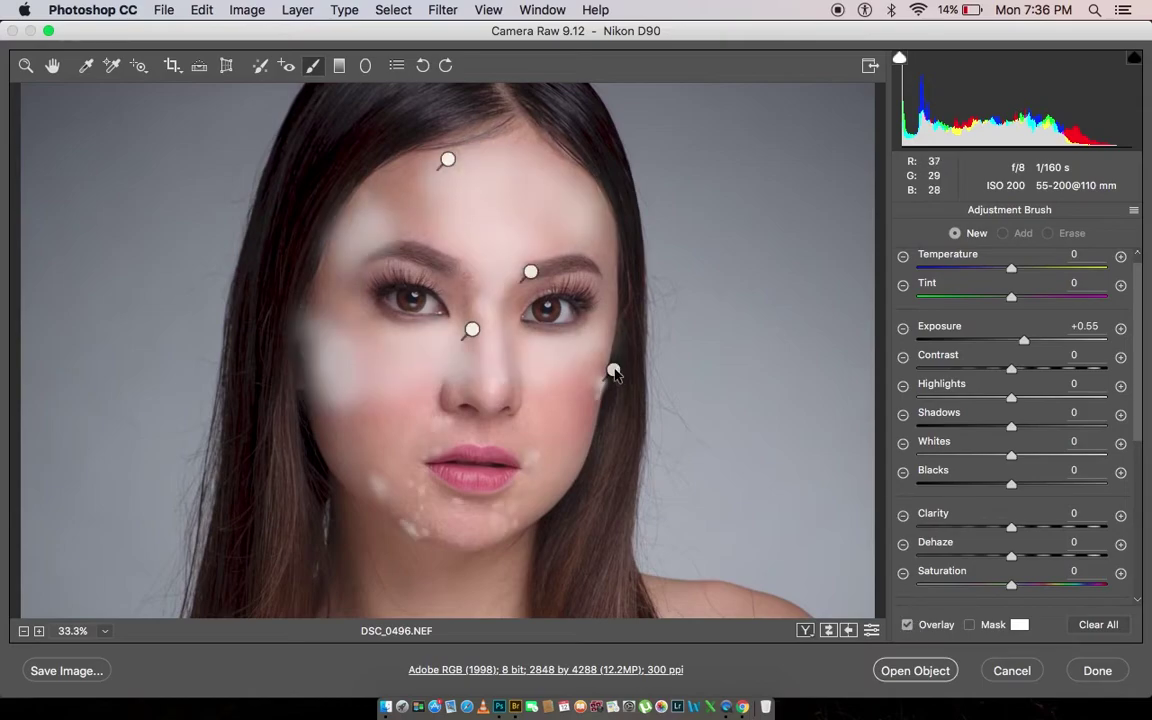
key("v")
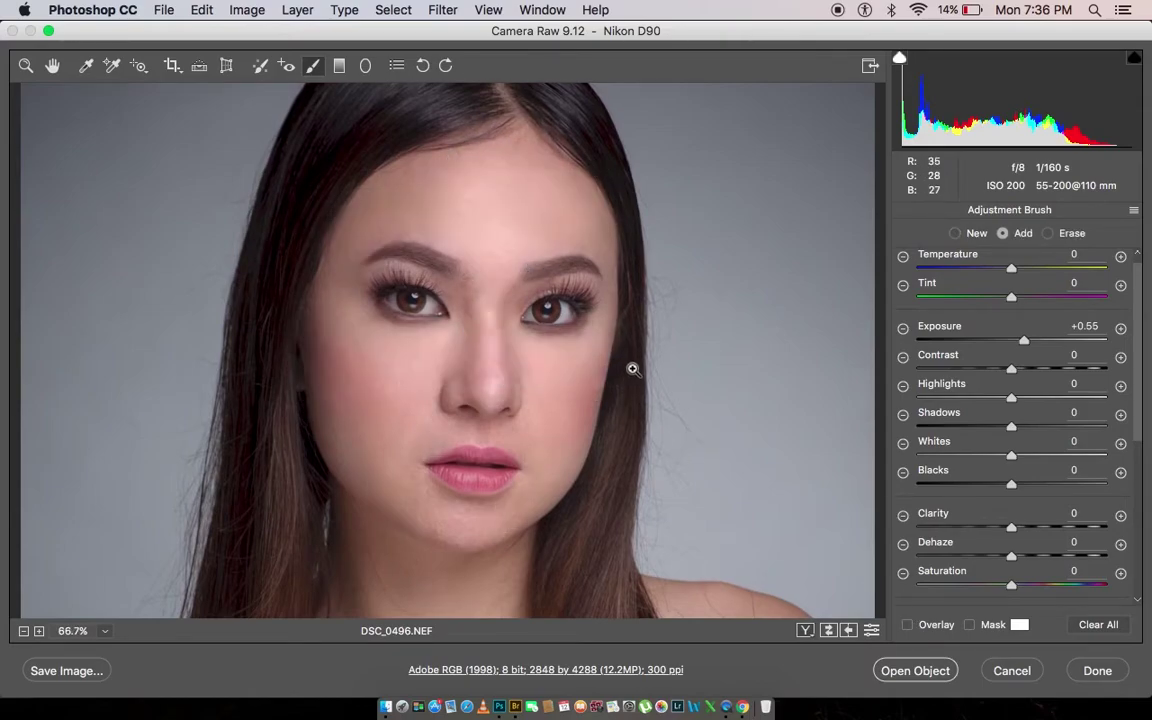
key("ctrl+plus")
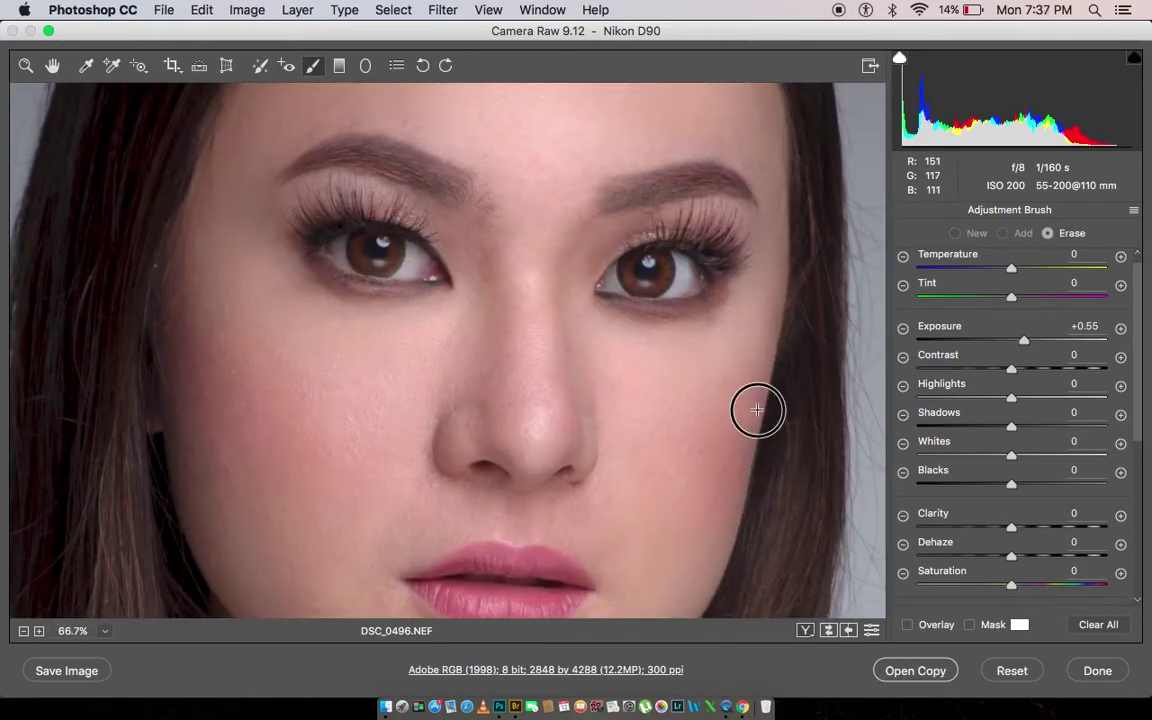
key("ctrl+minus")
key("ctrl+minus")
left_click(909, 625)
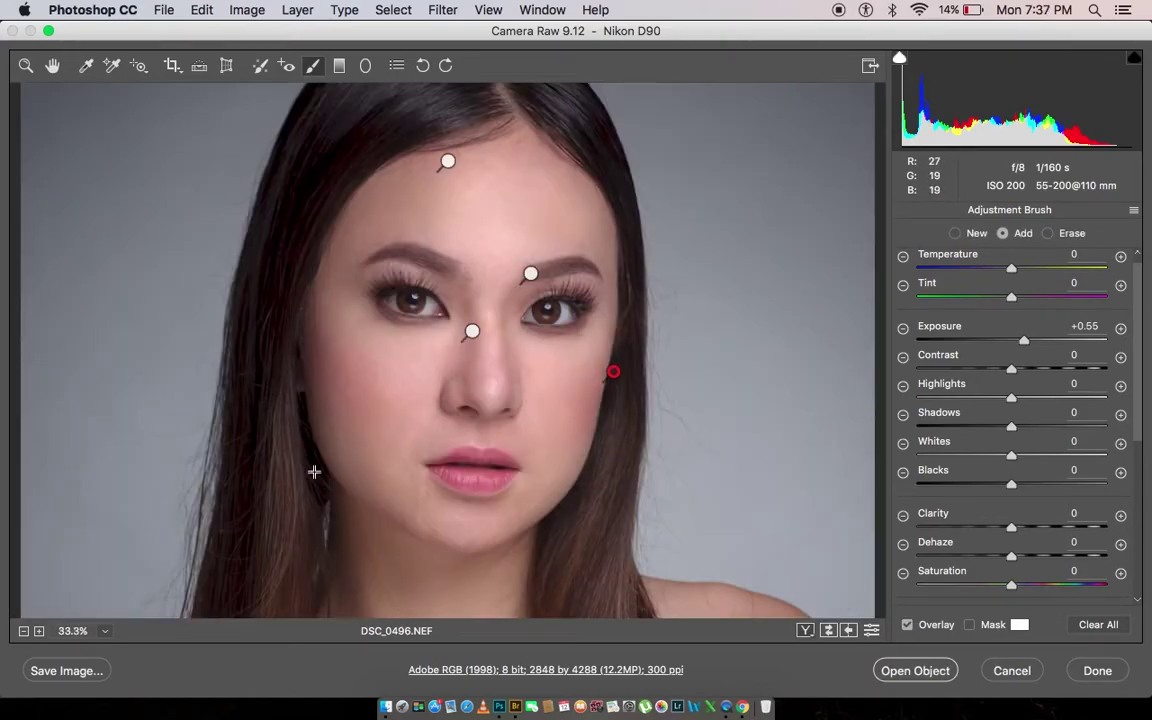
key("ctrl+minus")
Fit the photo, switch to Spot Removal, and zoom in on the neck and chest.
key("z")
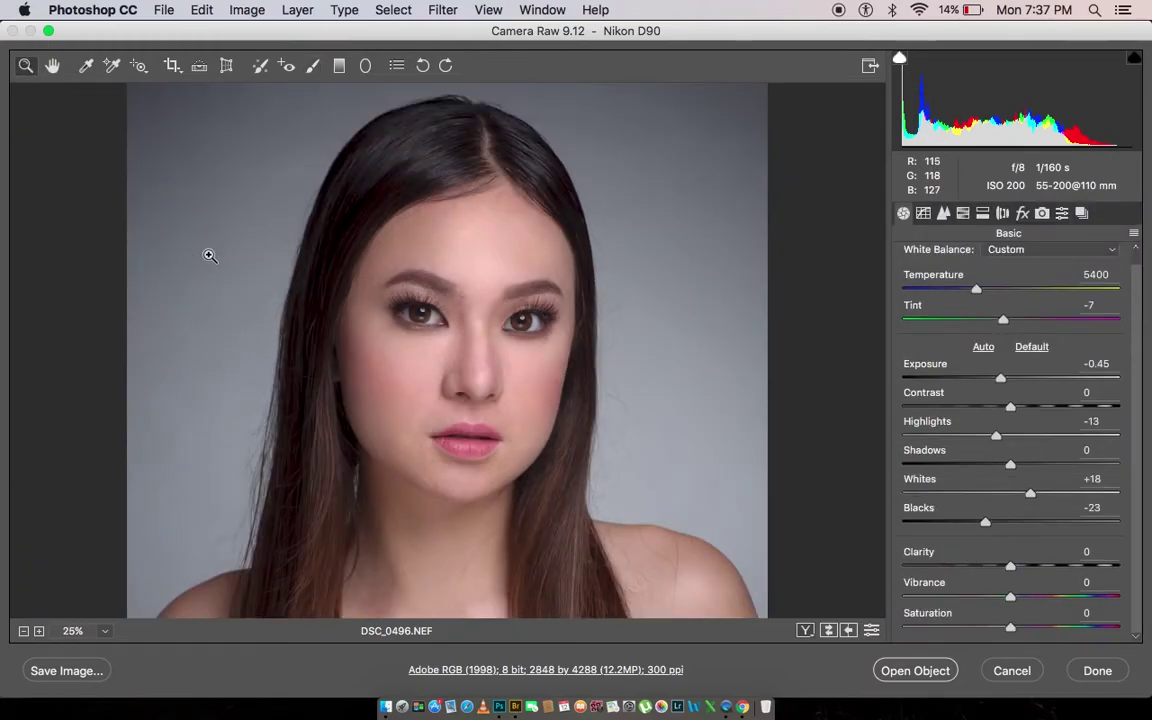
key("ctrl+0")
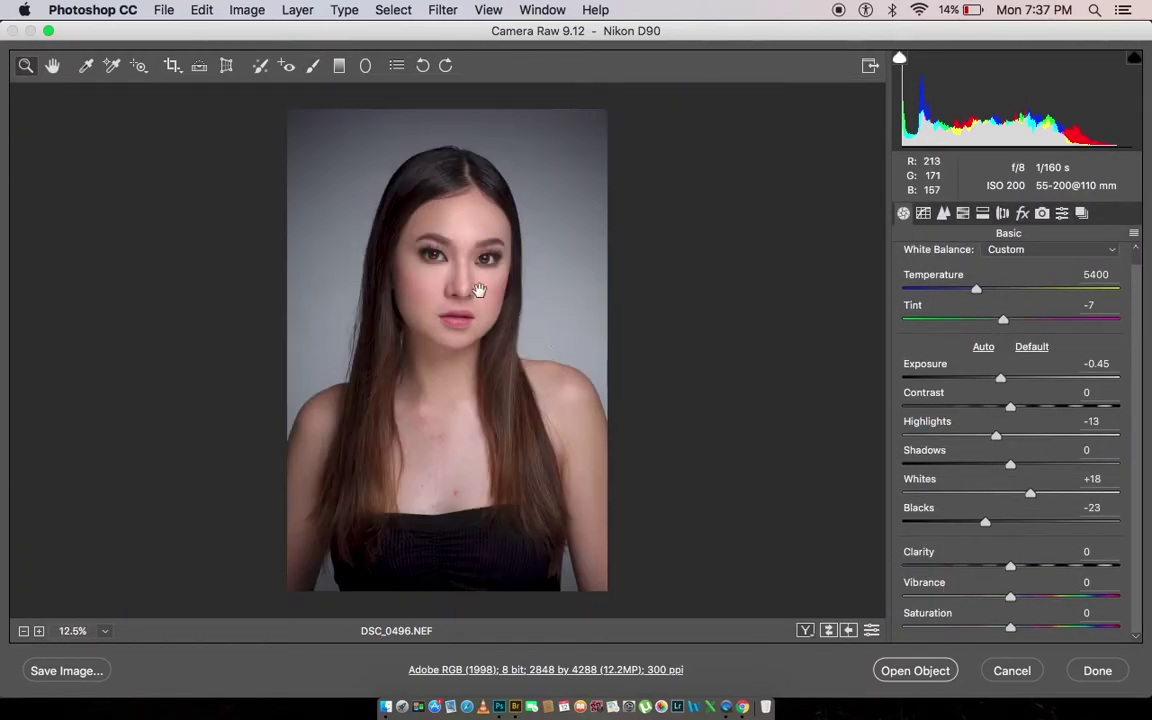
key("b")
key("ctrl+plus")
key("ctrl+plus")
key("ctrl+plus")
scroll(458, 378, "down", 2)
Heal the blemishes on the upper chest and the streaks down the neck.
left_click_drag(434, 484, 440, 484)
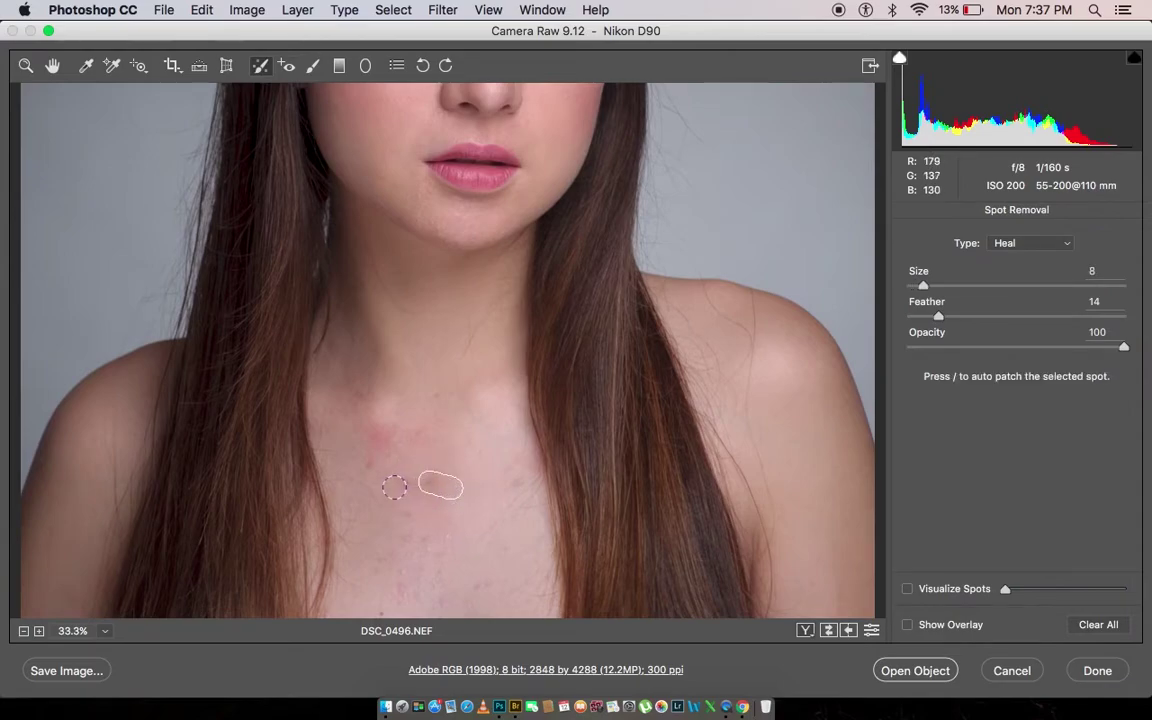
left_click(437, 388)
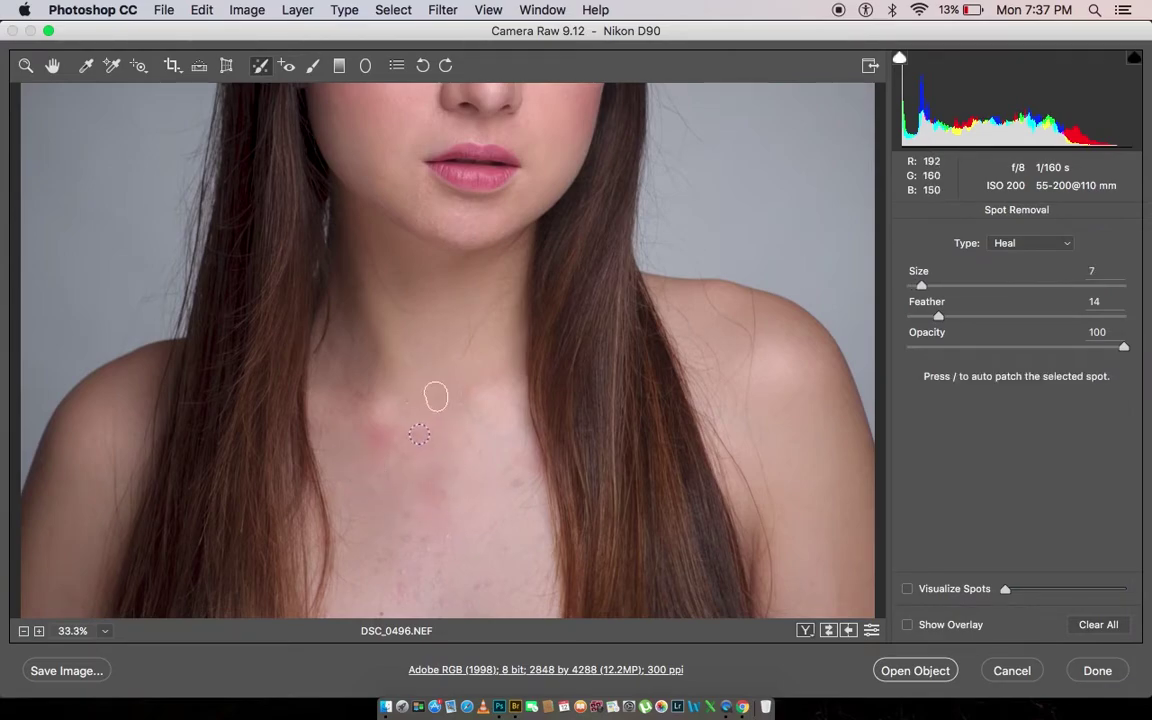
left_click(409, 515)
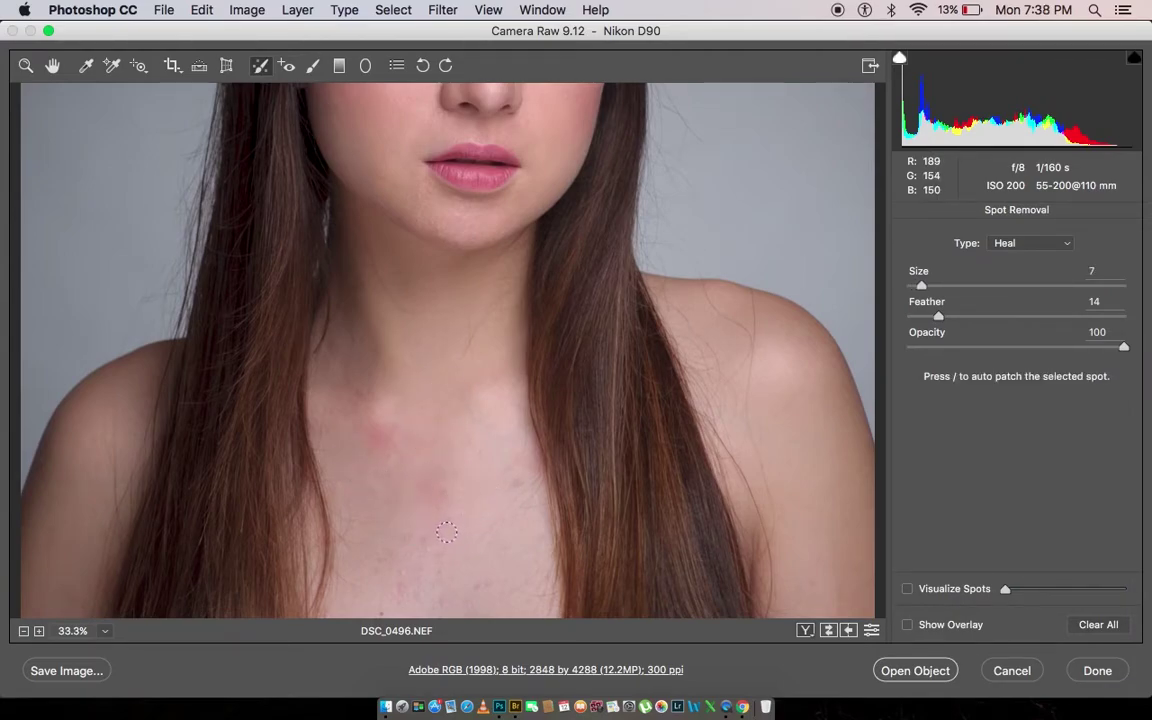
left_click(422, 540)
key("bracketleft")
left_click_drag(462, 359, 464, 397)
mouse_move(361, 238)
left_mouse_down()
mouse_move(409, 306)
mouse_move(486, 274)
mouse_move(463, 342)
mouse_move(480, 383)
left_mouse_up()
Heal elongated chest blemishes, reposition one patch, and heal a narrow neck streak.
key("bracketright")
left_click_drag(446, 533, 448, 552)
left_click_drag(380, 562, 392, 532)
left_click_drag(421, 597, 463, 604)
key("bracketleft")
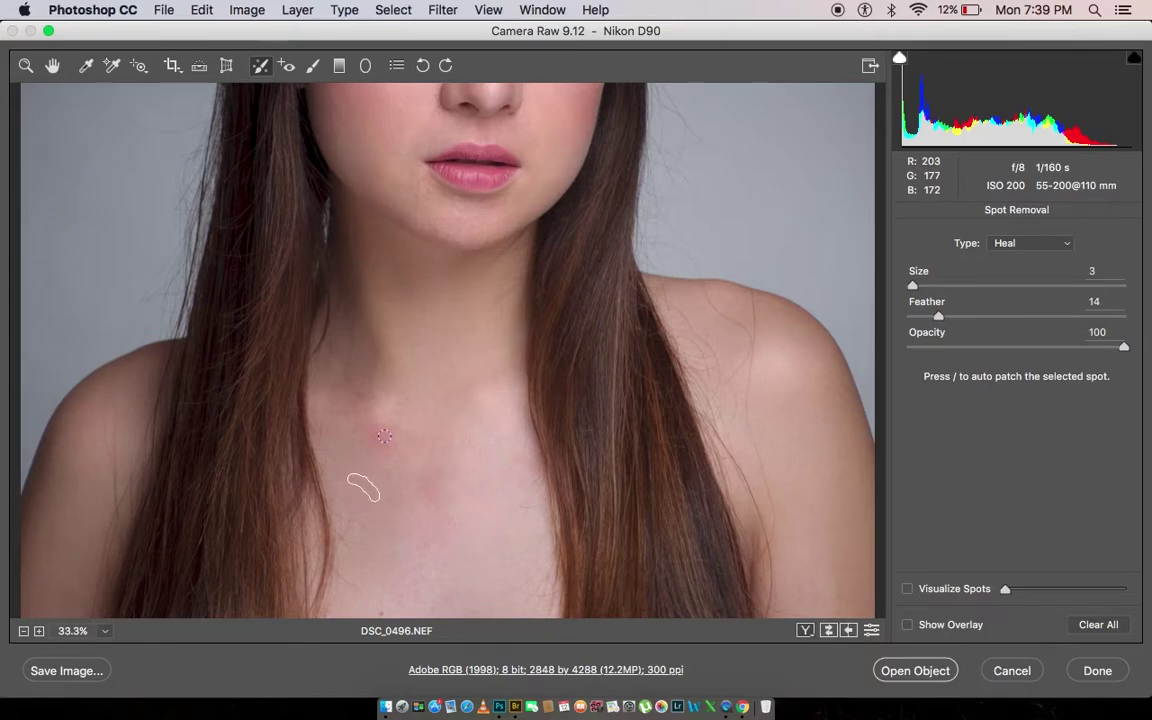
key("bracketright")
key("bracketright")
key("bracketright")
key("bracketleft")
key("bracketleft")
key("bracketleft")
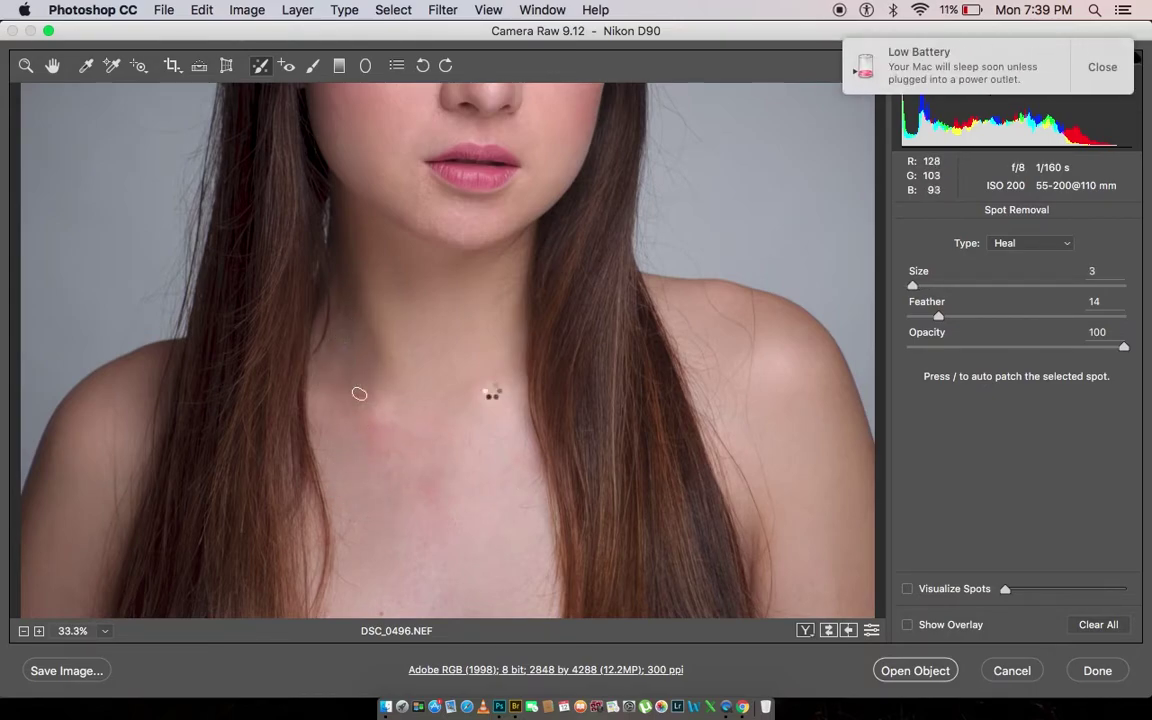
left_click_drag(345, 384, 348, 321)
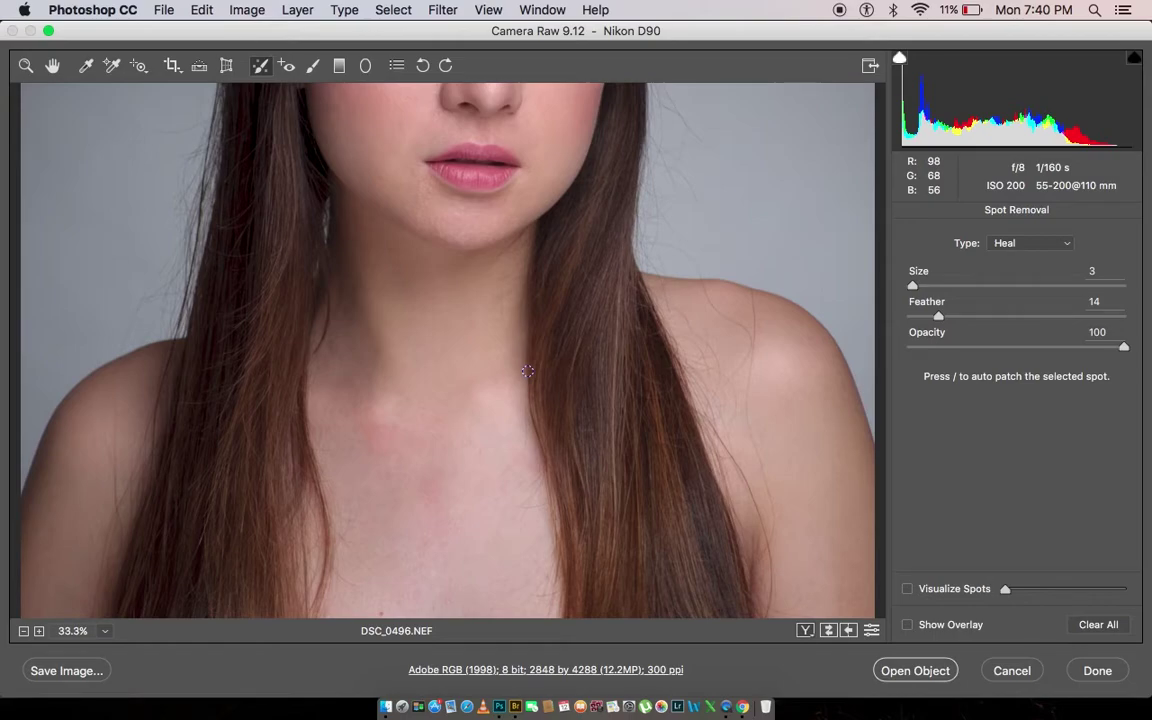
Heal away a stray hair strand against the background beside the face.
scroll(592, 281, "up", 5)
scroll(465, 417, "up", 3)
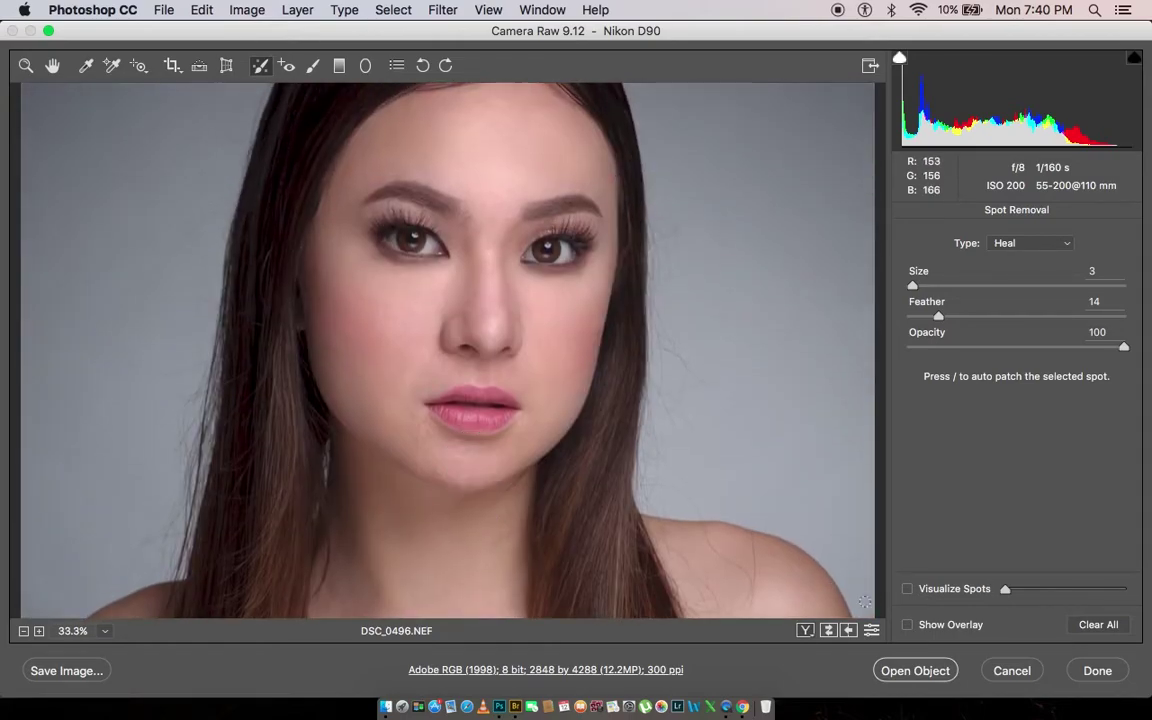
scroll(729, 443, "up", 2)
scroll(705, 442, "up", 2)
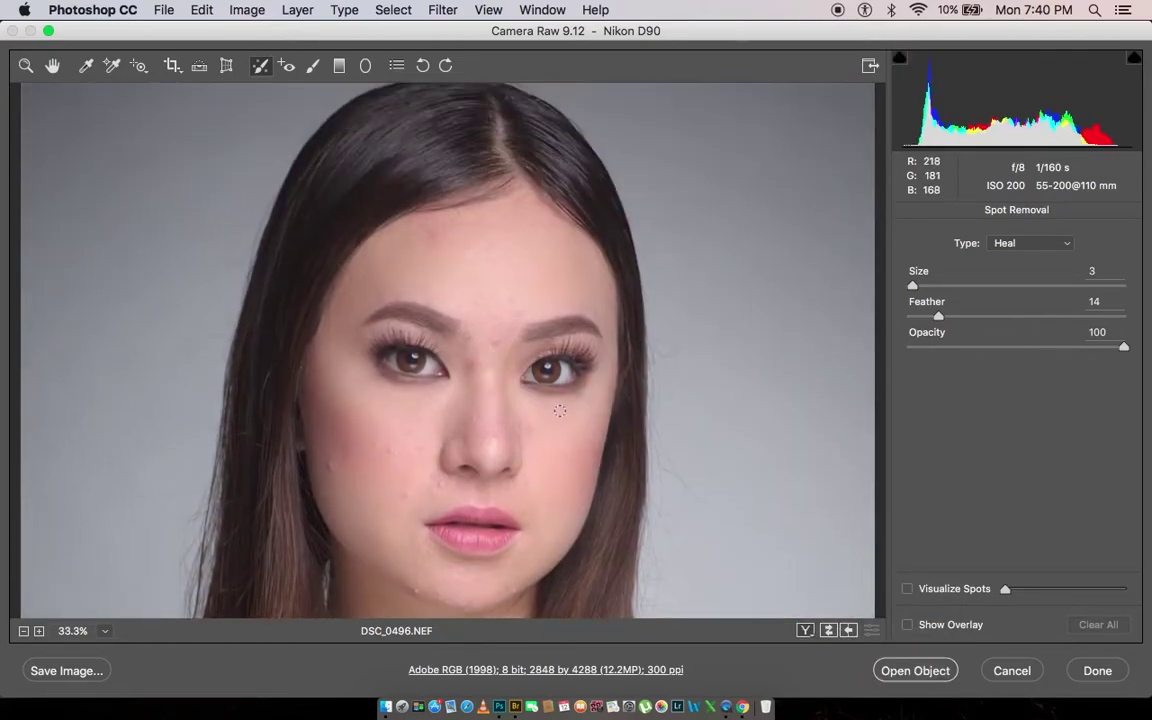
scroll(607, 342, "down", 3)
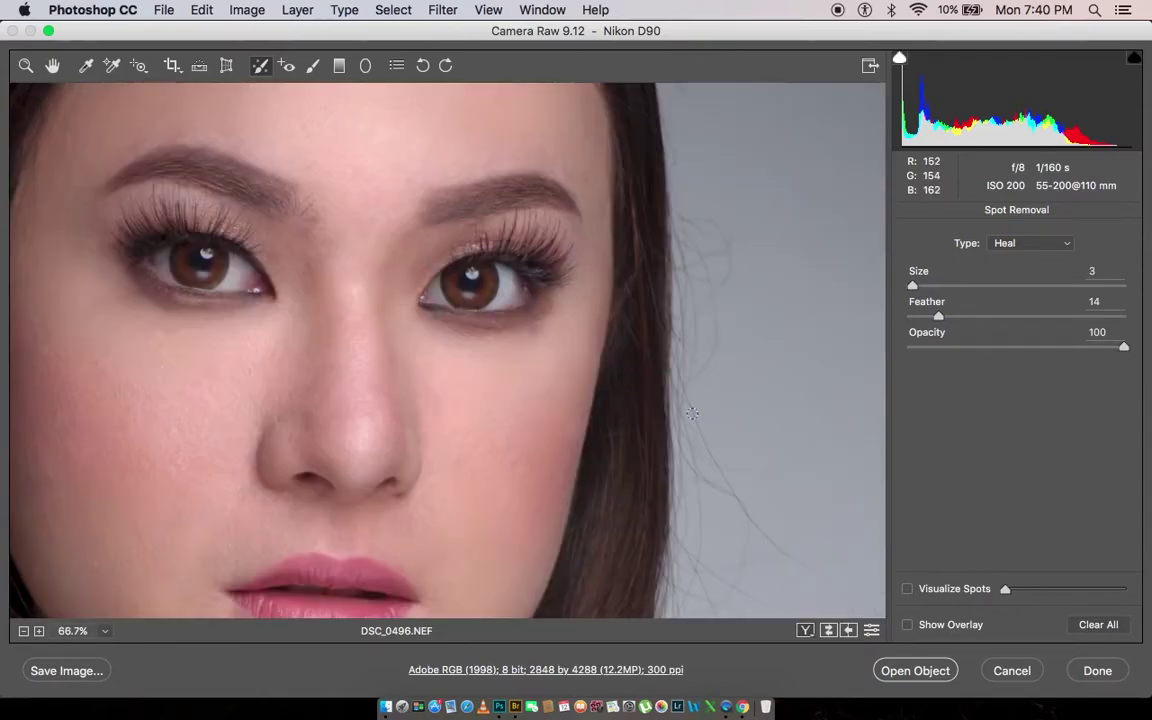
left_click_drag(686, 394, 815, 570)
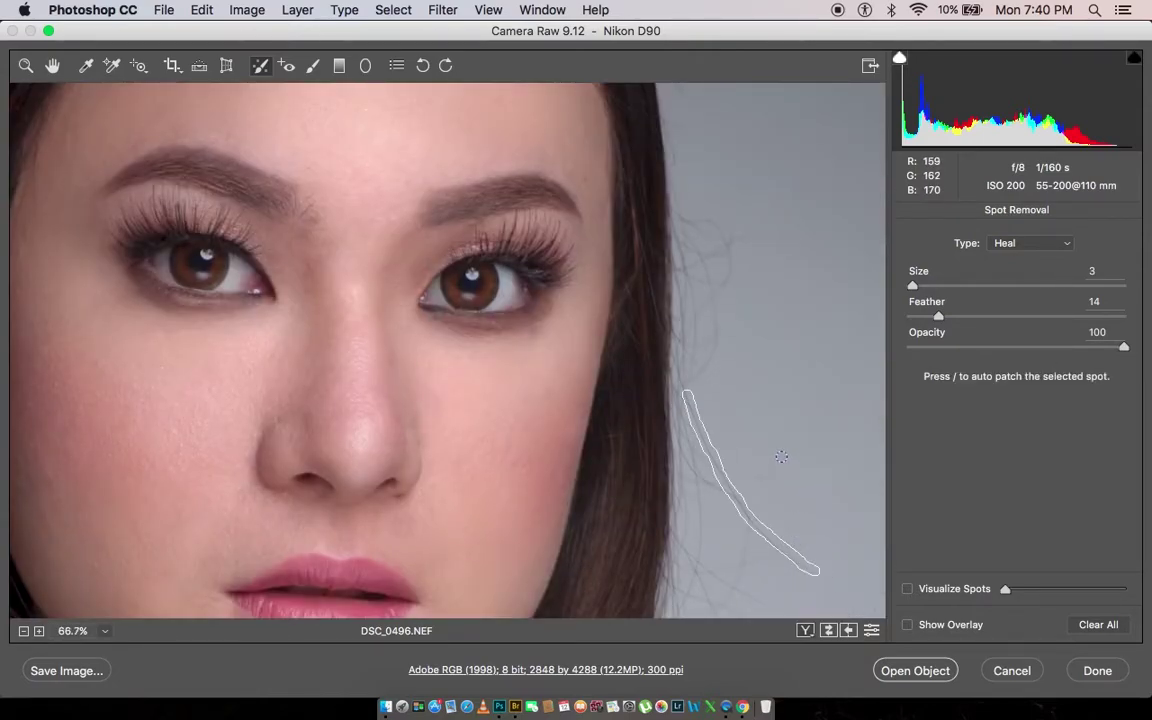
key("bracketright")
key("bracketright")
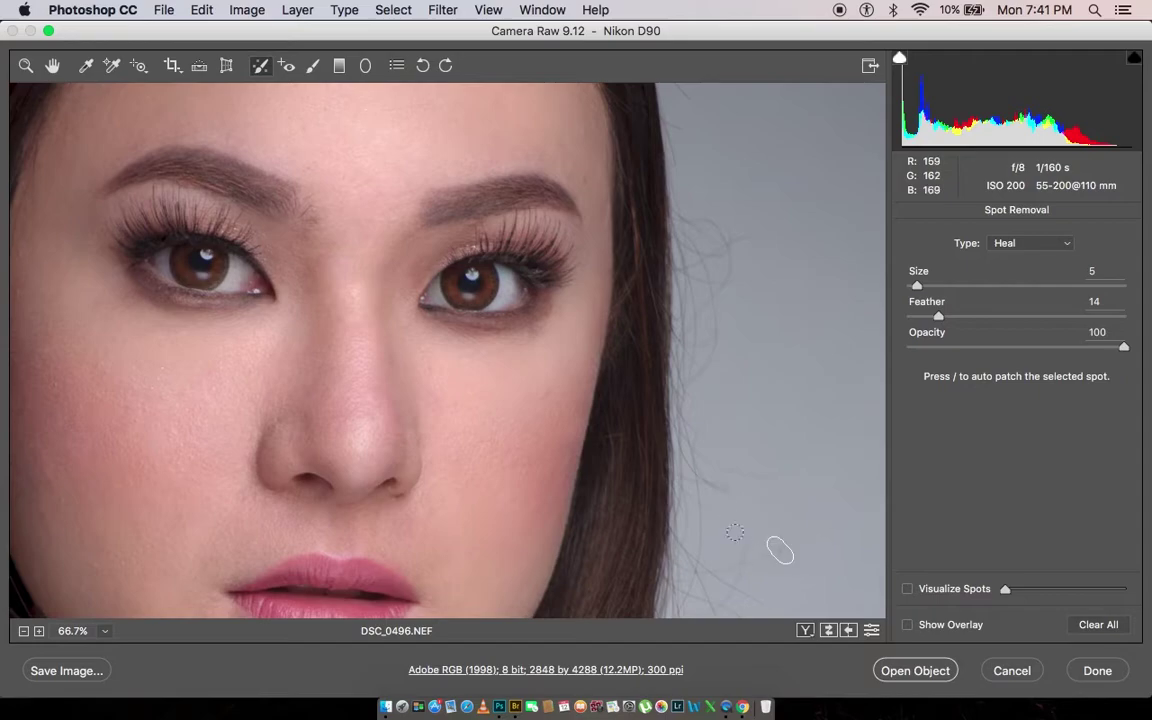
key("k")
key("super+minus")
key("super+minus")
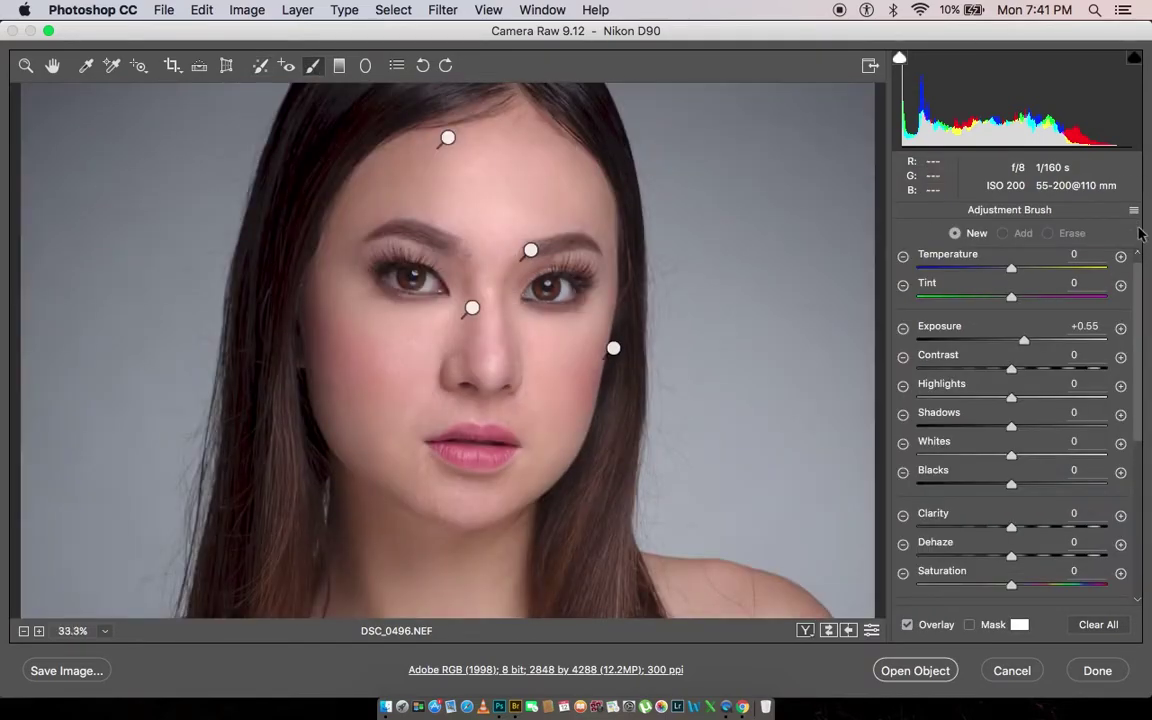
Reset the local brush settings, then set Exposure +0.45, Whites +13 and Blacks -7.
left_click(1133, 210)
left_click(1030, 278)
key("super+alt+0")
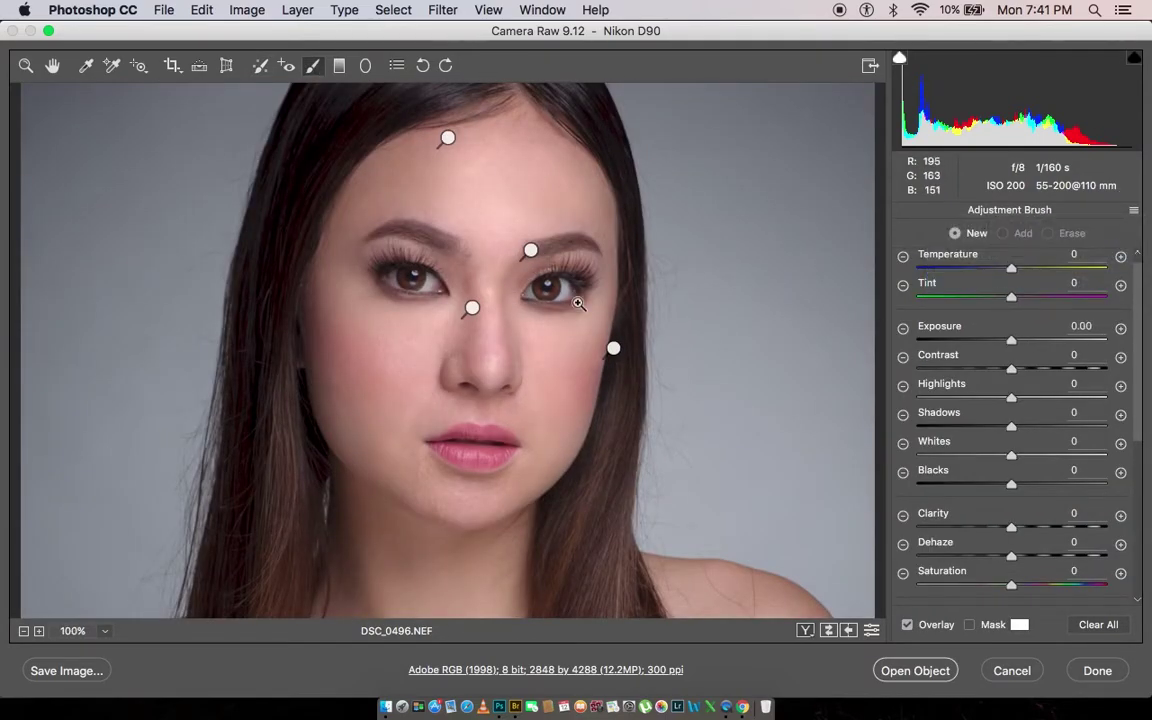
left_click_drag(635, 325, 560, 412)
left_click_drag(1011, 340, 1022, 340)
left_click_drag(1011, 484, 1023, 455)
Paint the brightening over the iris and white of both eyes.
left_click_drag(730, 260, 738, 270)
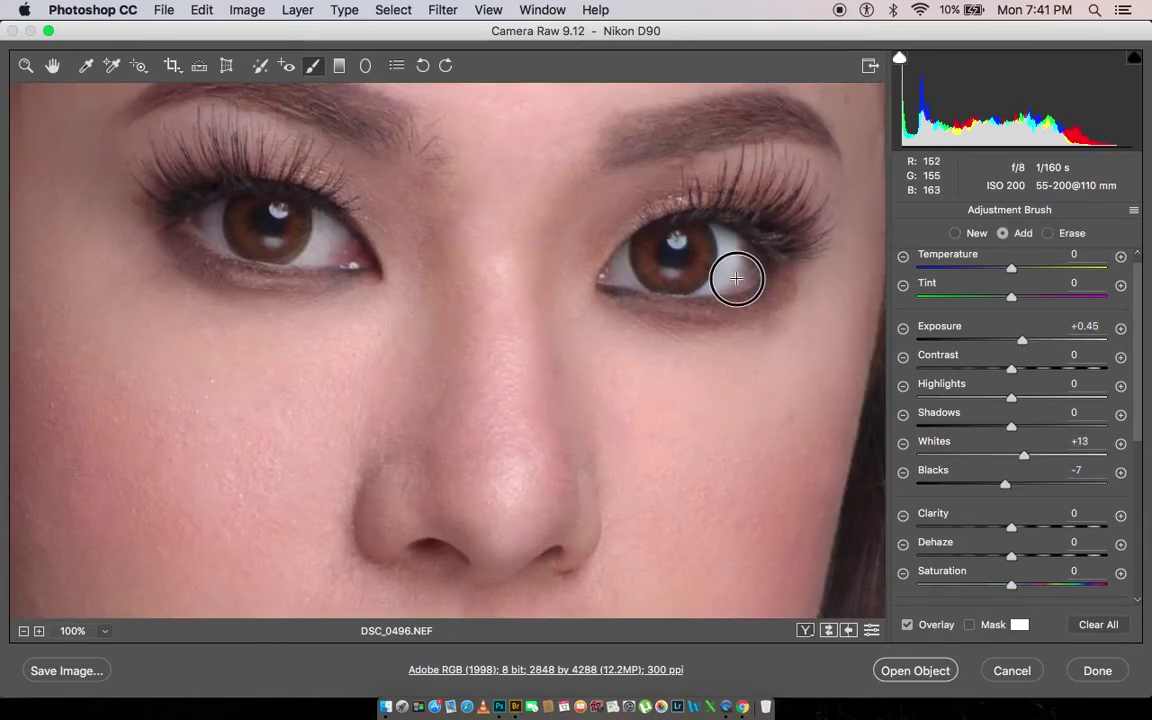
left_click_drag(629, 275, 639, 292)
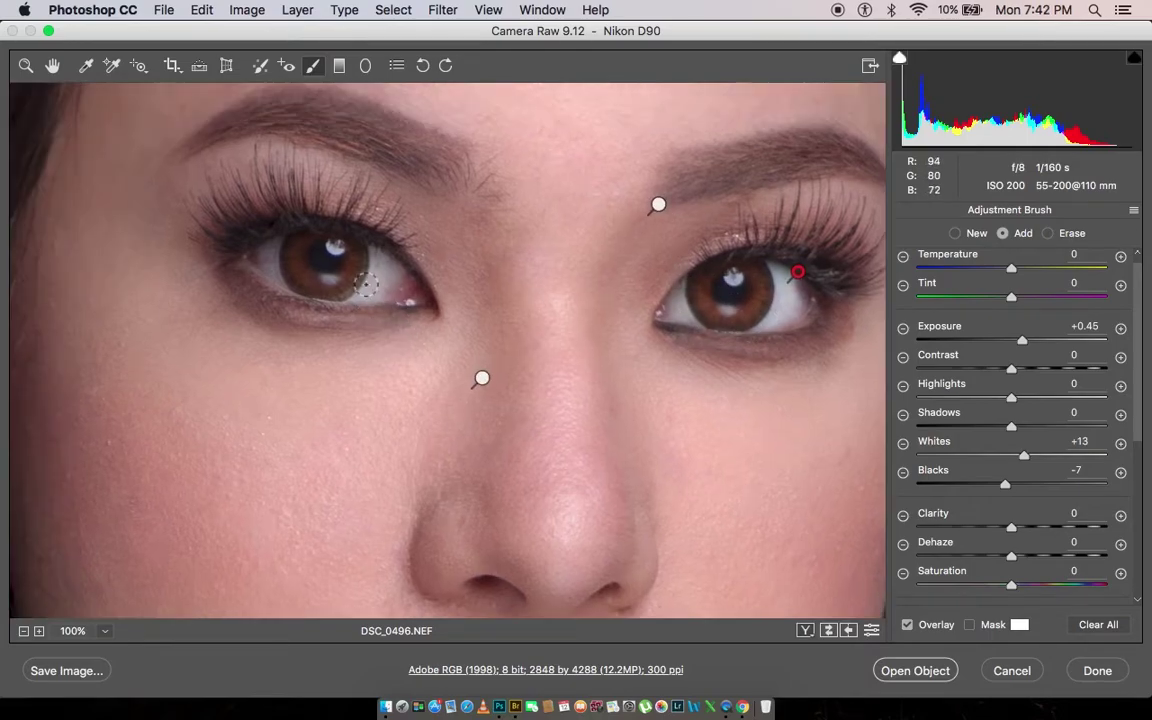
mouse_move(386, 288)
left_mouse_down()
mouse_move(268, 258)
mouse_move(312, 284)
left_mouse_up()
Tone the eye adjustment down to Exposure +0.15 and Whites +8, then compare with the original.
left_click_drag(1021, 342, 1015, 341)
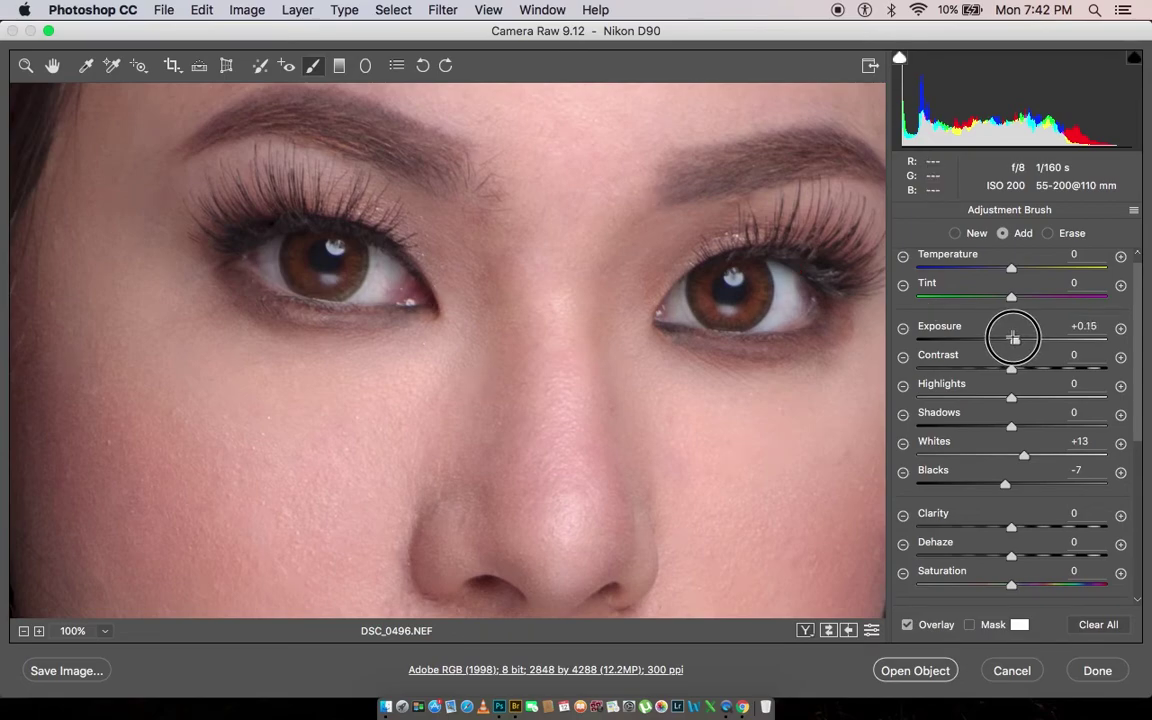
left_click_drag(1023, 455, 1018, 455)
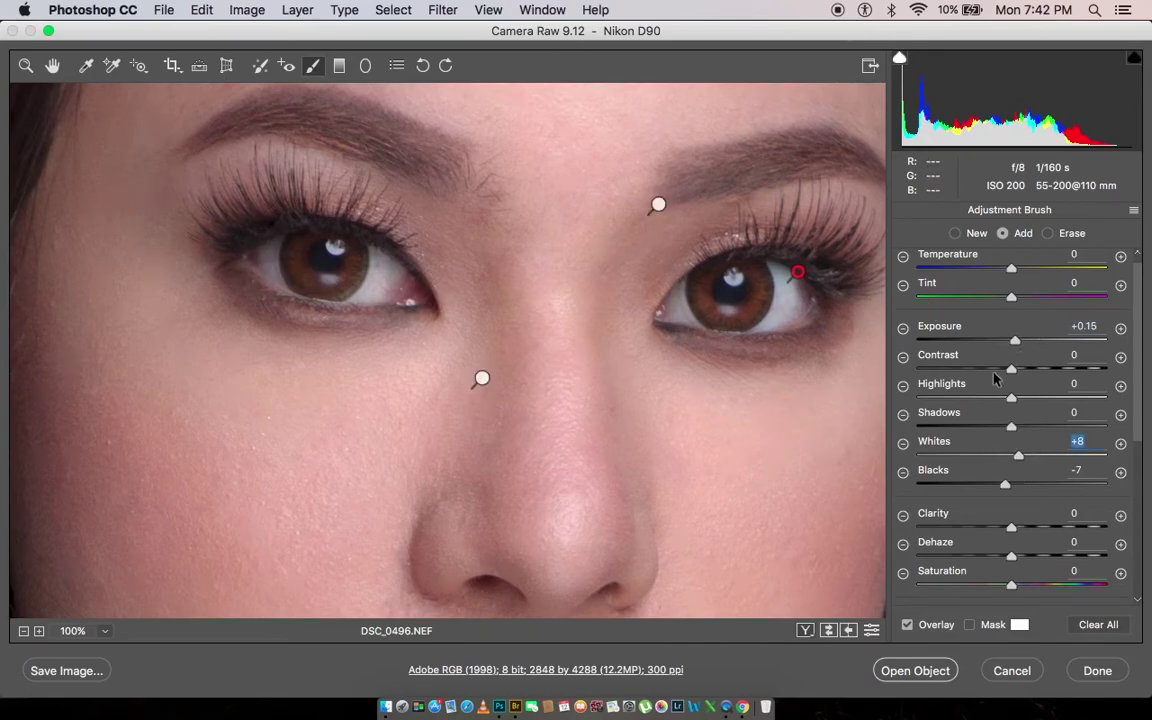
left_click(871, 630)
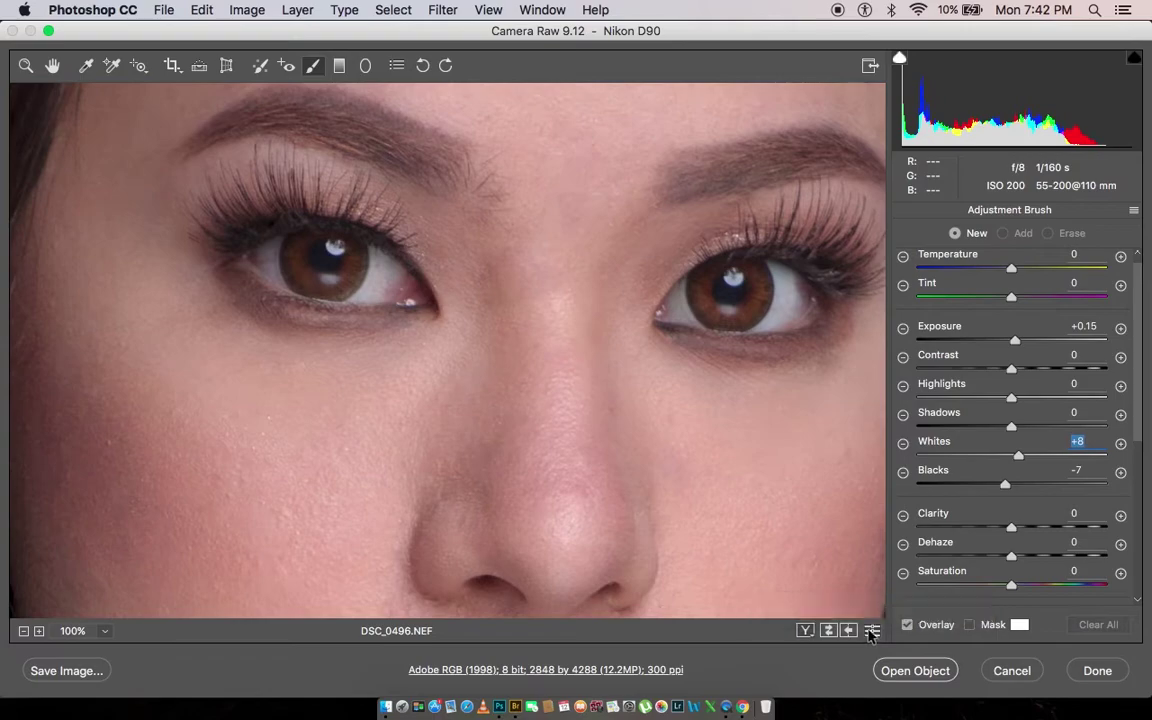
double_click(52, 65)
key("ctrl+plus")
Heal two blemishes on the lower chest and neckline, moving one source to cleaner skin.
scroll(520, 320, "down", 3)
key("b")
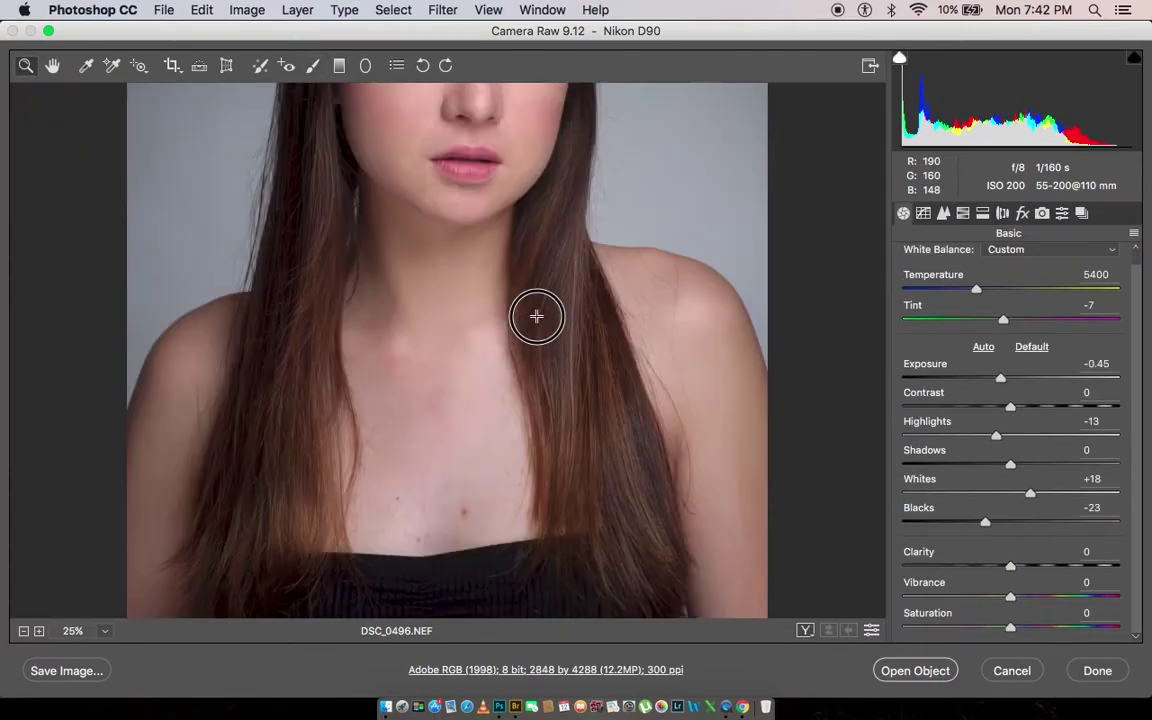
left_click_drag(475, 511, 478, 498)
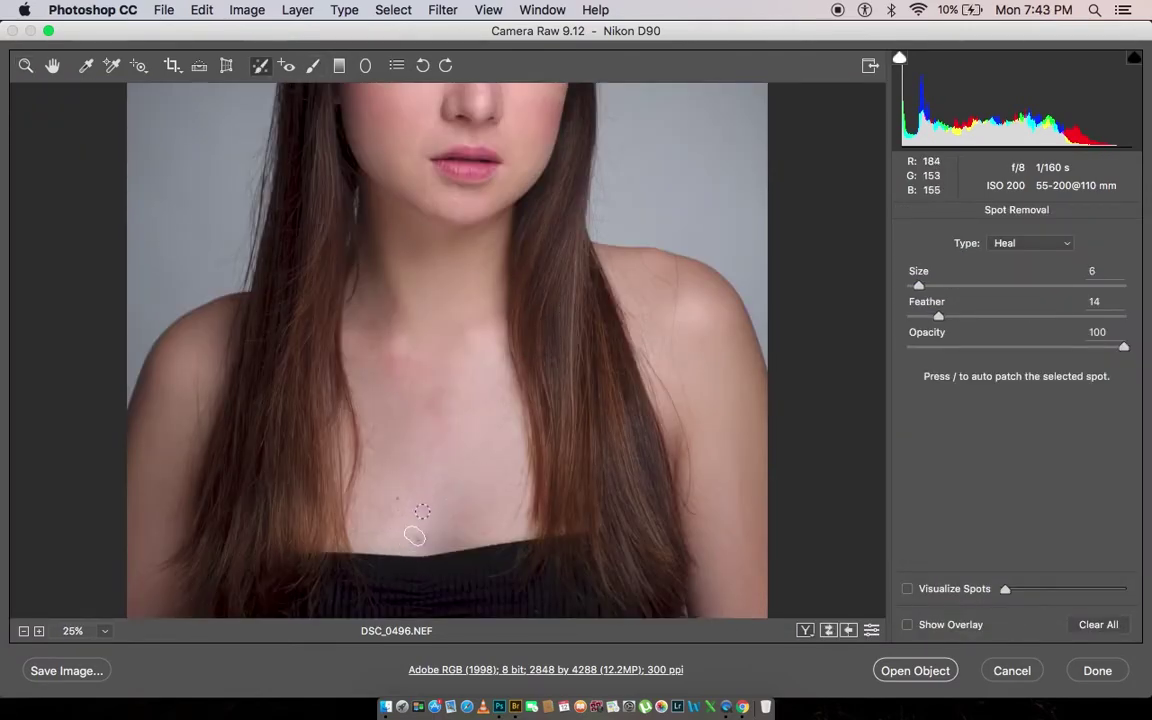
left_click(433, 542)
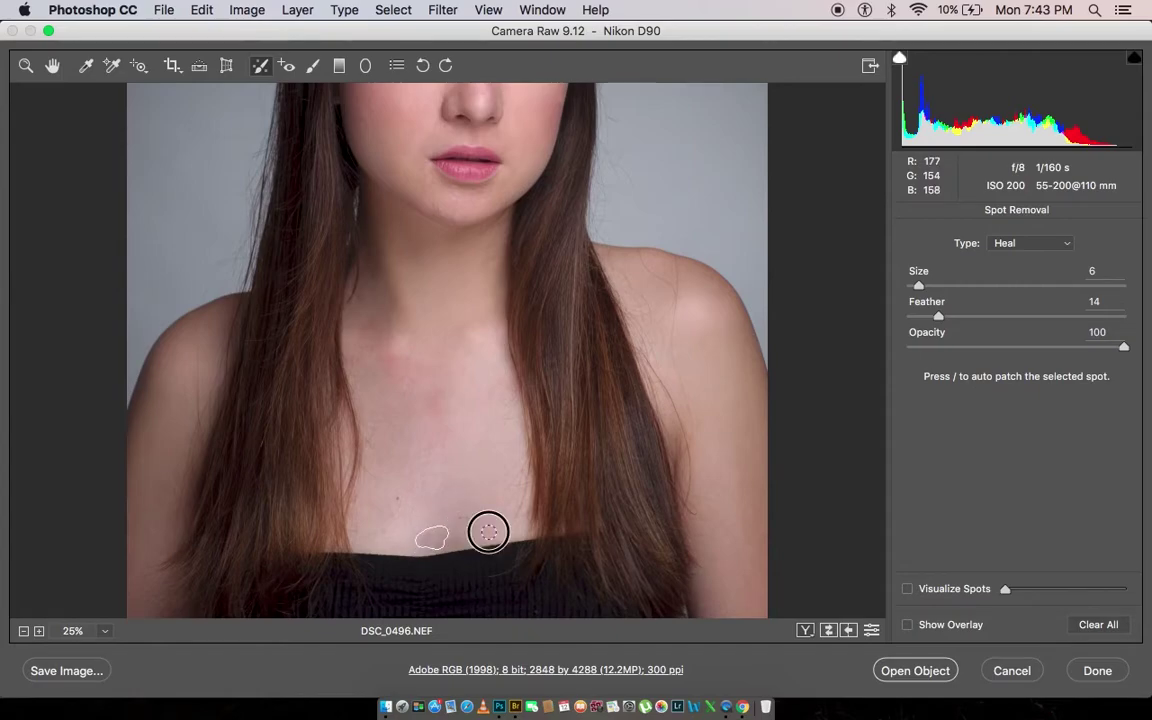
key("v")
left_click_drag(527, 488, 424, 515)
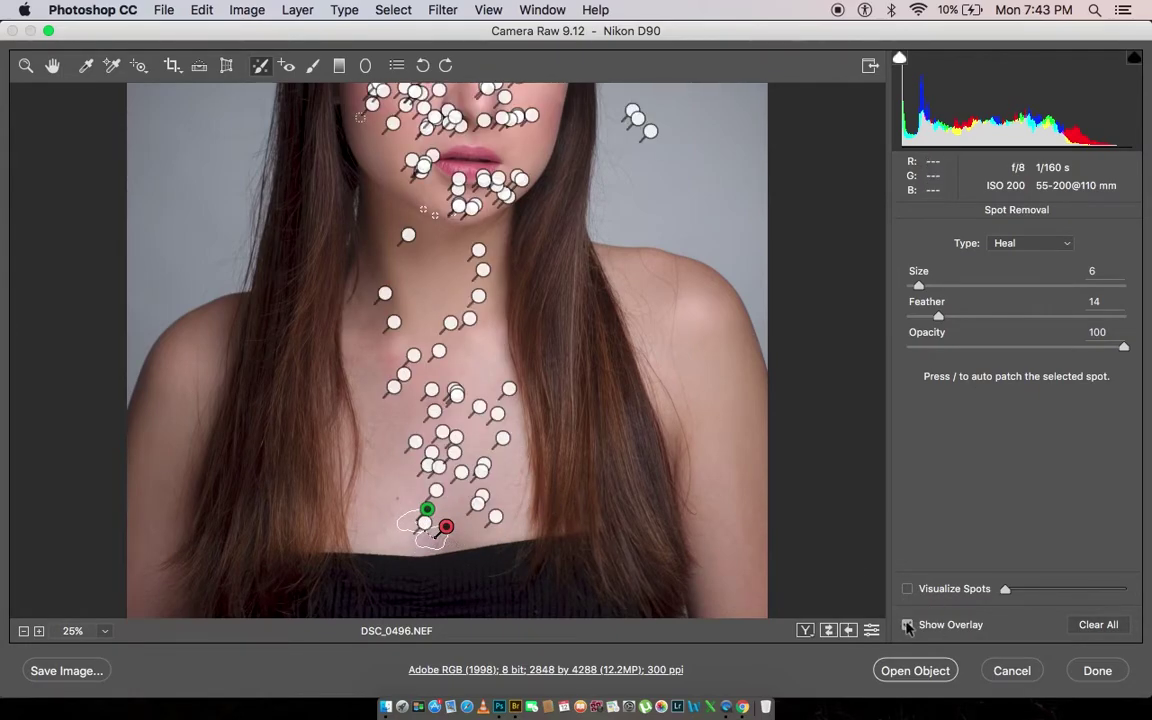
key("v")
Heal the stray hairs across the shoulder at close zoom, then fit the whole portrait.
key("super+equal")
scroll(740, 391, "down", 2)
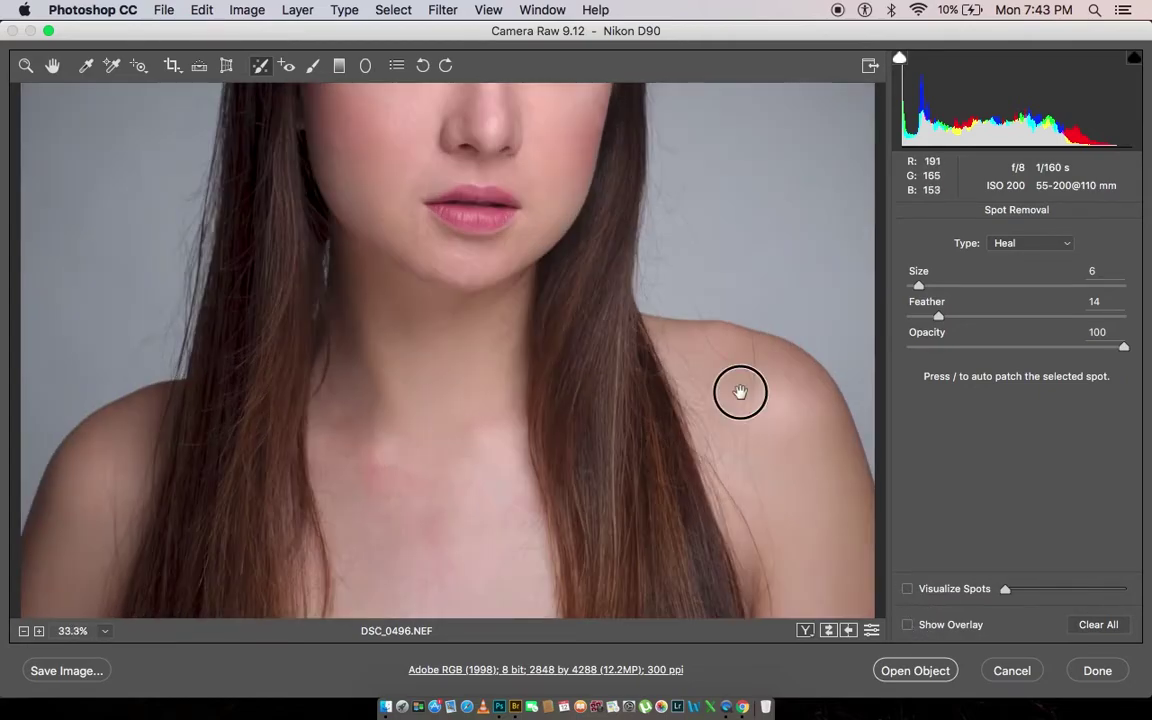
key("super+equal")
scroll(790, 387, "right", 5)
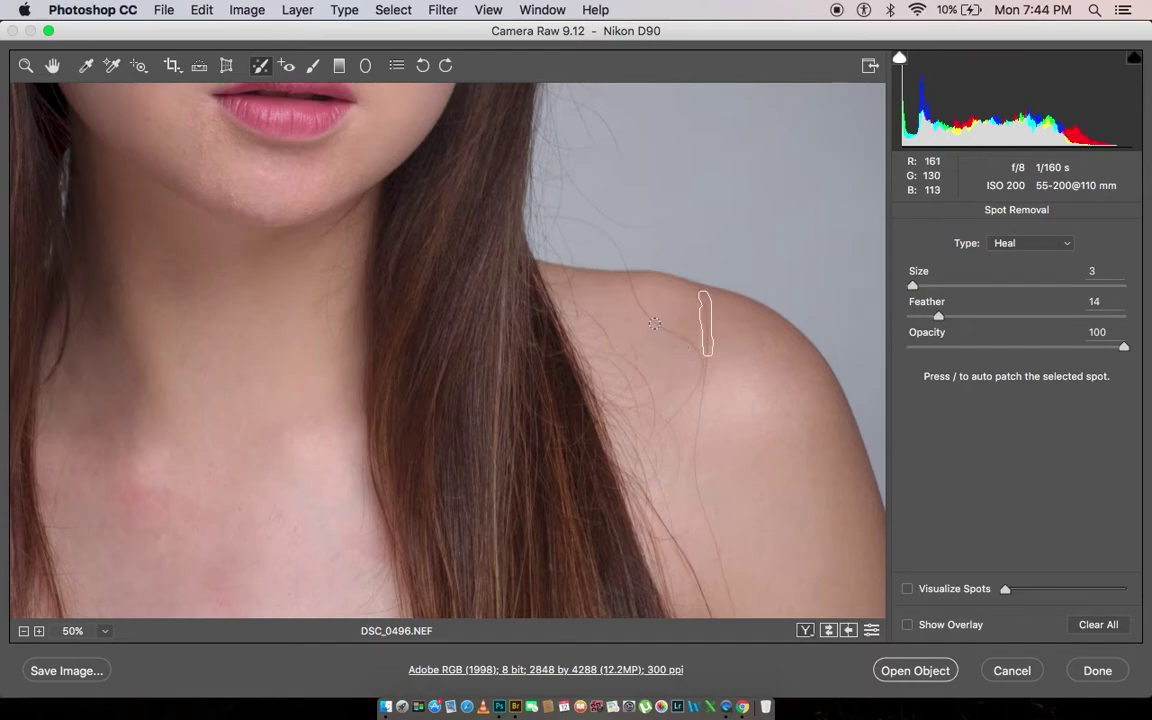
left_click_drag(633, 289, 677, 333)
key("super+equal")
left_click_drag(784, 360, 756, 431)
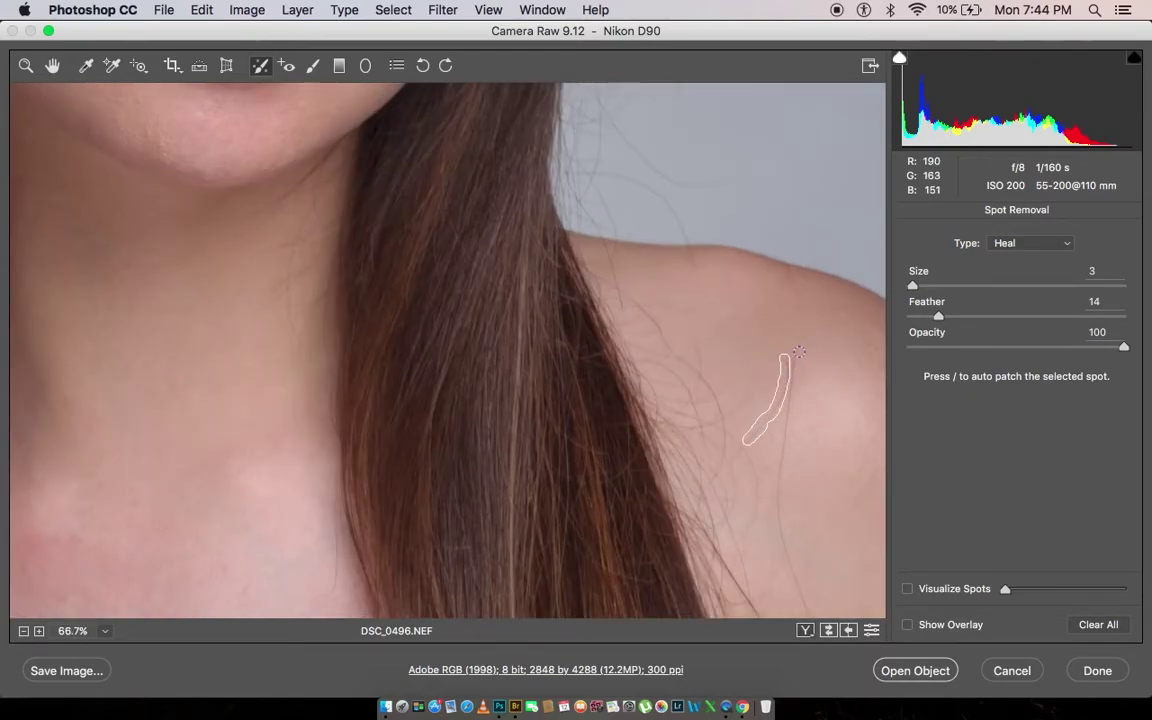
left_click_drag(800, 355, 783, 540)
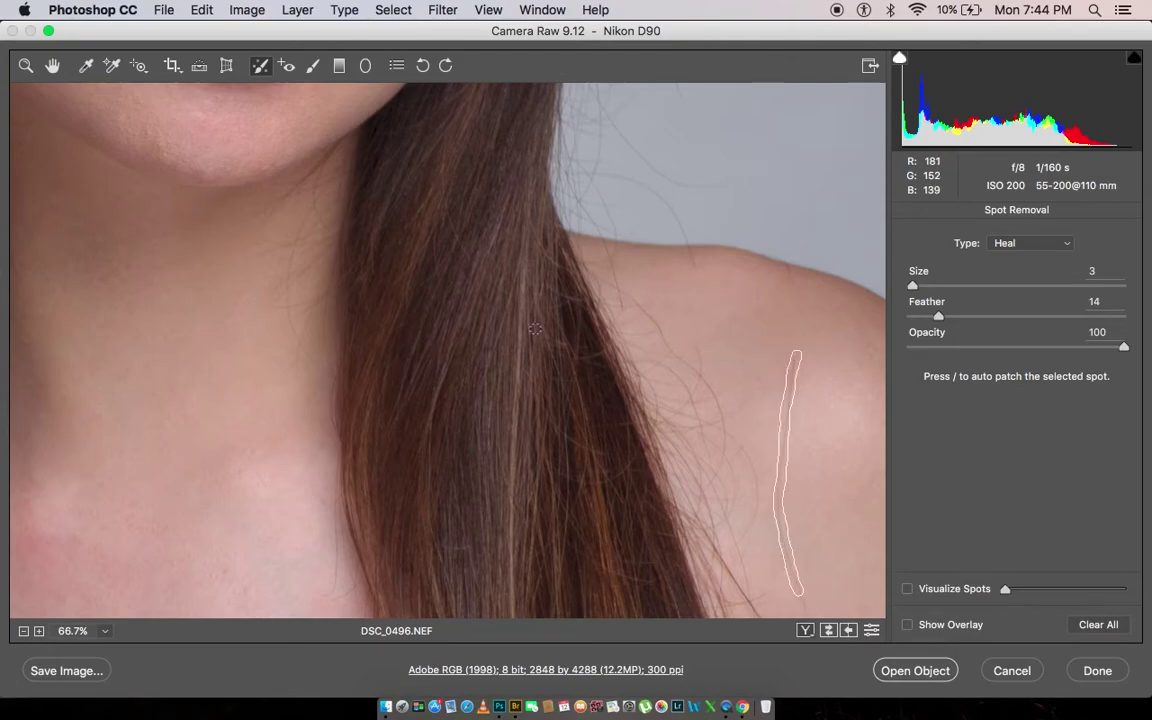
mouse_move(681, 463)
left_mouse_down()
mouse_move(611, 391)
mouse_move(690, 470)
left_mouse_up()
mouse_move(655, 395)
left_mouse_down()
mouse_move(689, 530)
mouse_move(683, 562)
left_mouse_up()
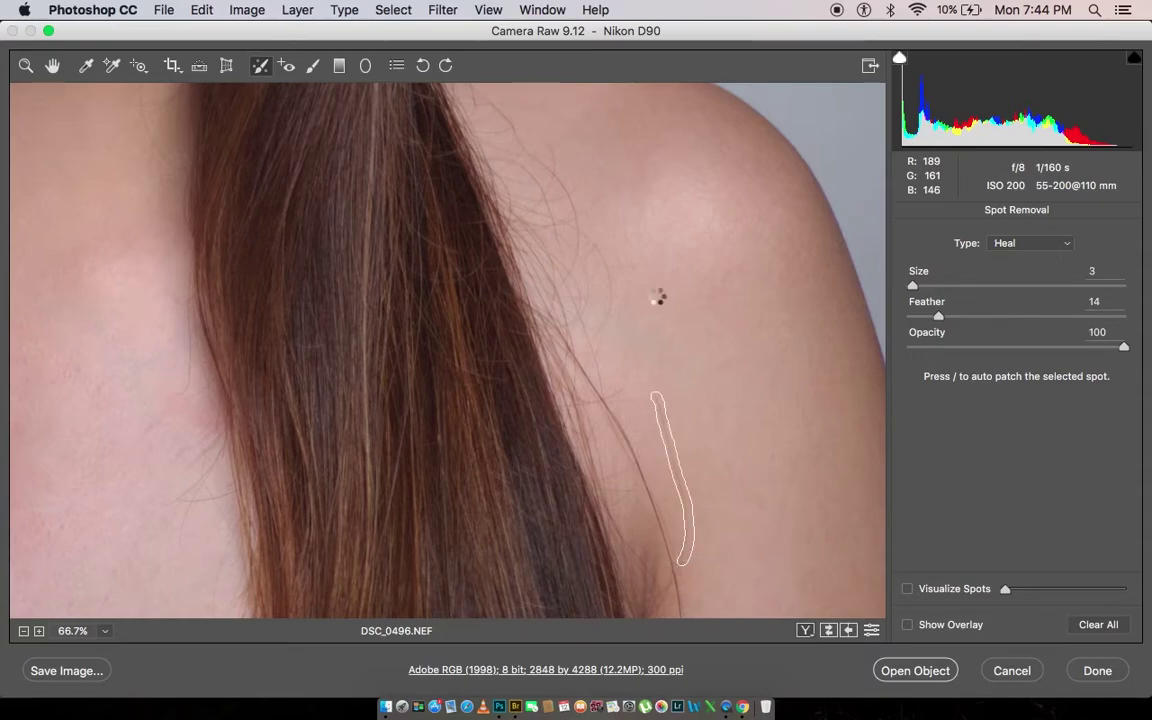
left_click_drag(522, 155, 526, 209)
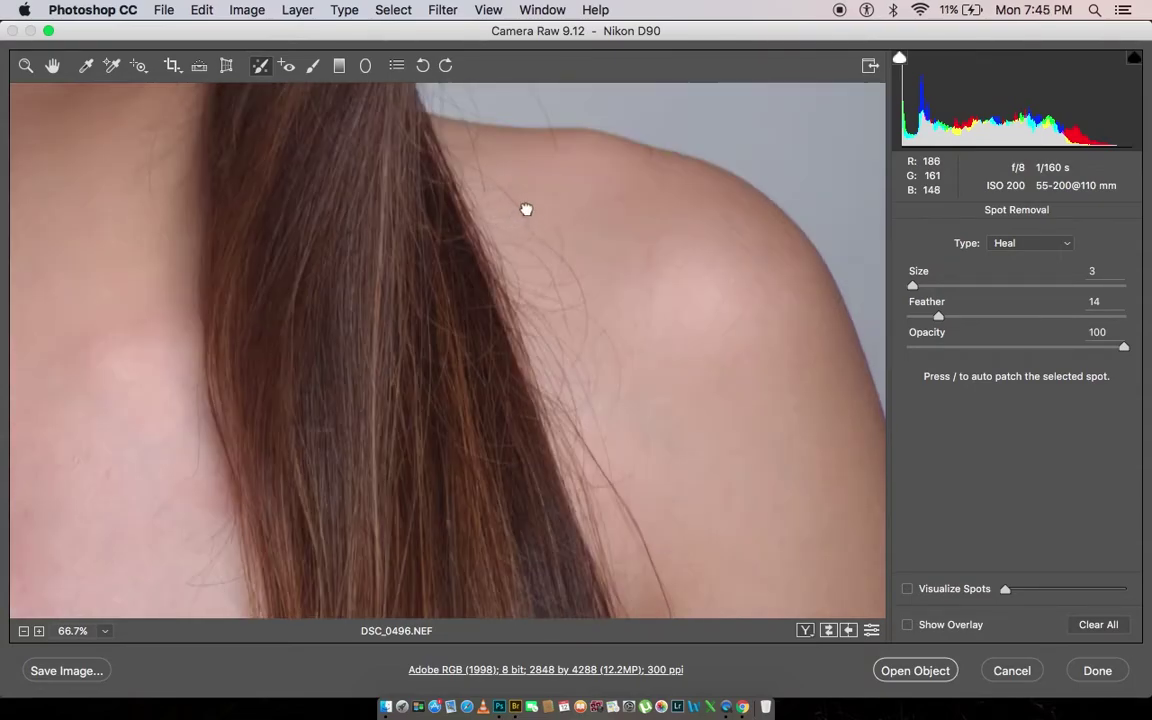
key("ctrl+0")
Drag a zoom rectangle over the model's face to view it at 50%.
left_click(848, 631)
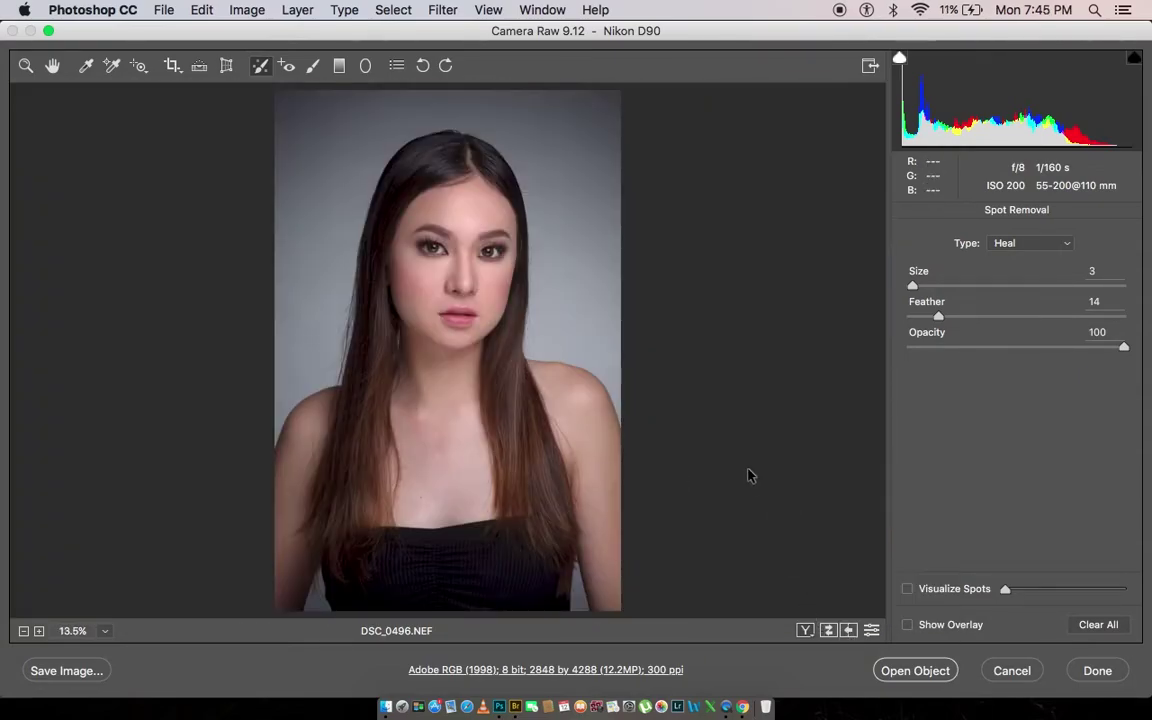
left_click(28, 66)
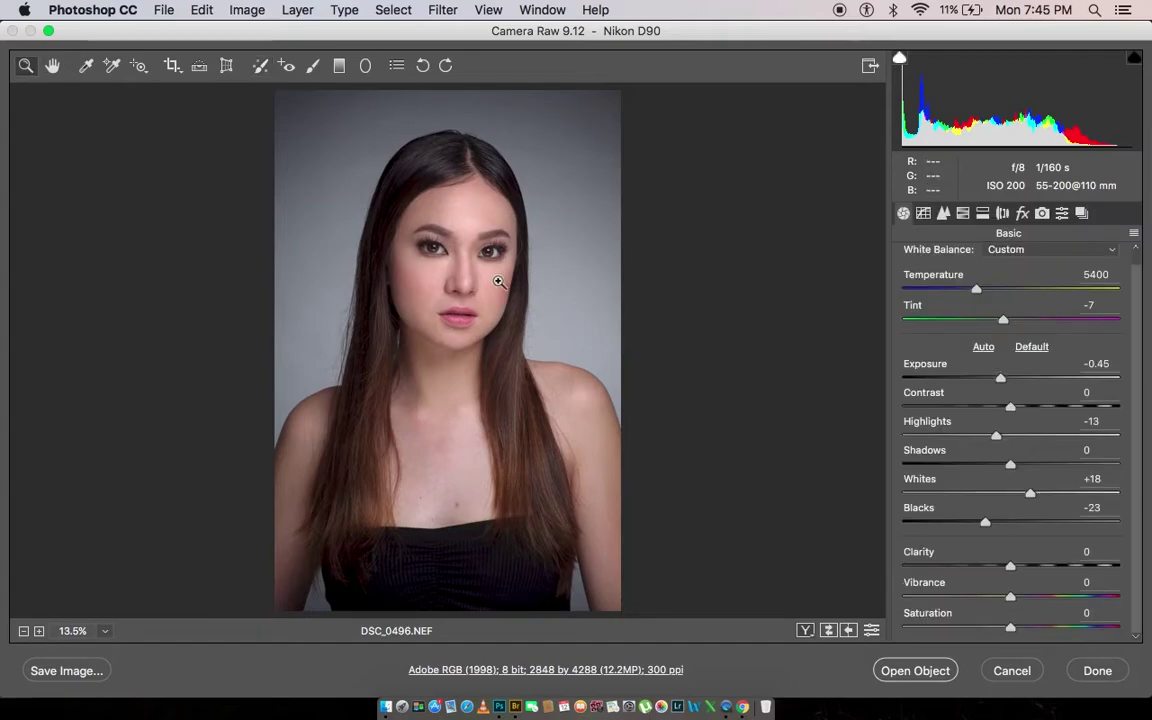
left_click(846, 630)
left_click(484, 316)
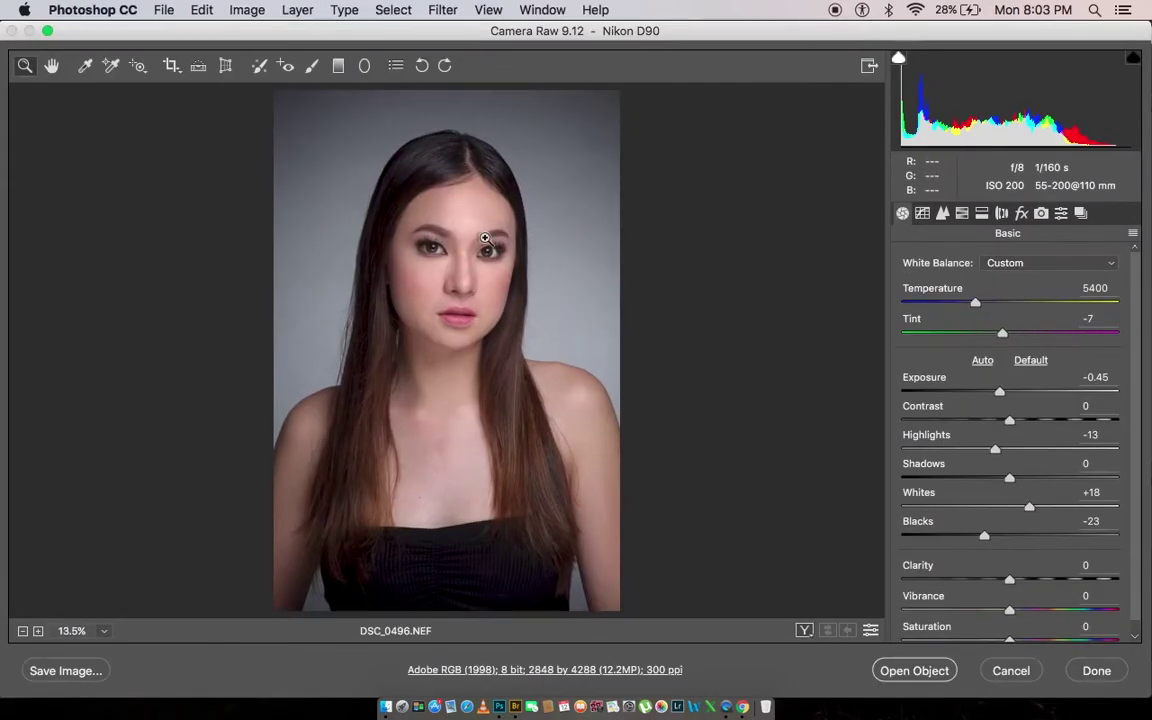
left_click_drag(352, 175, 525, 360)
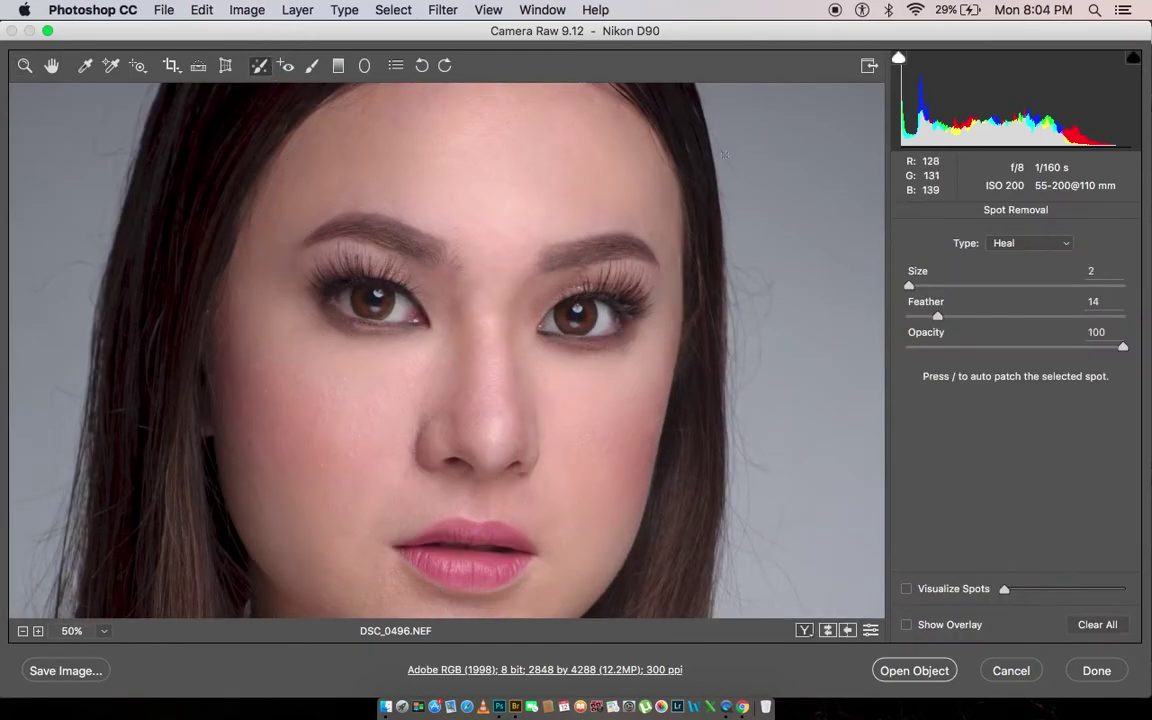
Switch to the Adjustment Brush and frame the cheek and lips up close.
scroll(766, 270, "down", 2)
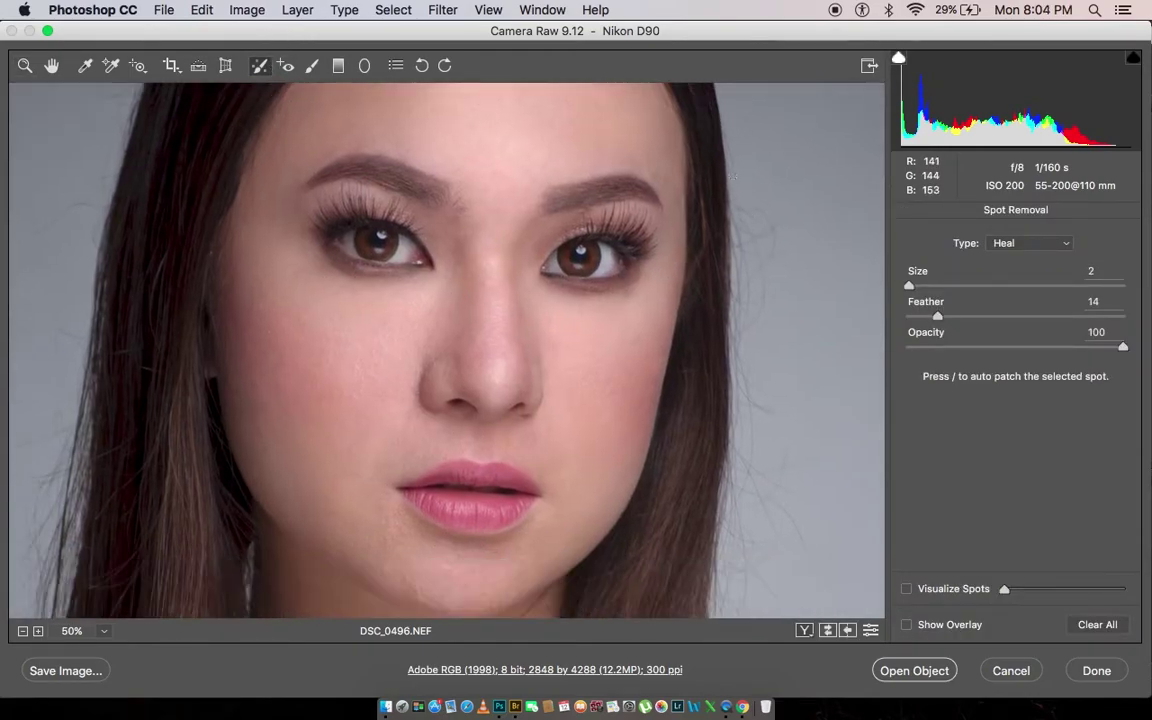
scroll(730, 227, "up", 4)
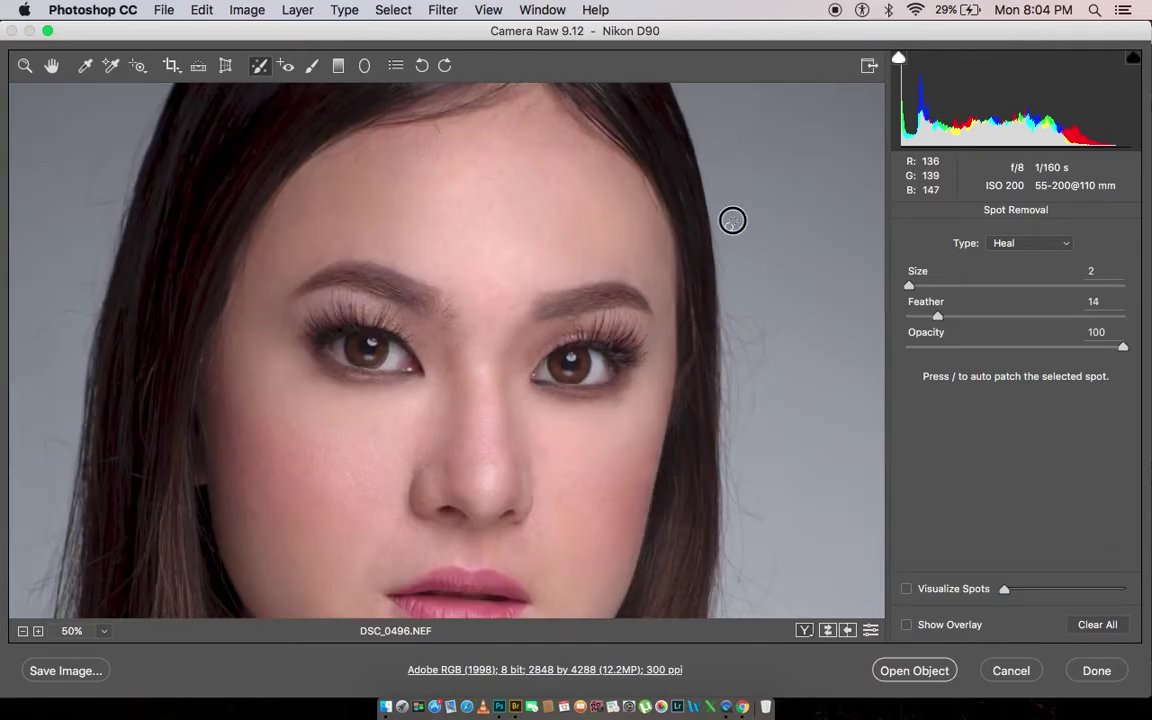
scroll(685, 345, "down", 5)
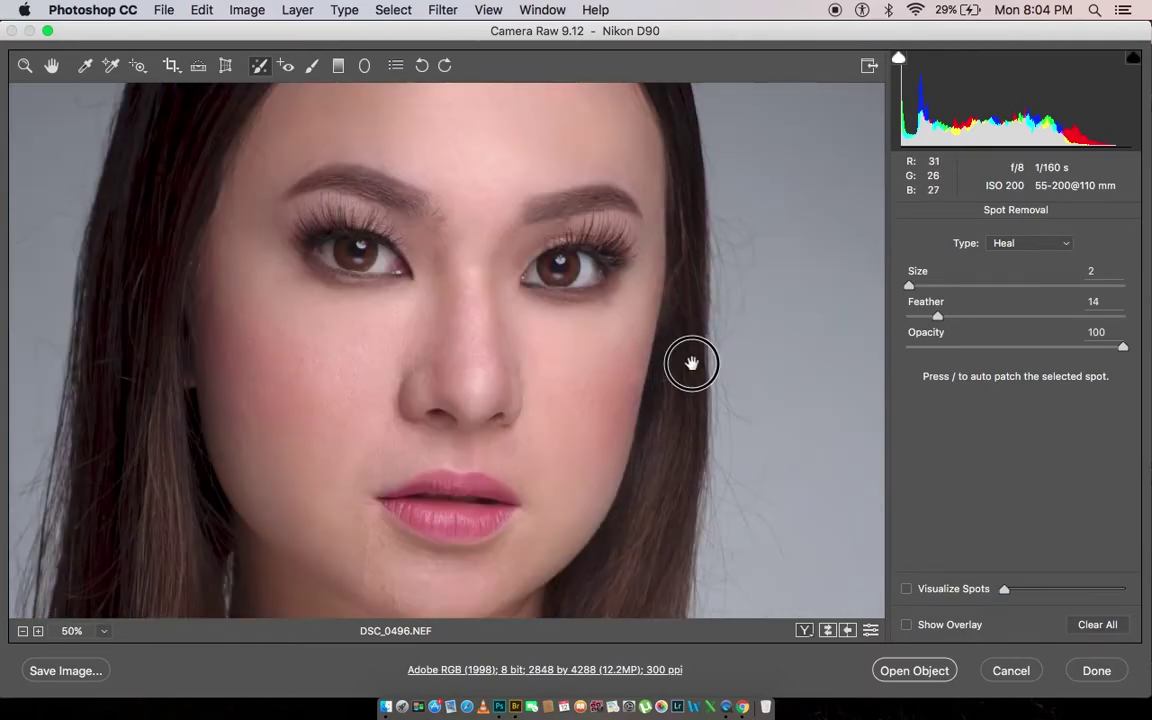
scroll(710, 340, "left", 2)
scroll(640, 298, "left", 2)
key("super+plus")
key("super+plus")
key("k")
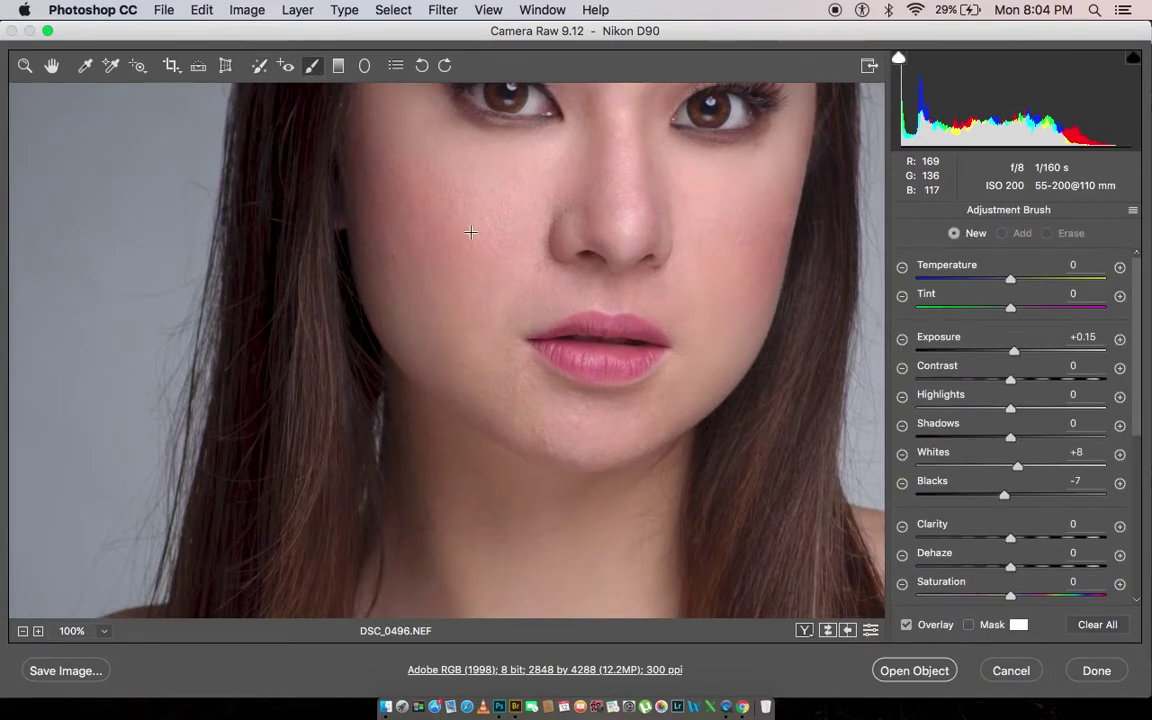
scroll(540, 350, "left", 3)
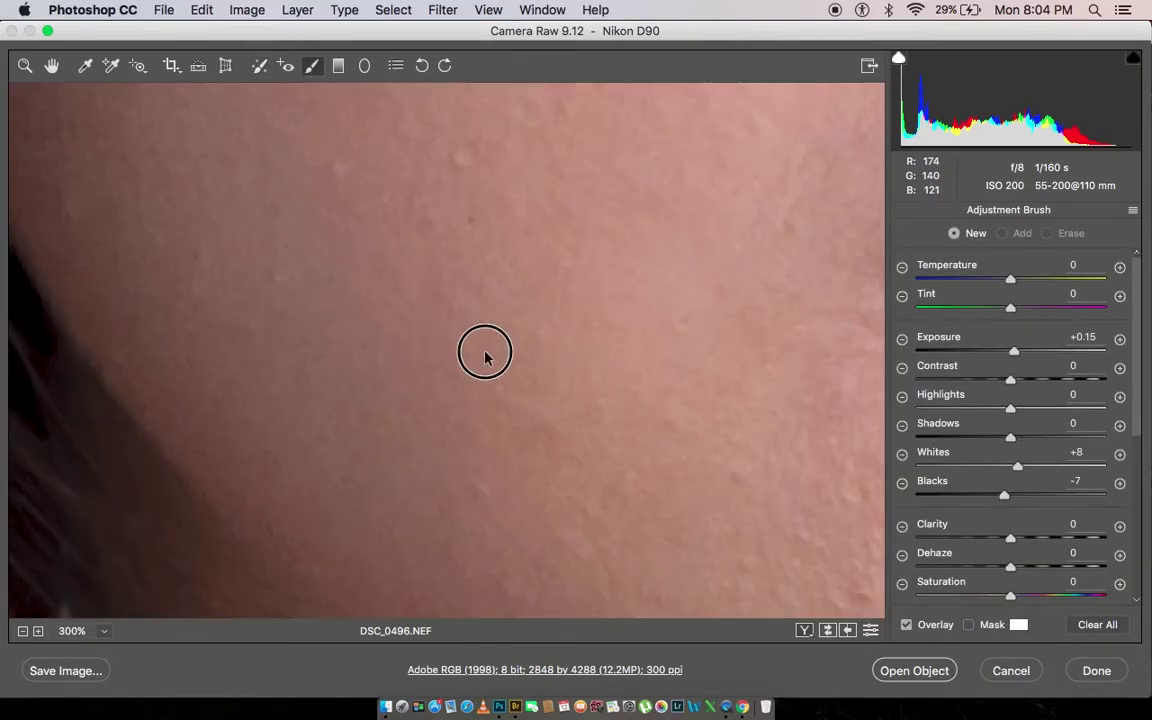
key("super+minus")
scroll(646, 462, "up", 3)
scroll(646, 462, "left", 3)
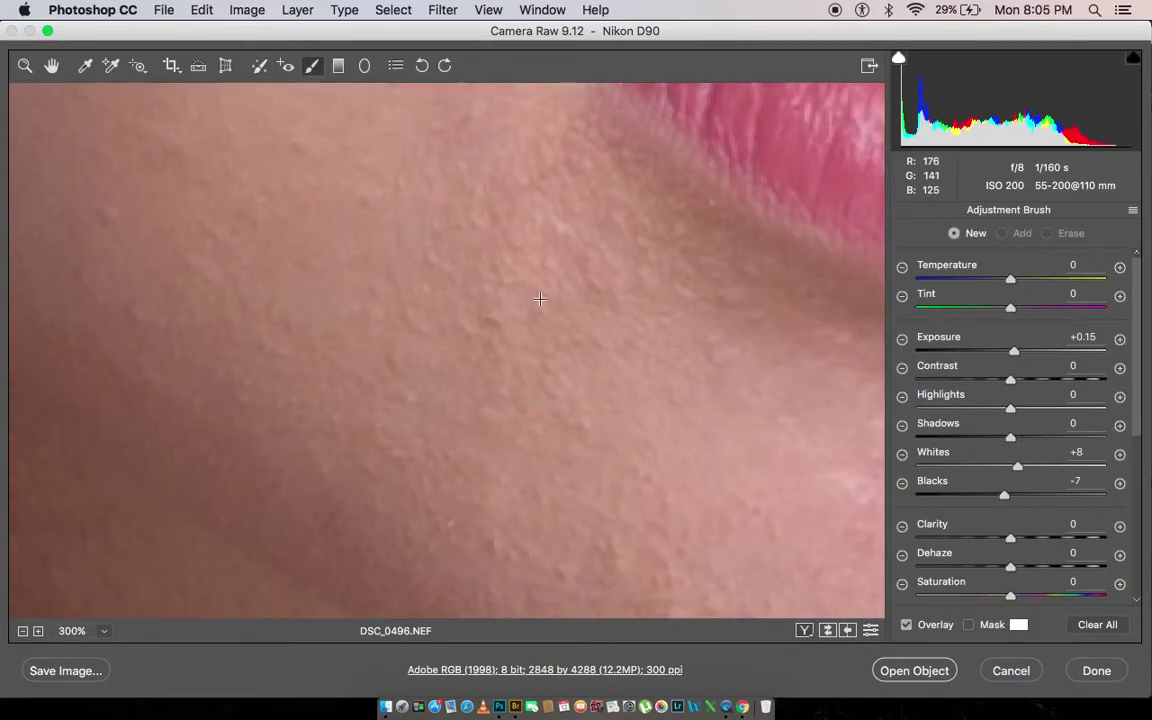
key("super+minus")
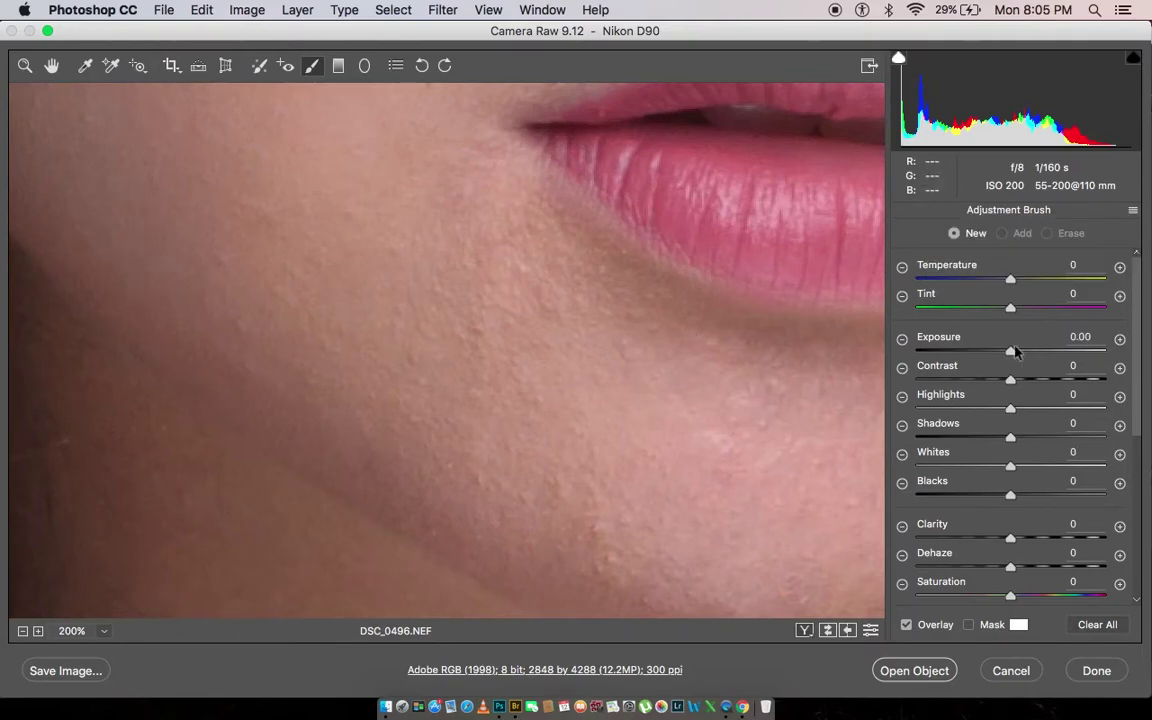
Paint a +0.25 exposure brightening onto the cheek, lowering feather to 80.
left_click(548, 278)
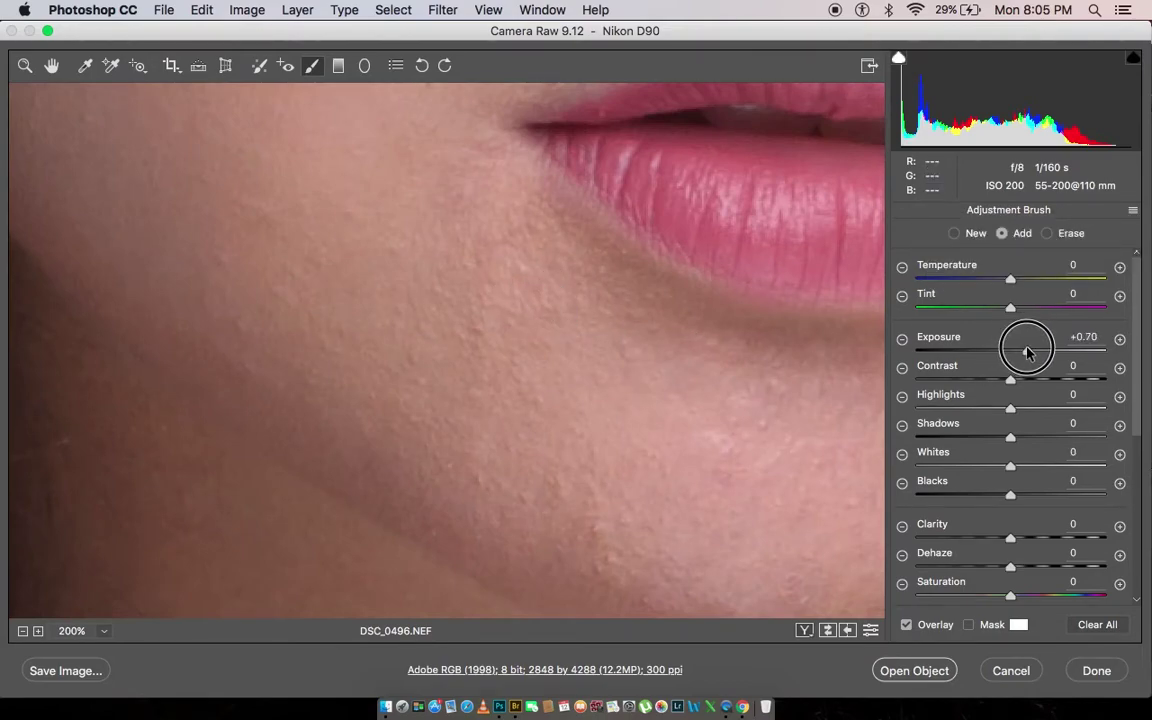
key("Down")
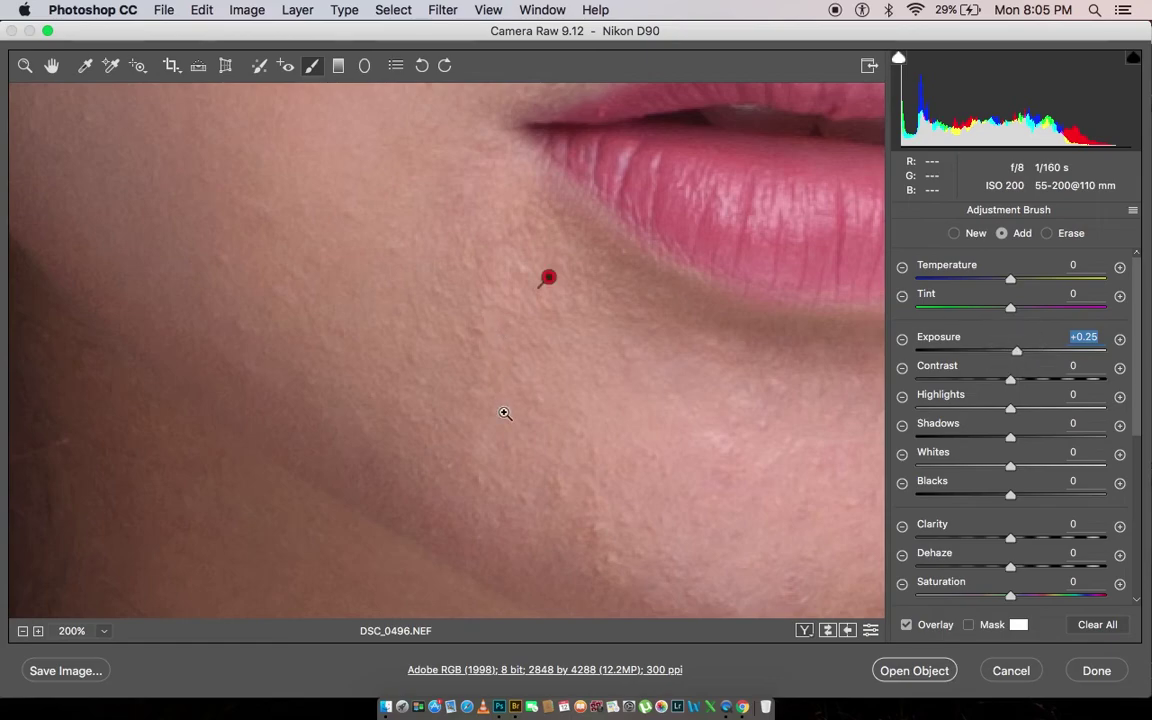
key("super+plus")
scroll(1068, 458, "down", 5)
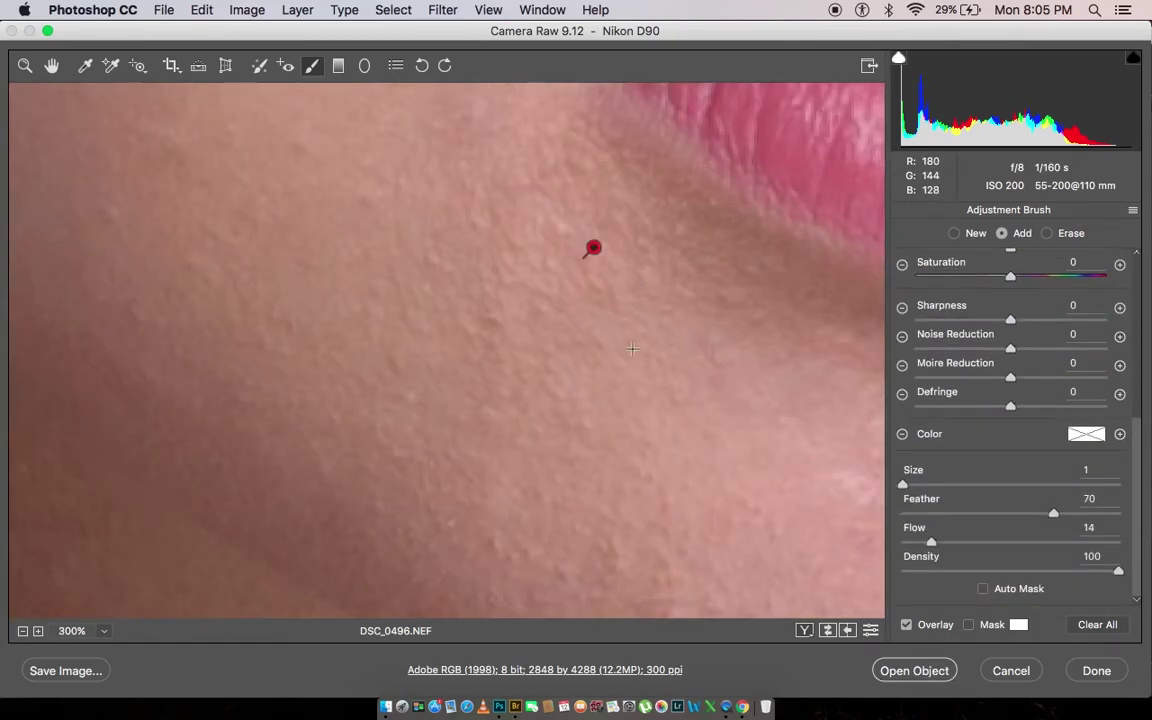
left_click(593, 248)
left_click(490, 325)
left_click(593, 247)
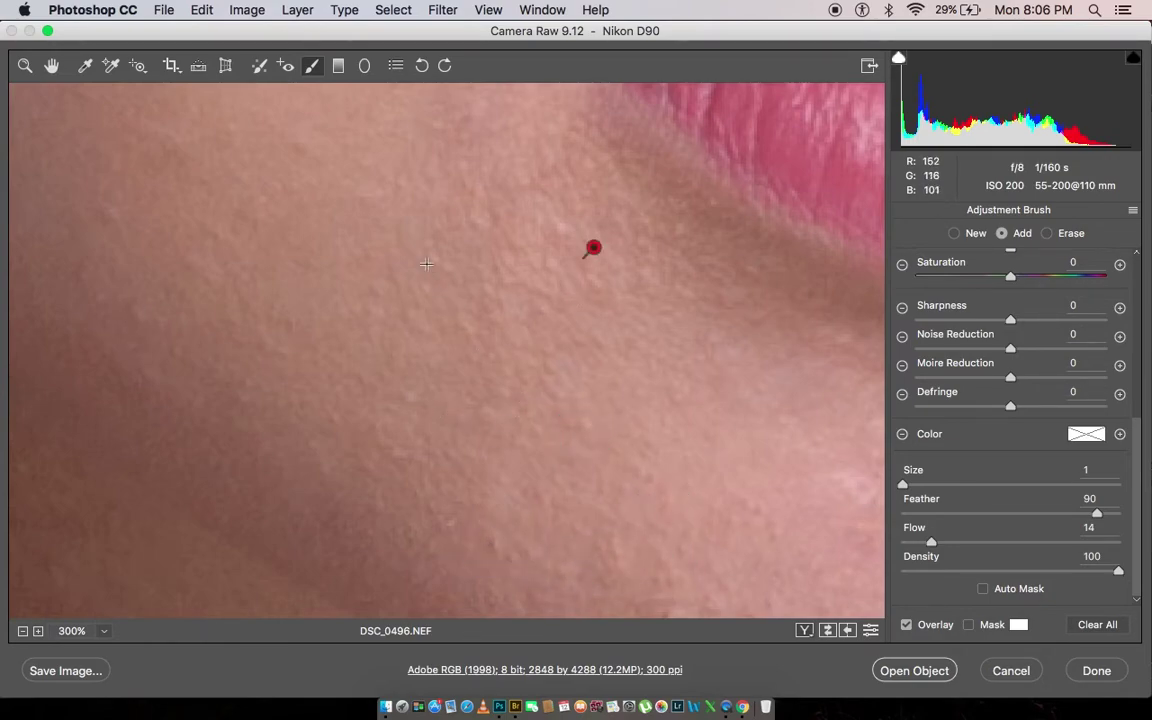
key("shift+bracketleft")
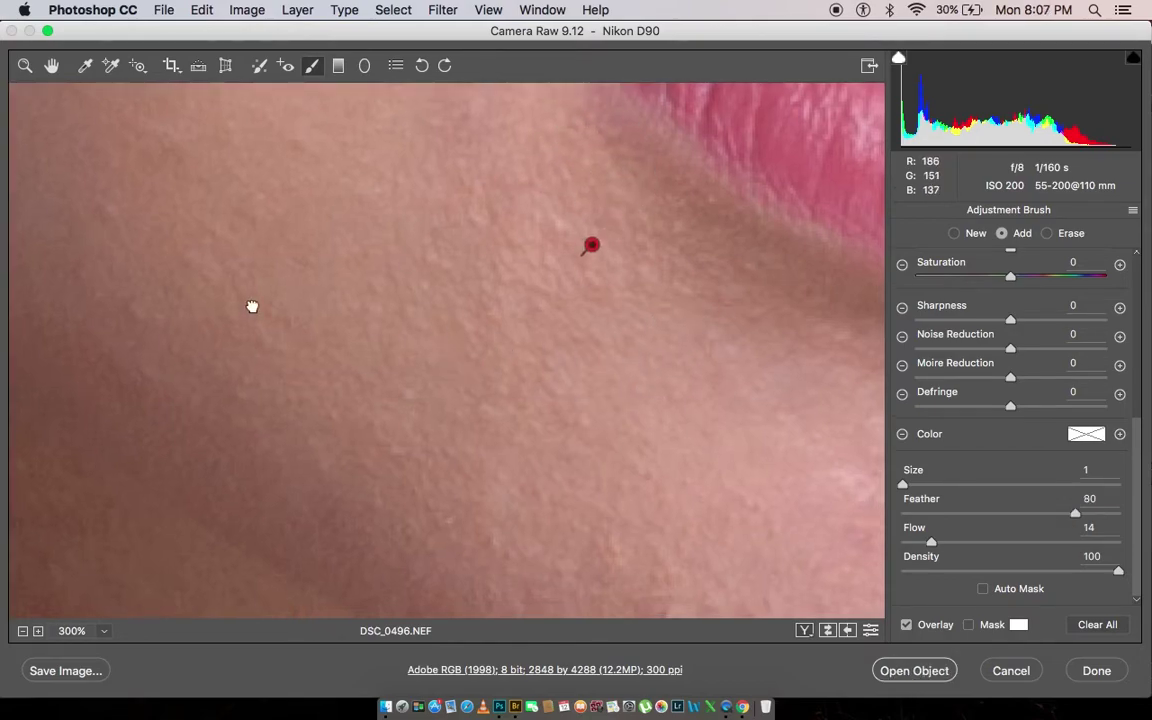
scroll(420, 340, "down", 3)
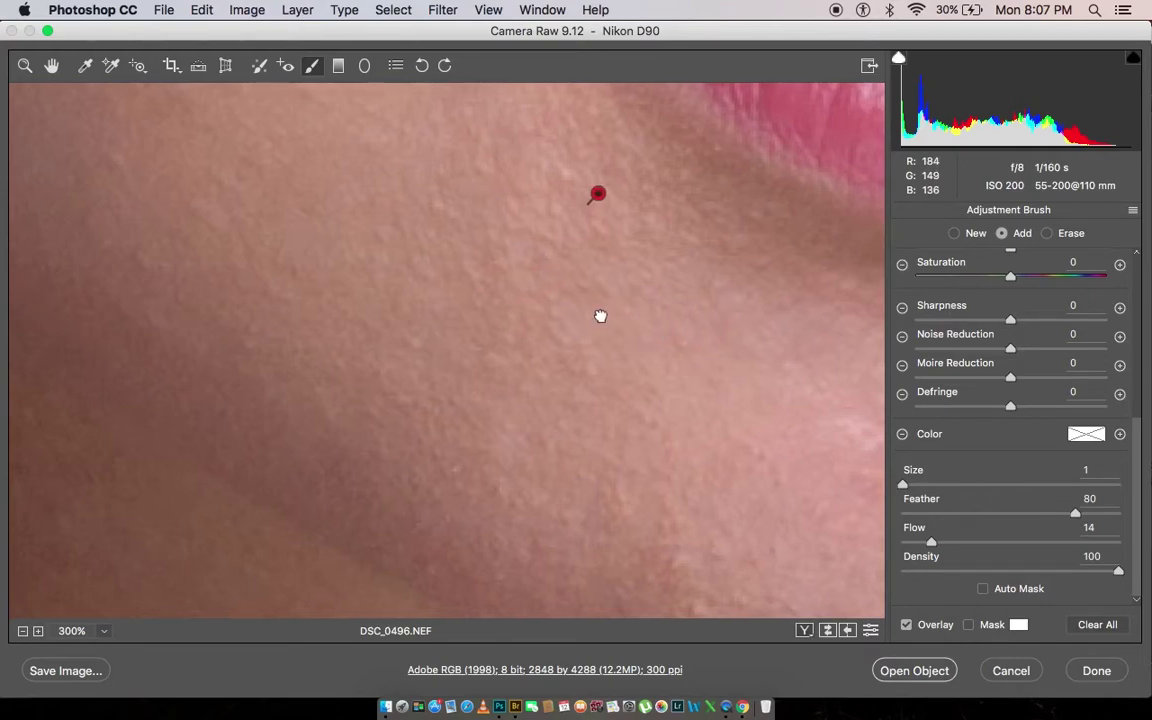
key("super+minus")
key("super+0")
Reset local settings and paint a new +0.50 exposure adjustment beside the lips.
key("super+plus")
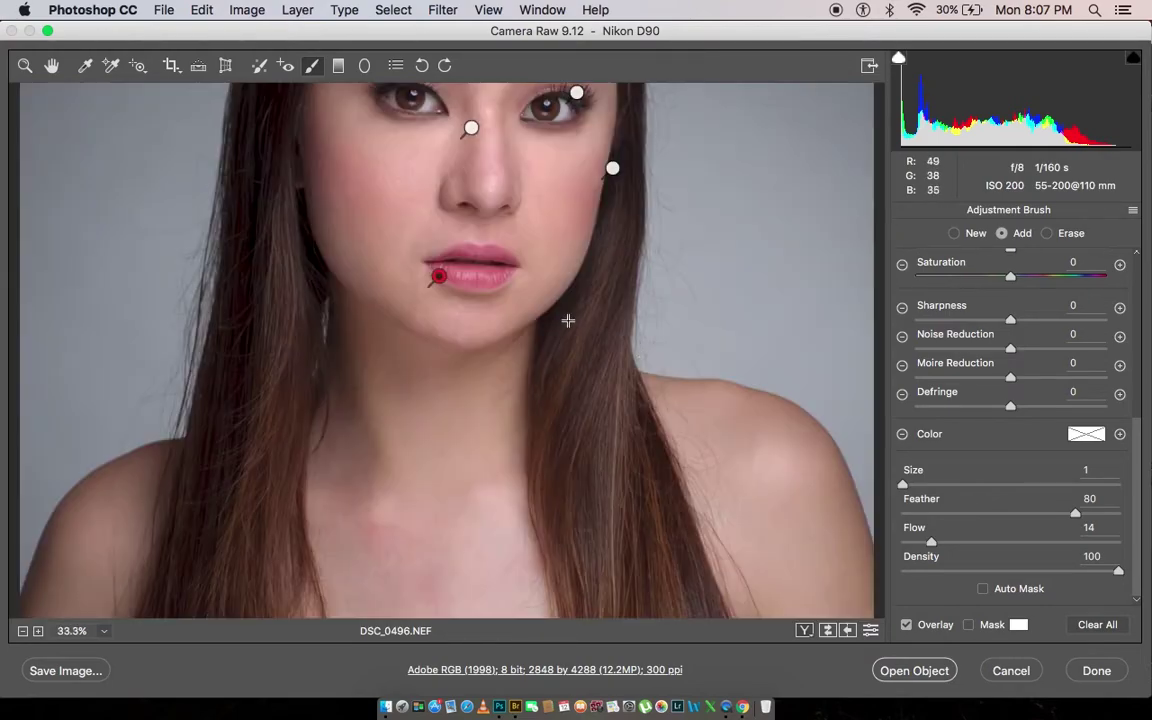
left_click(954, 233)
left_click(1133, 210)
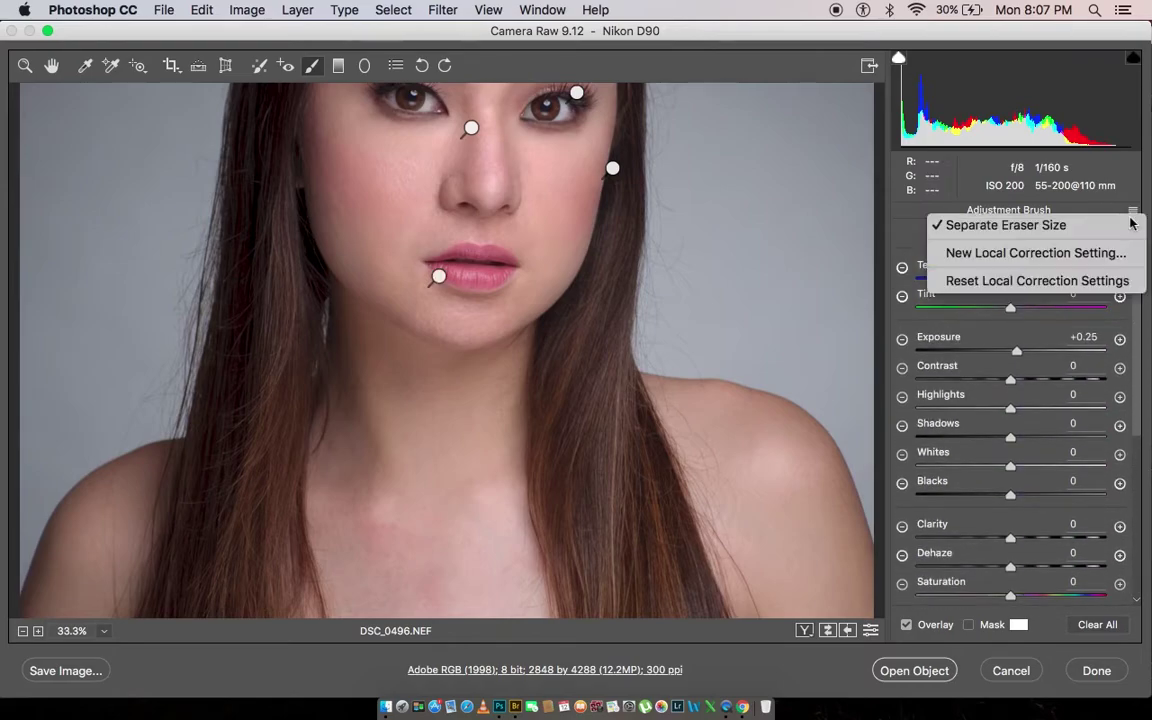
left_click(1029, 280)
key("super+plus")
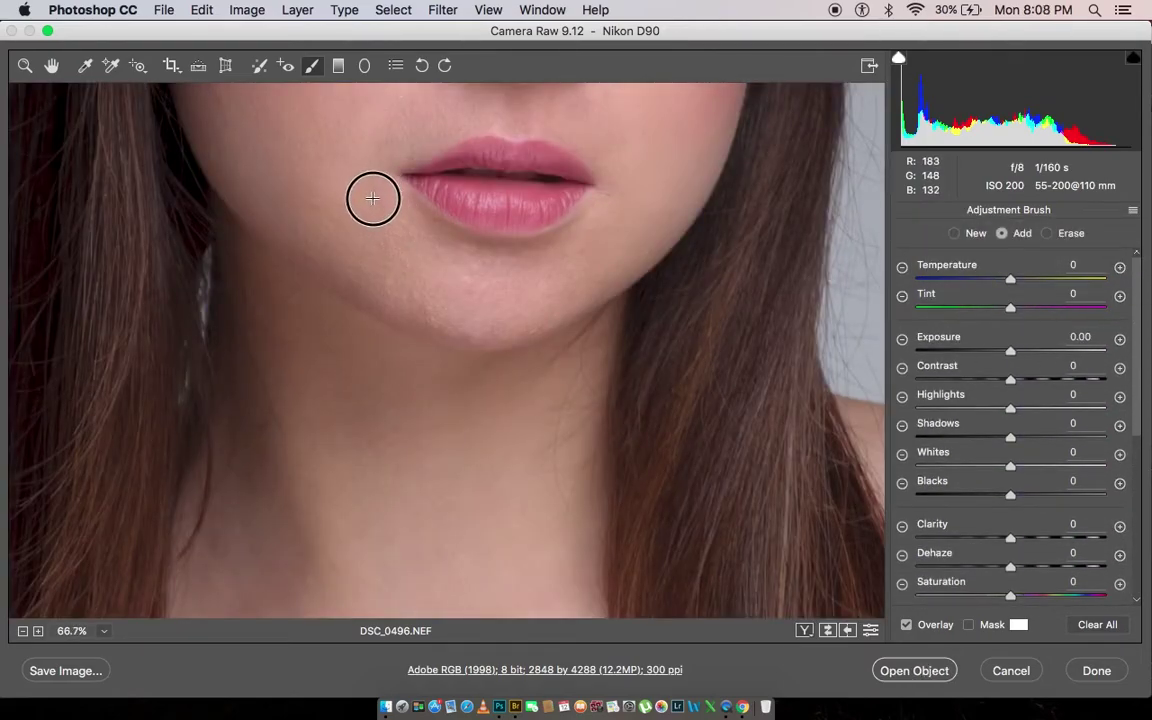
left_click_drag(345, 163, 352, 213)
left_click_drag(1010, 350, 1021, 347)
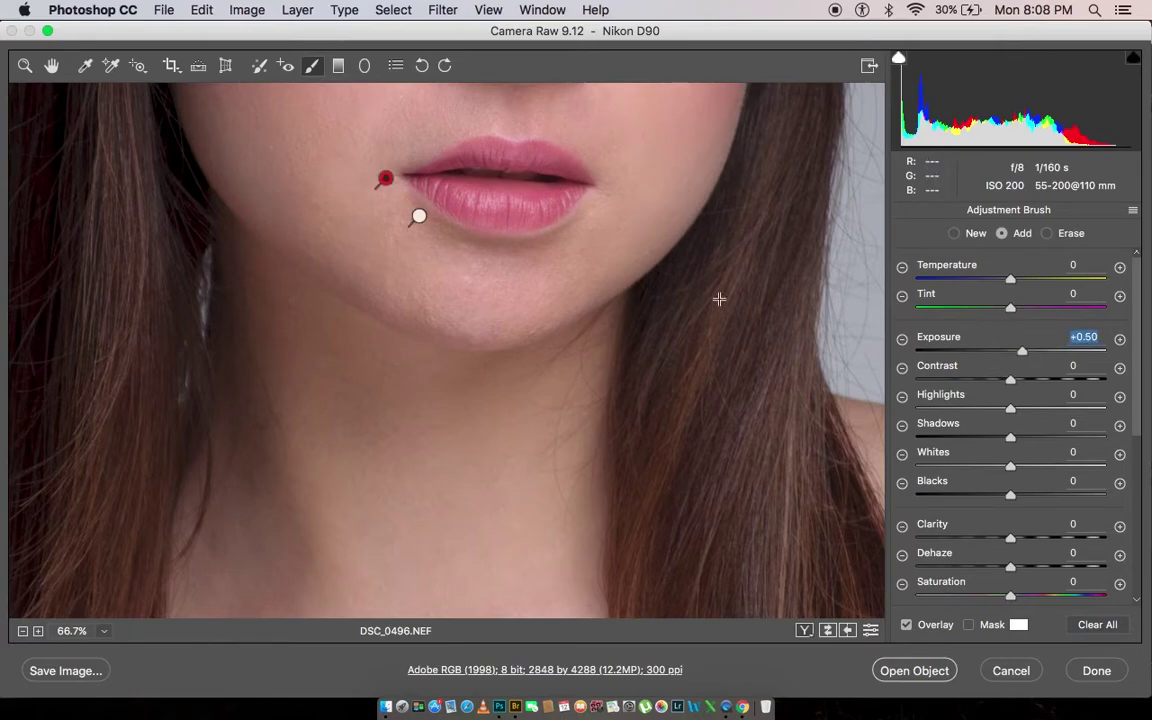
mouse_move(357, 257)
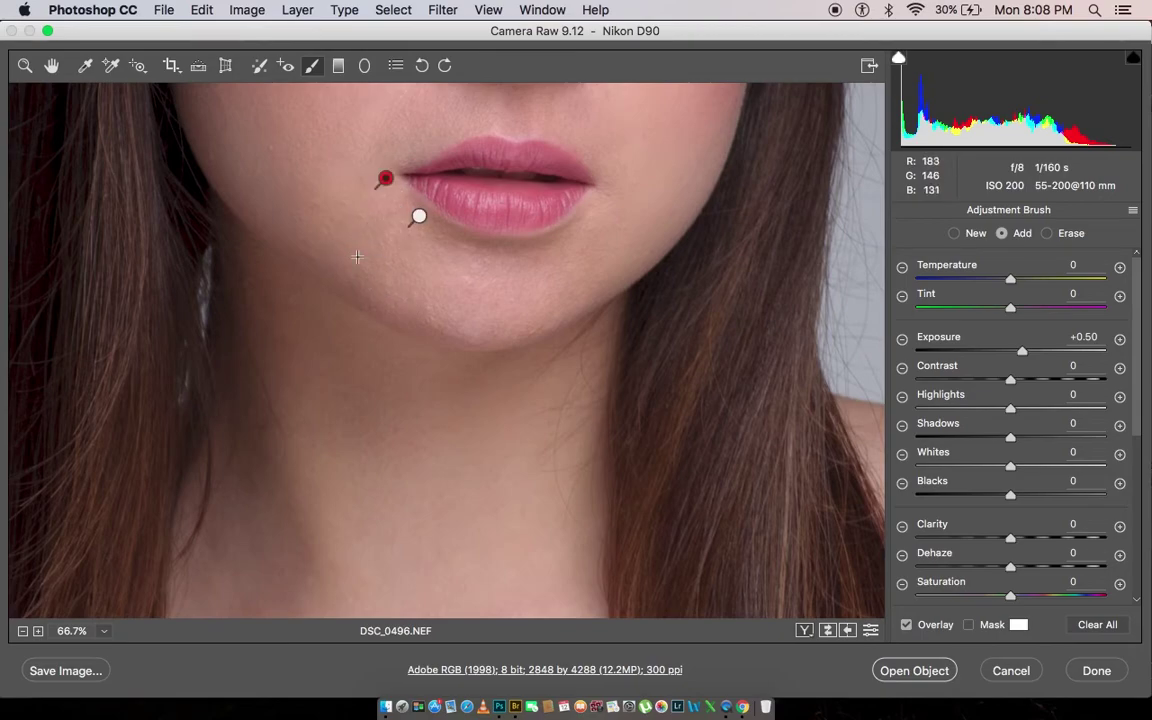
Select the earlier lip adjustment, inspect the face, fit the view and hide the pins.
scroll(334, 293, "up", 2)
scroll(360, 250, "up", 3)
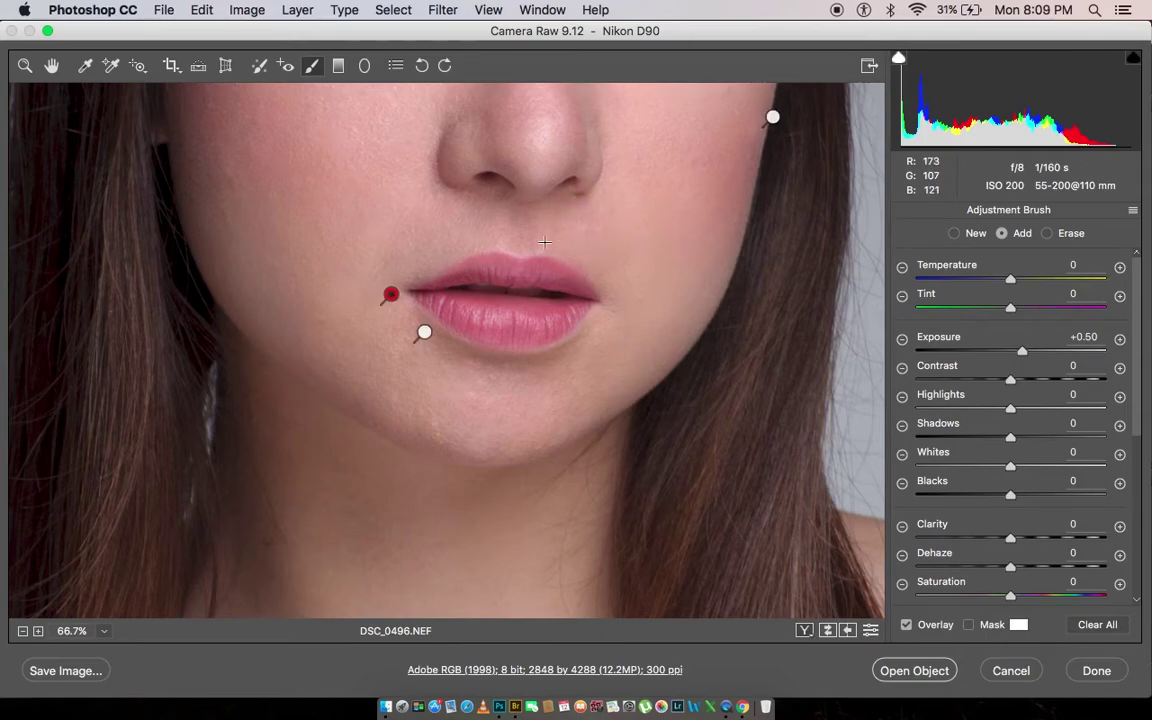
scroll(203, 354, "up", 4)
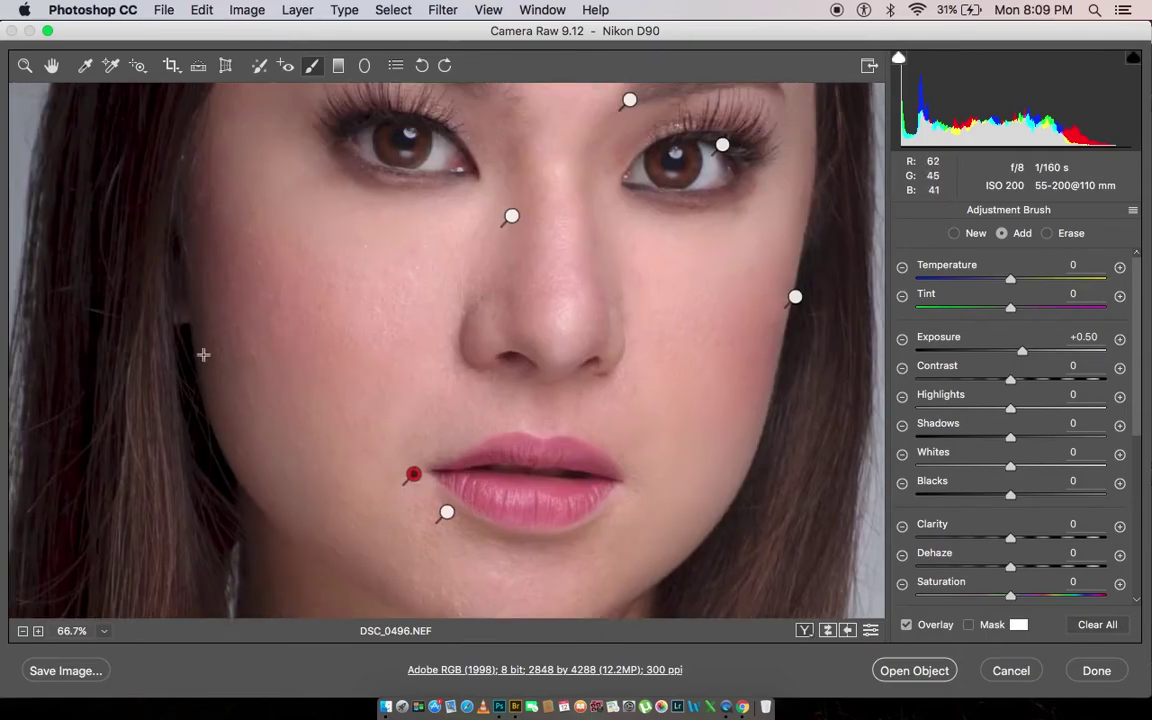
left_click(447, 512)
scroll(481, 322, "up", 3)
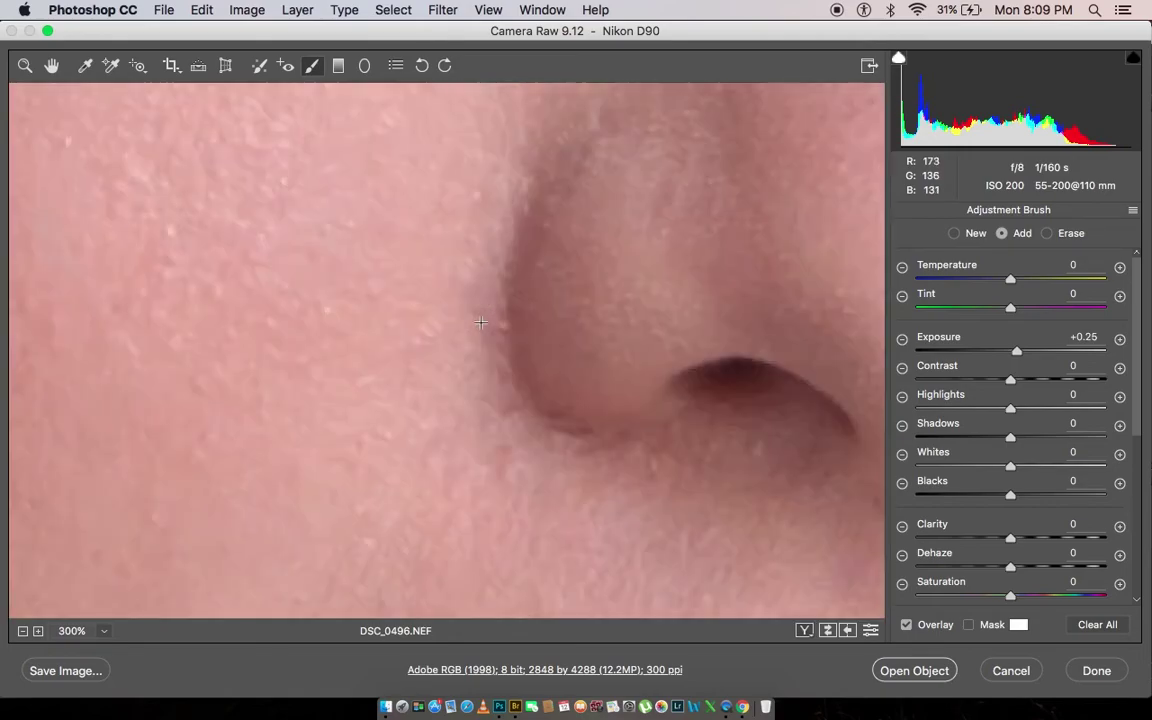
scroll(608, 341, "up", 4)
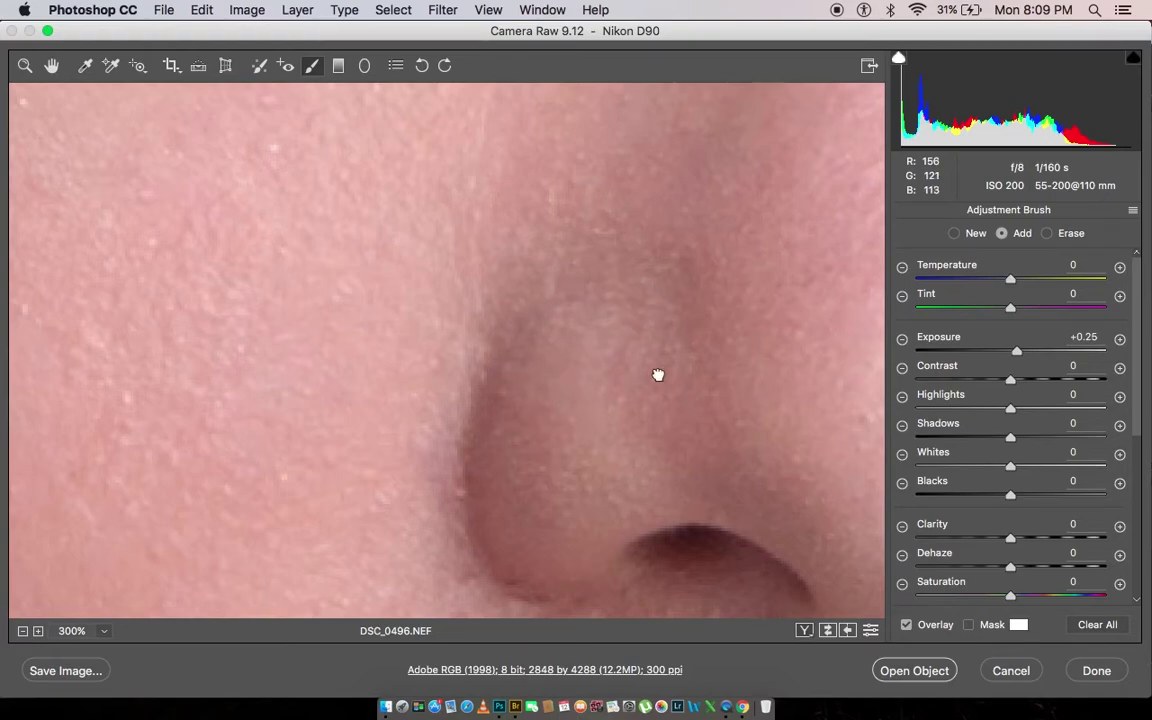
scroll(658, 374, "right", 5)
scroll(640, 350, "up", 2)
scroll(488, 249, "down", 2)
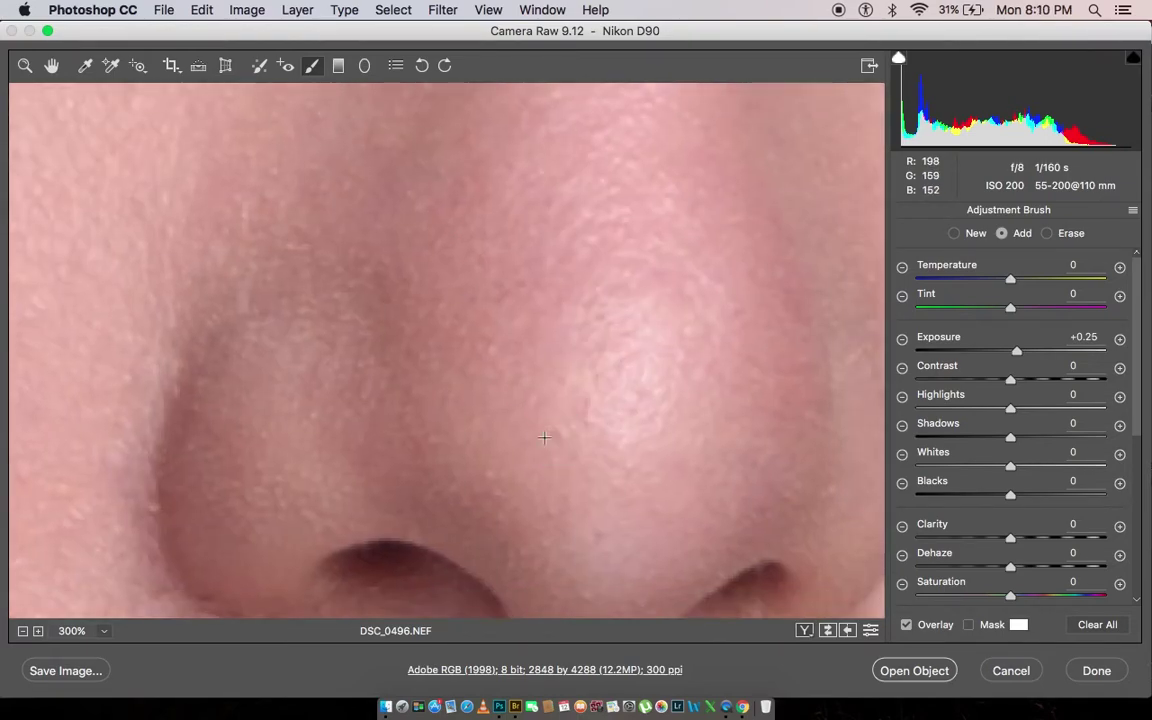
key("super+0")
left_click(906, 624)
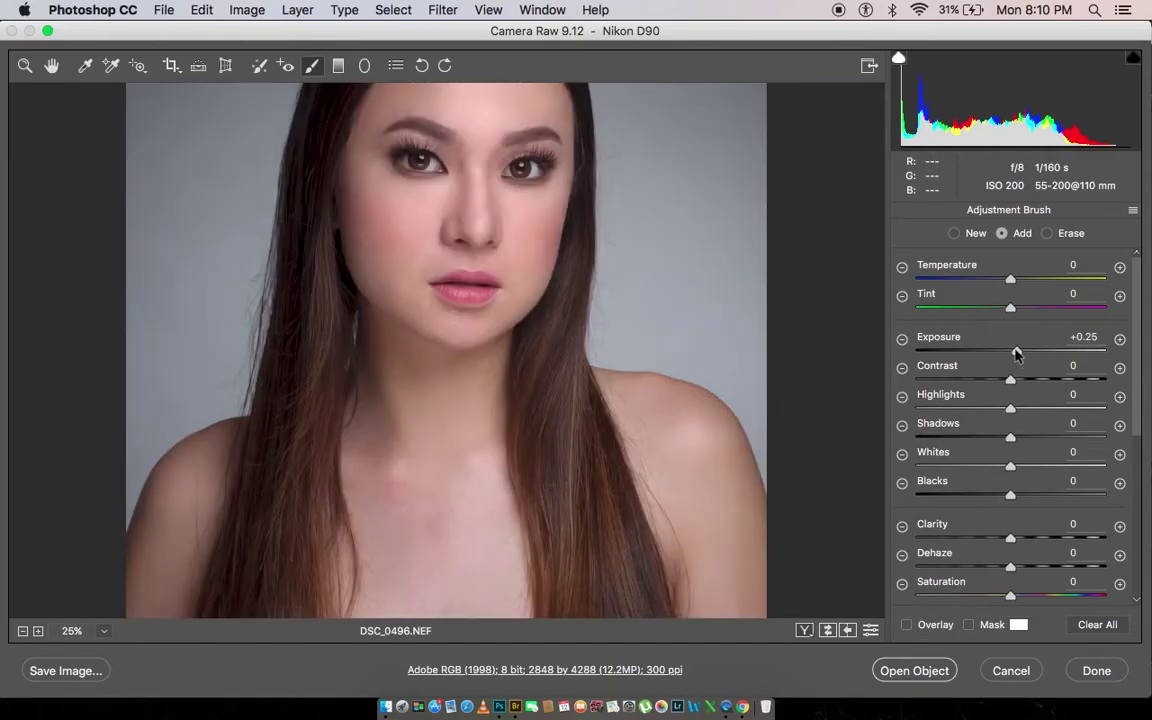
Try brush exposure at -0.15 and -0.20, then settle it back at +0.25.
left_click(1016, 346)
left_click(1007, 351)
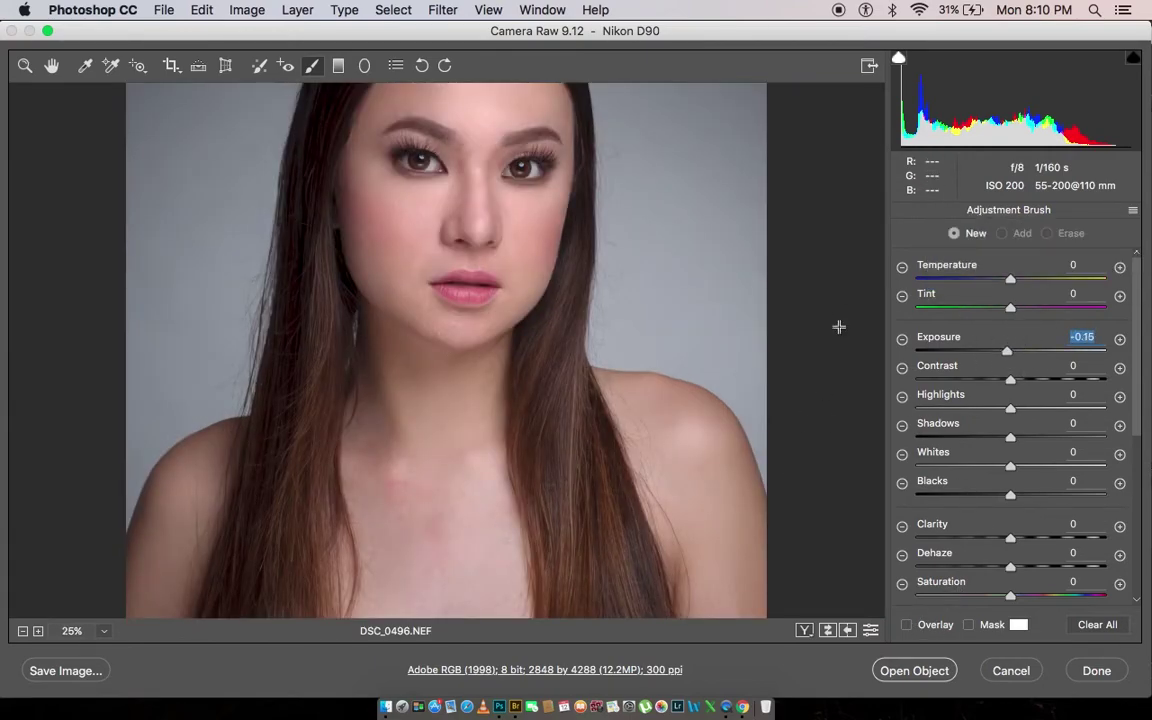
left_click(437, 341)
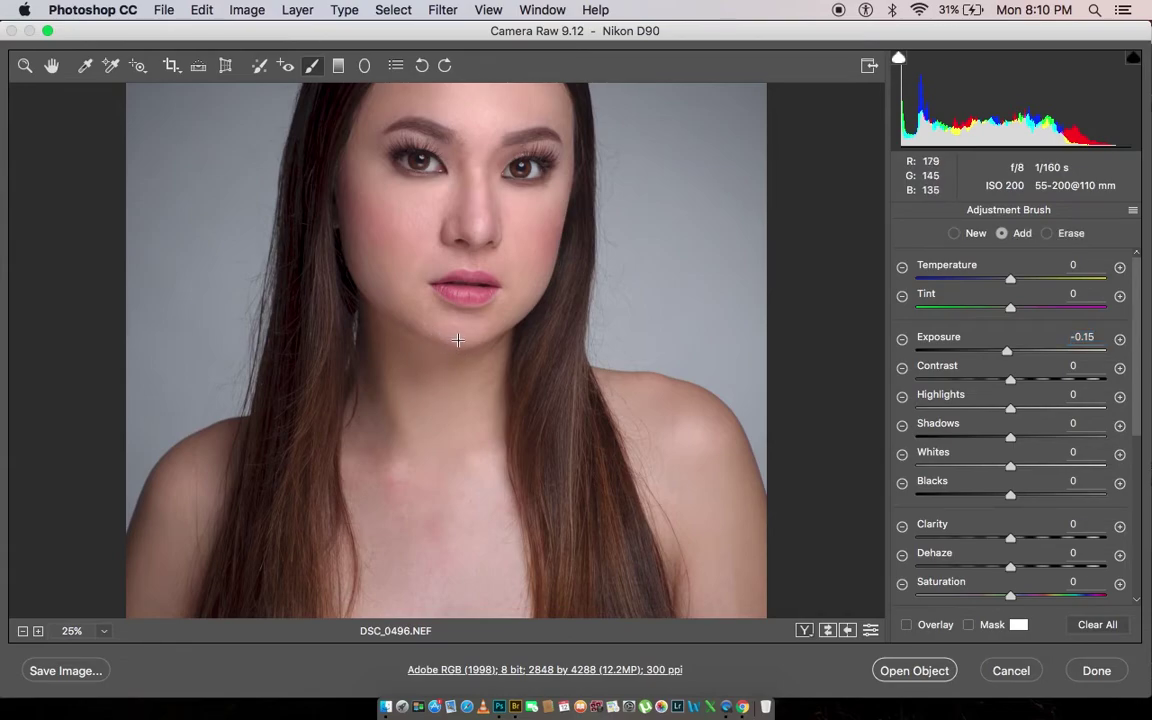
left_click(1005, 351)
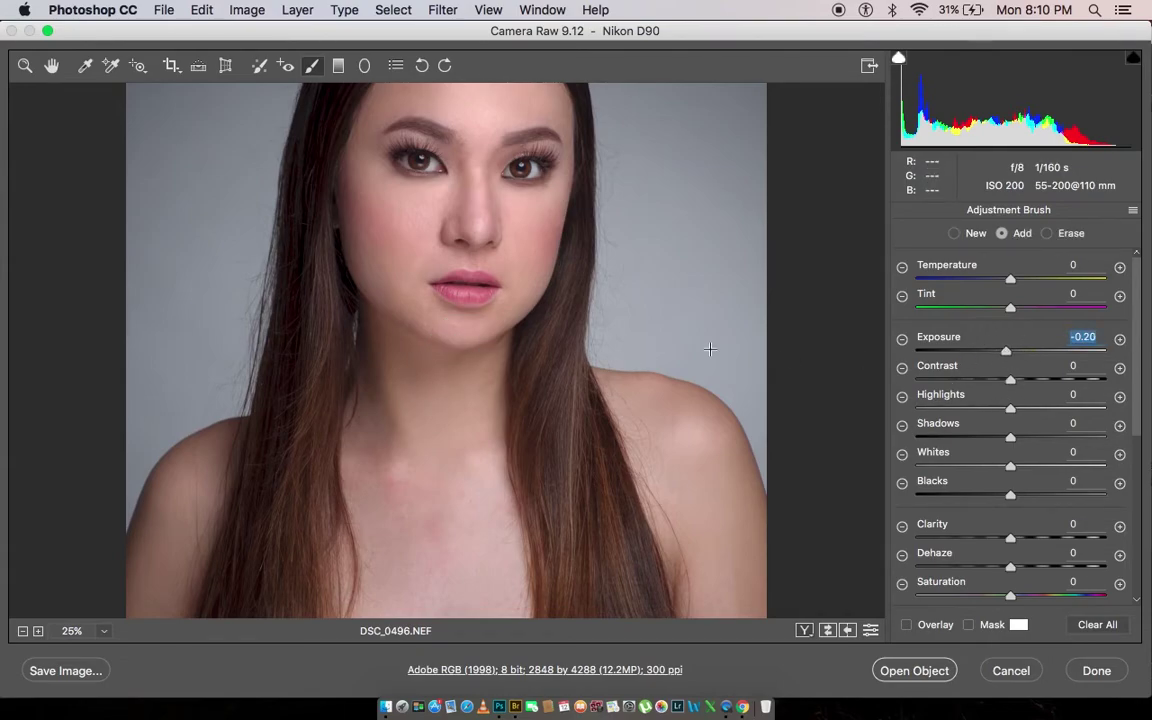
left_click(432, 278)
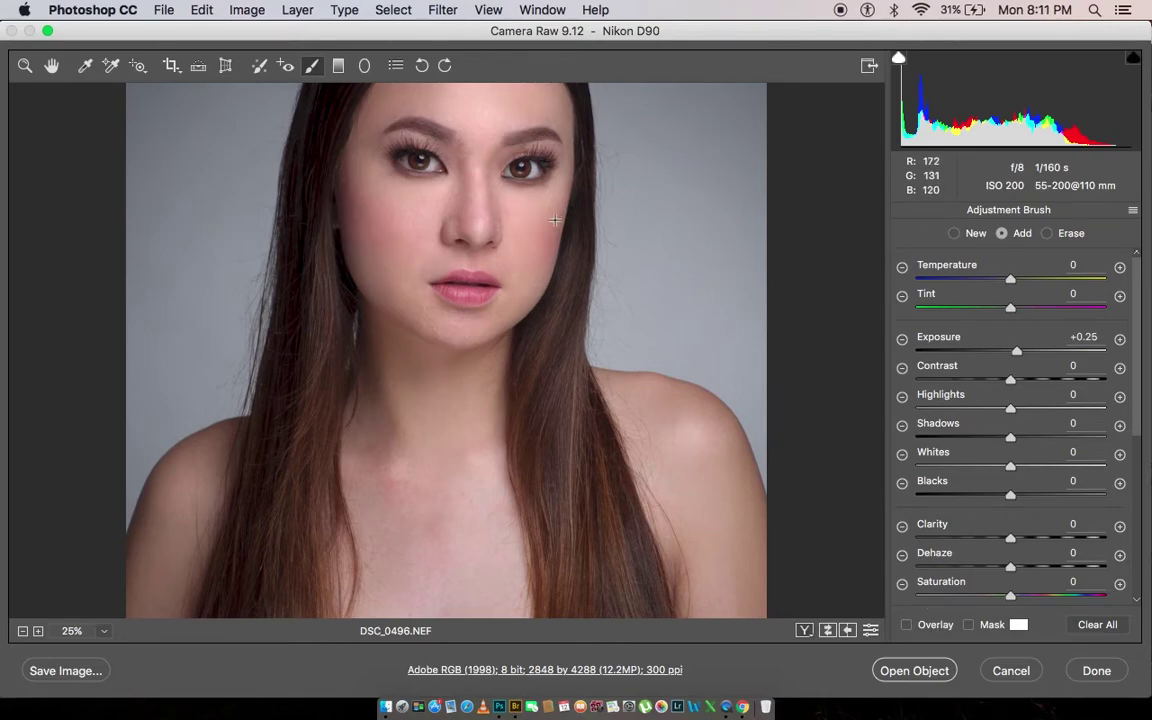
Zoom in to inspect the skin closely, then fit the portrait in view.
scroll(442, 206, "up", 2)
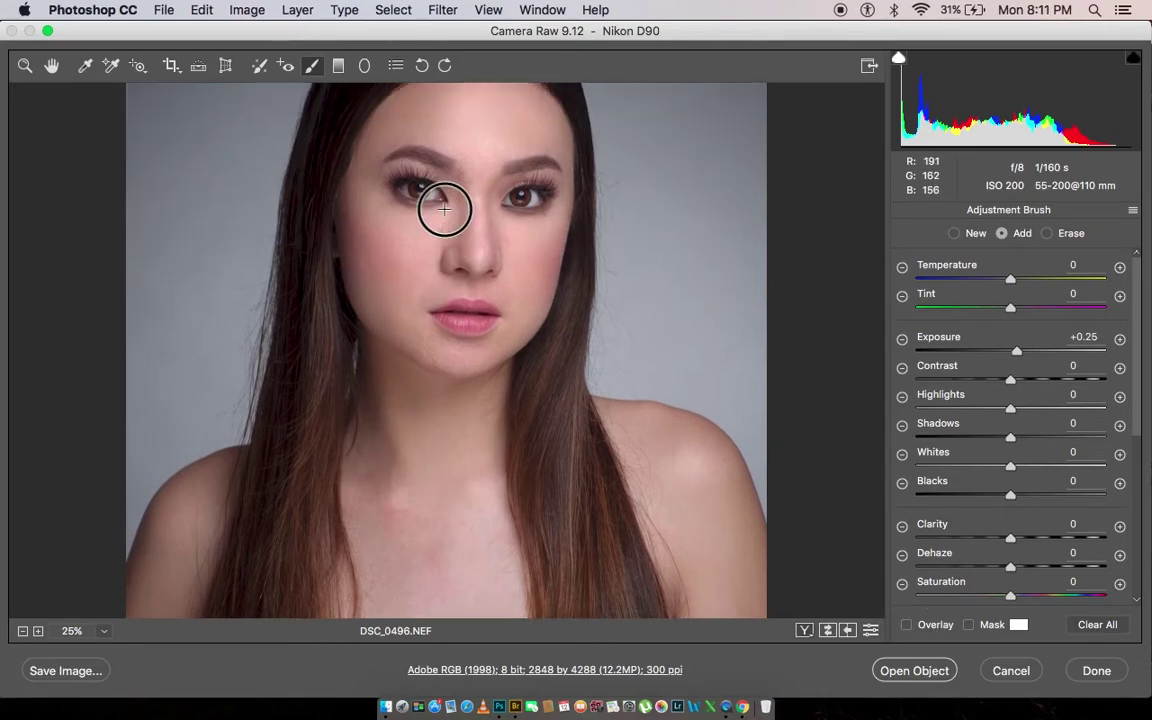
key("super+equal")
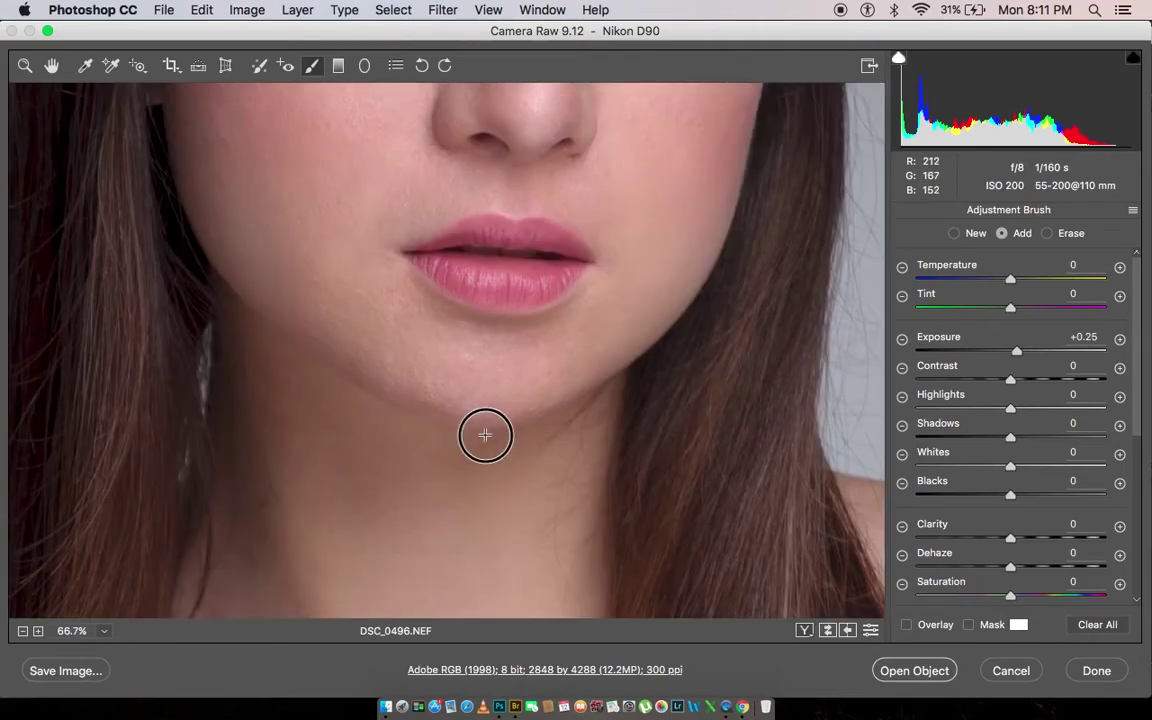
scroll(488, 434, "up", 5)
scroll(488, 434, "right", 3)
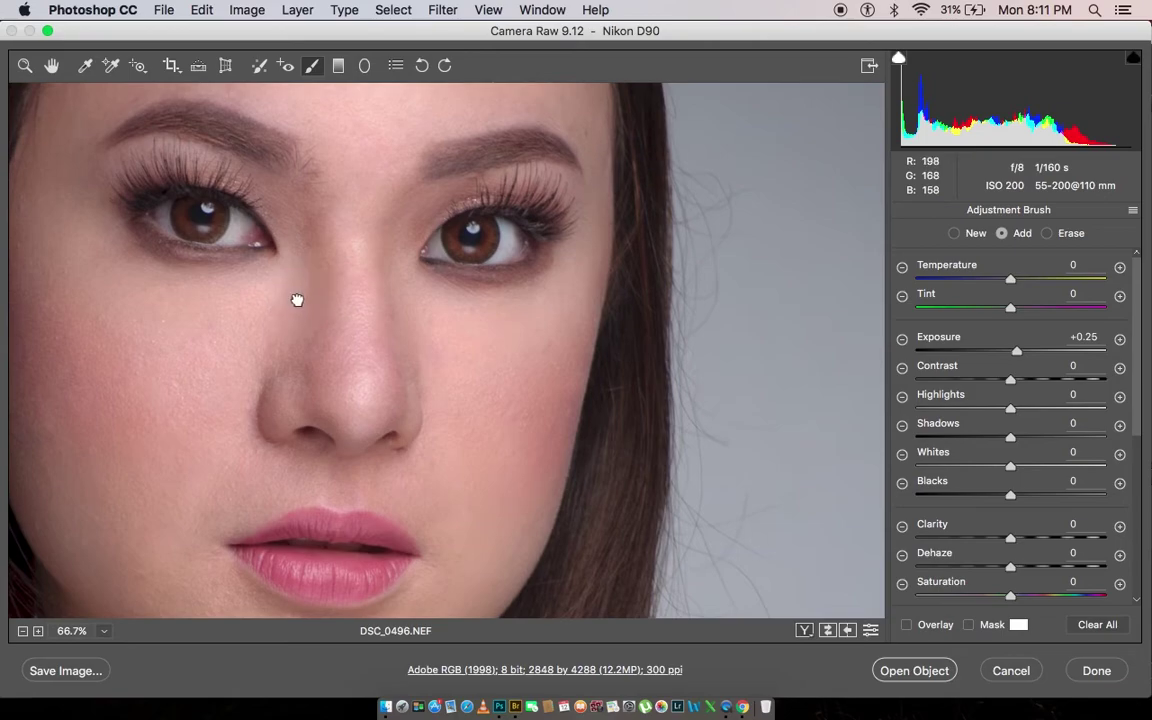
key("super+0")
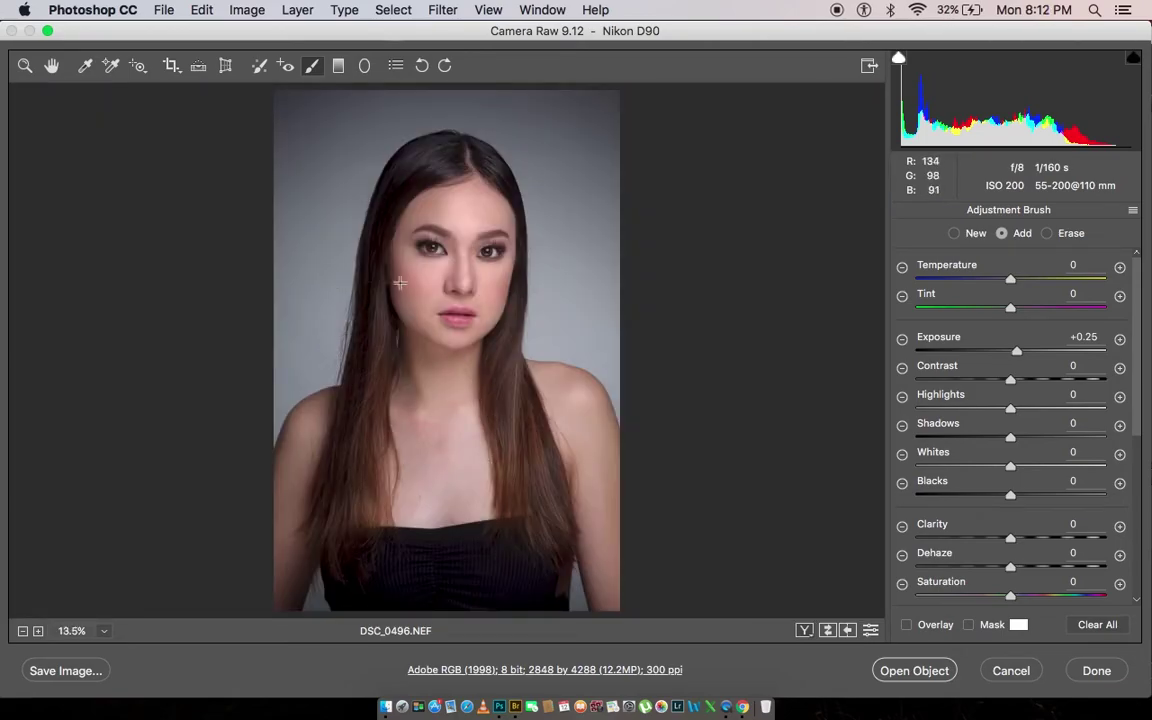
Apply the Medium Contrast point curve and pull the Red channel midpoint slightly down.
key("z")
left_click(942, 213)
left_click(965, 288)
left_click(969, 310)
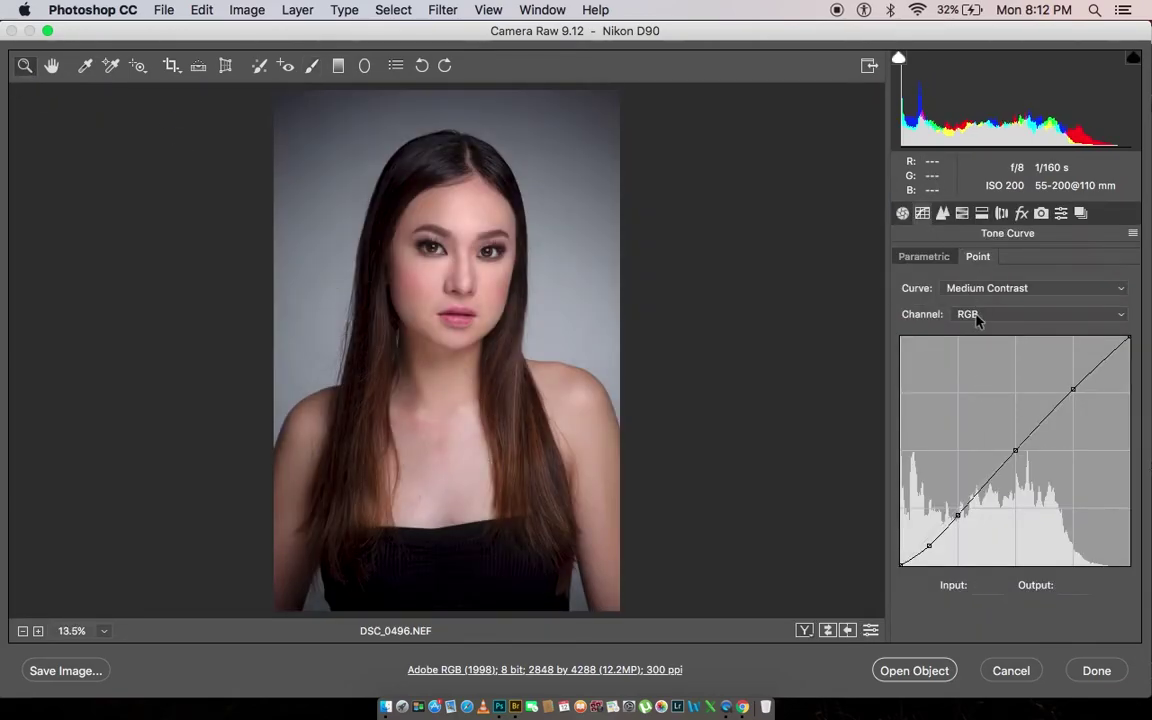
left_click(977, 336)
left_click(1019, 447)
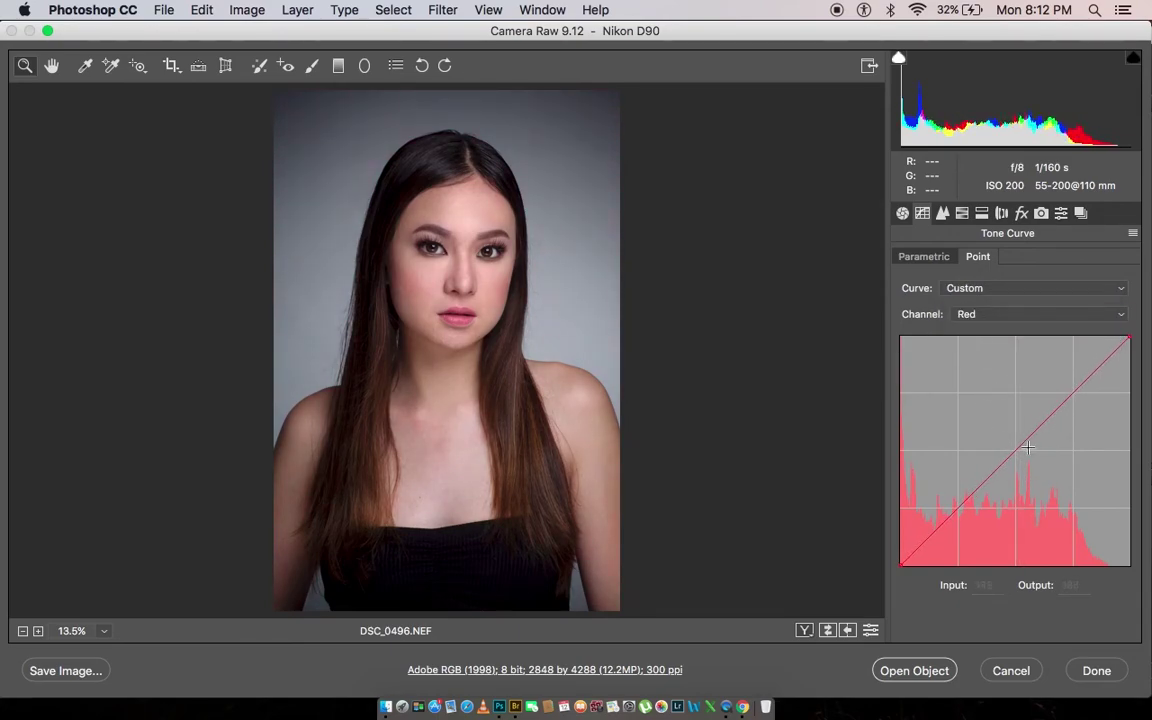
left_click_drag(1019, 446, 1019, 450)
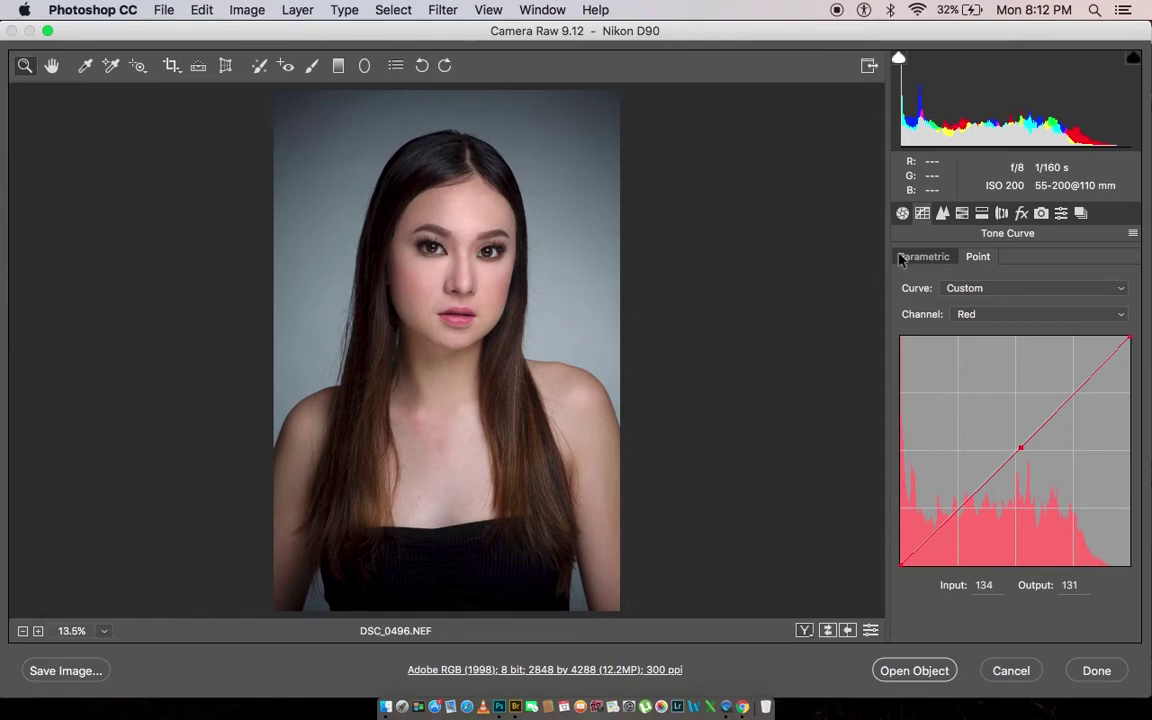
left_click(902, 213)
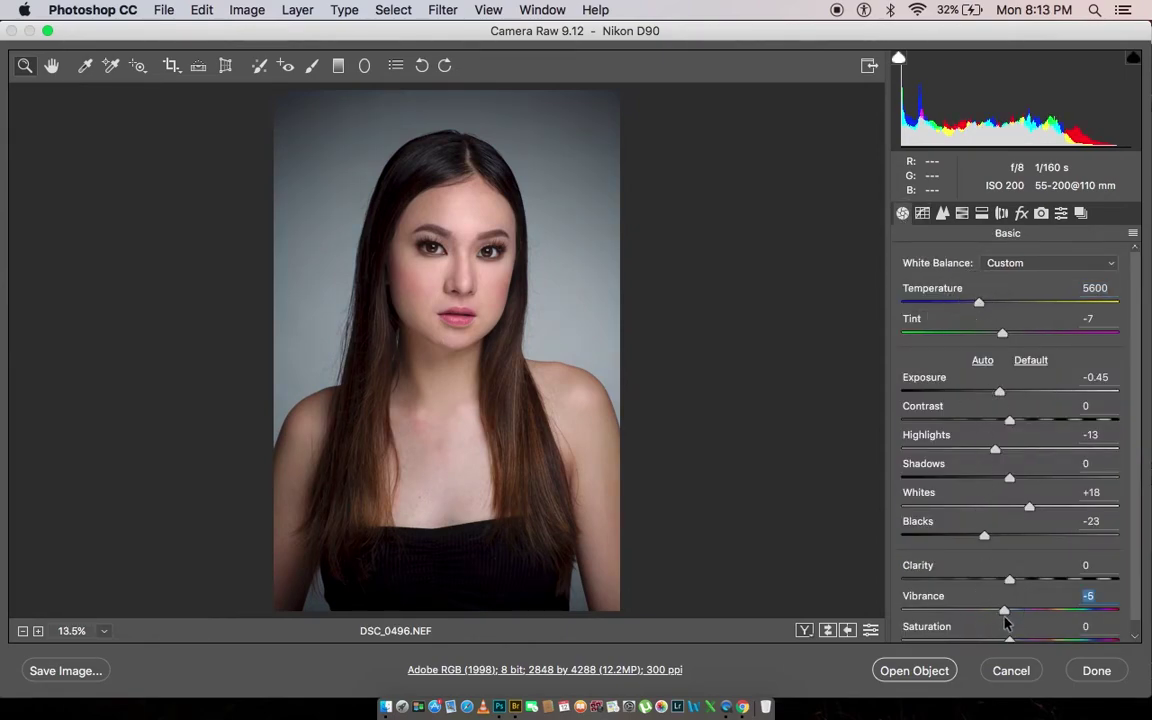
left_click(312, 66)
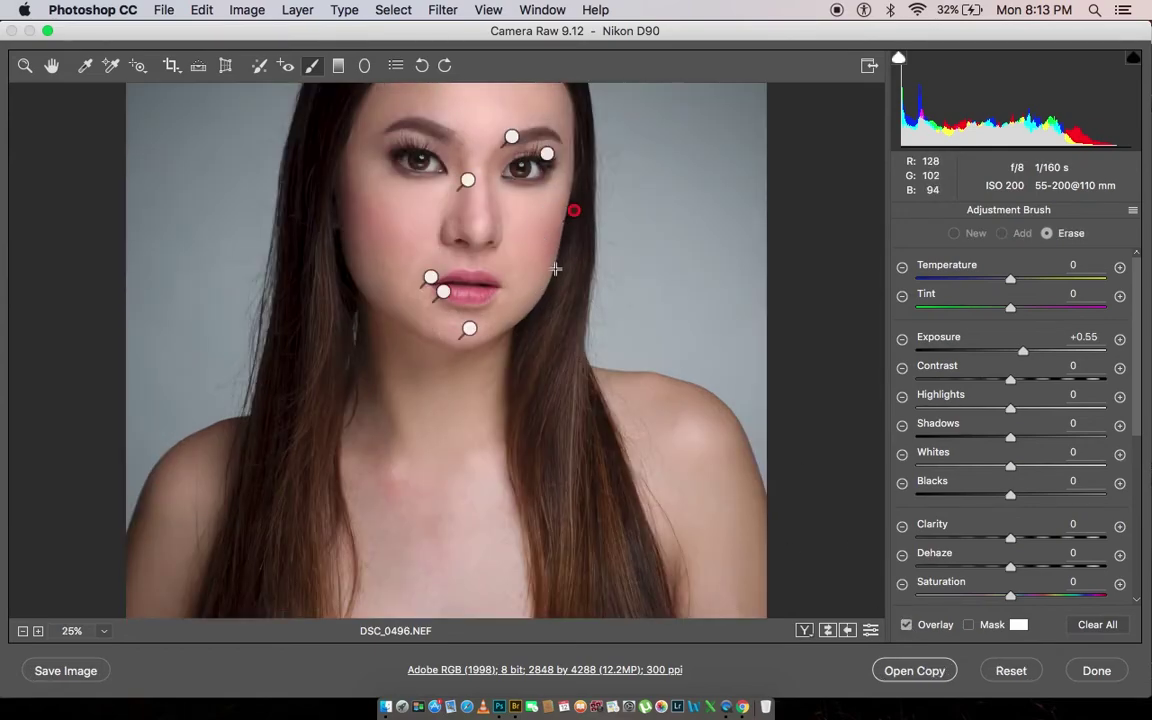
key("shift")
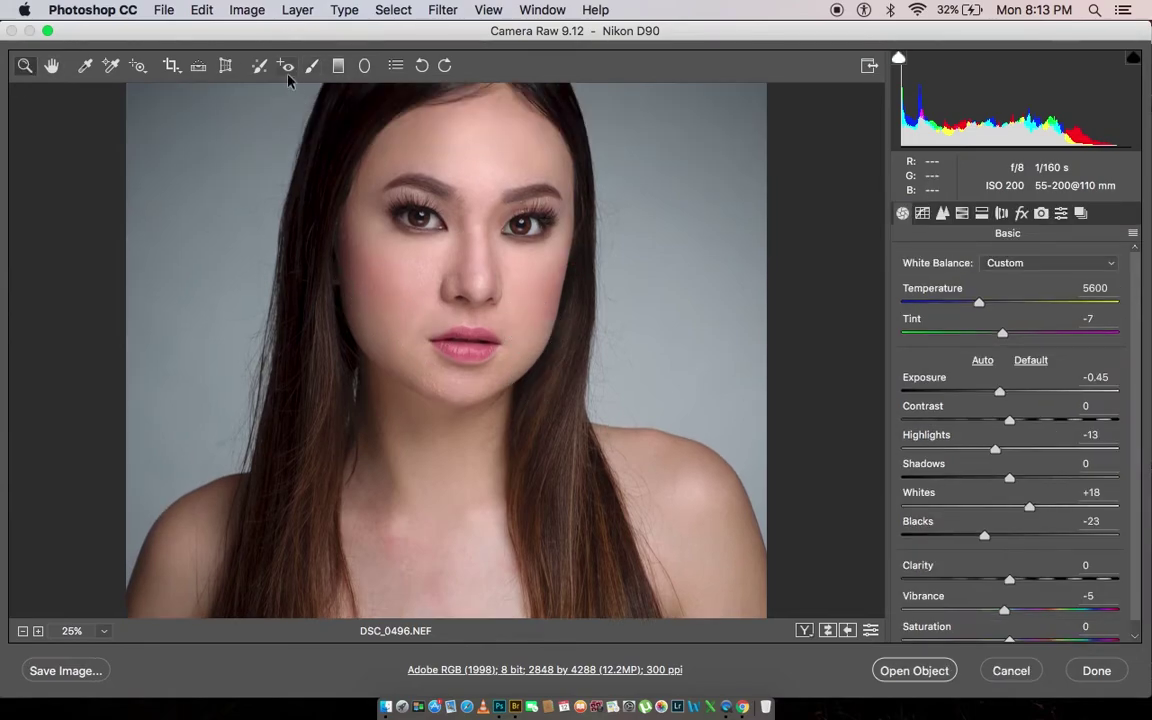
Paint a Blacks -10 brush darkening over both eyebrows and the lips.
left_click(312, 65)
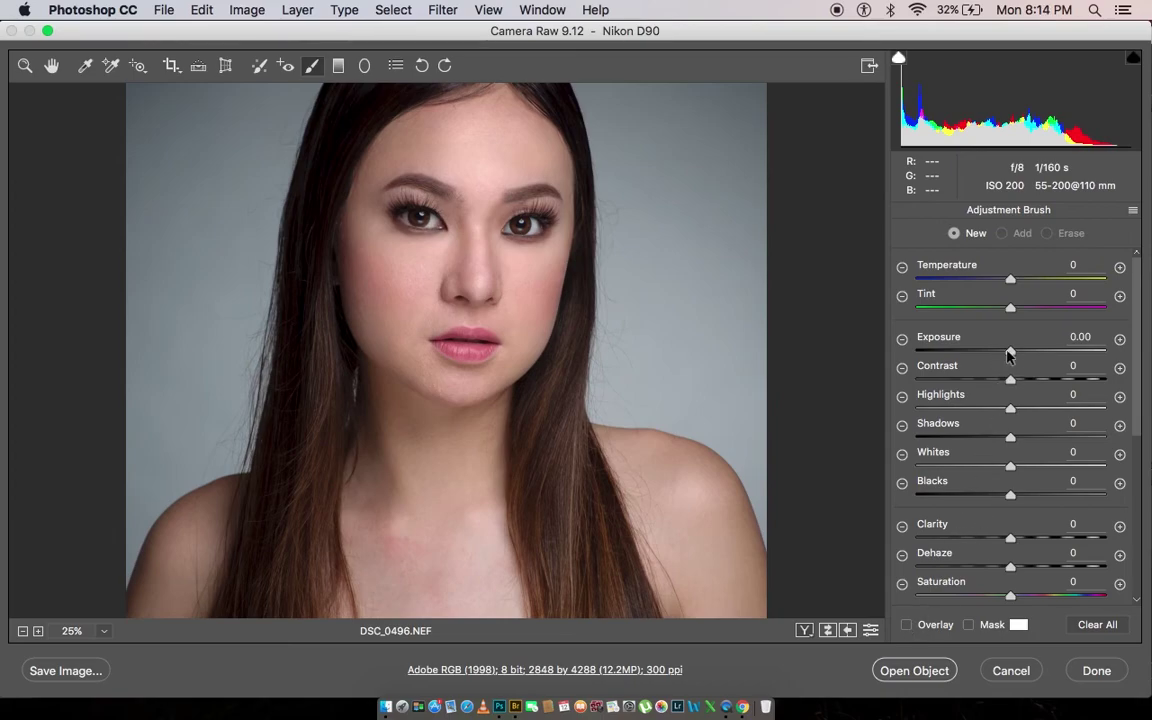
left_click_drag(1010, 495, 1001, 495)
left_click_drag(545, 190, 518, 192)
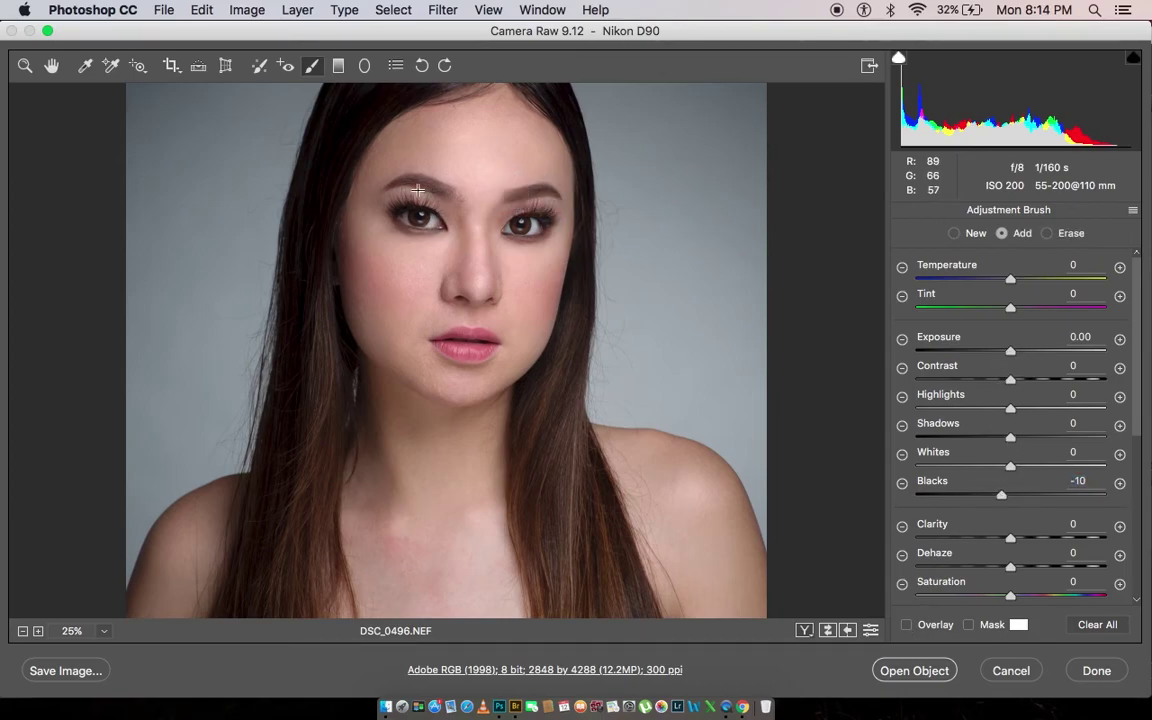
mouse_move(417, 190)
left_mouse_down()
mouse_move(398, 180)
mouse_move(426, 177)
left_mouse_up()
left_click_drag(484, 358, 474, 358)
Raise the lip adjustment's exposure to +0.25 and set global Vibrance to -4.
left_click(906, 624)
left_click(443, 350)
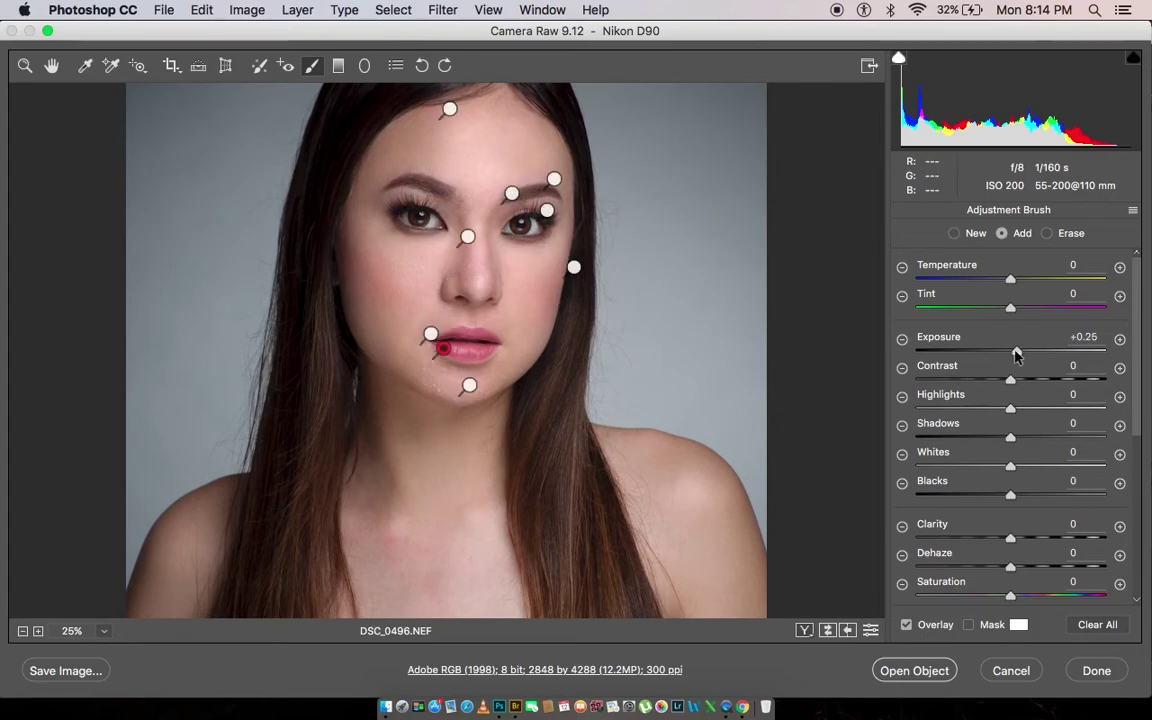
left_click_drag(1014, 351, 1016, 351)
key("z")
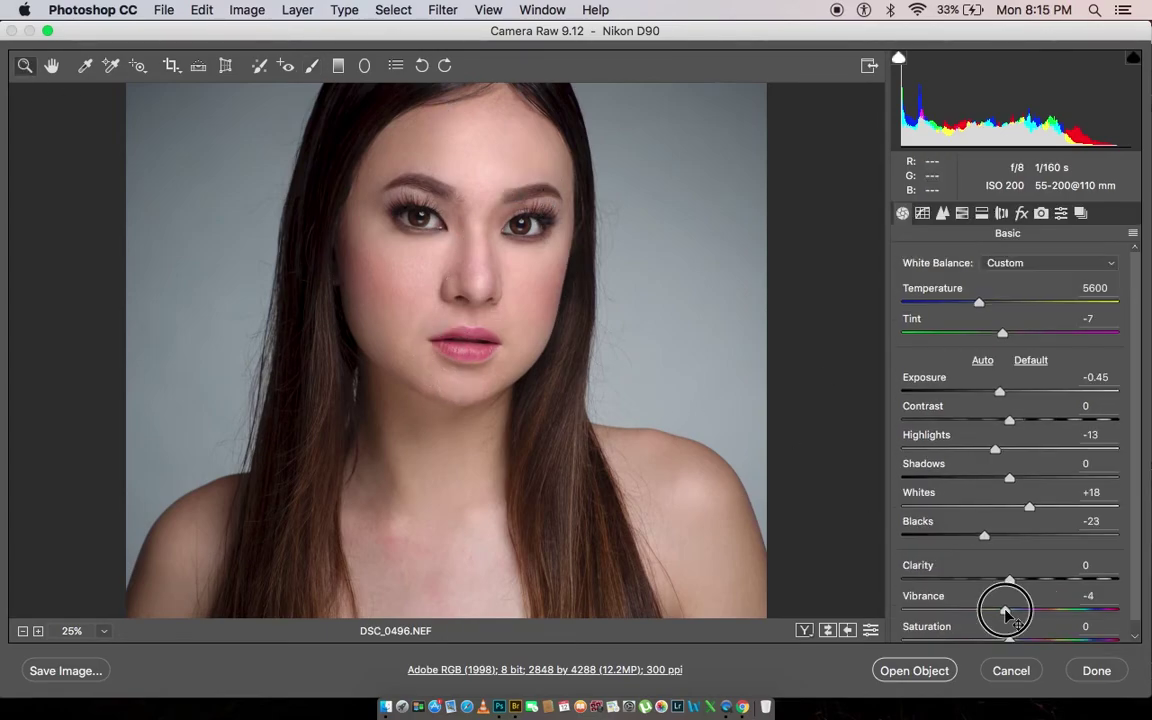
left_click_drag(1005, 610, 1010, 618)
Start a new brush with strong negative clarity and paint softening on the forehead.
key("k")
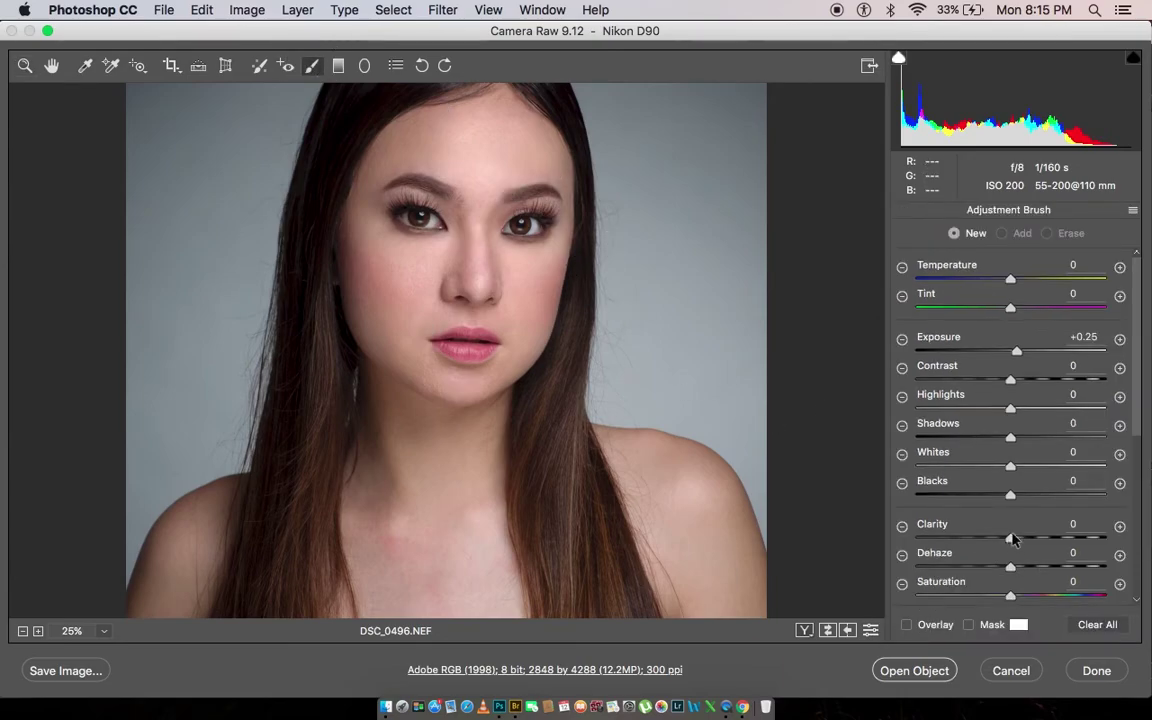
left_click_drag(1010, 538, 944, 540)
left_click_drag(512, 121, 489, 144)
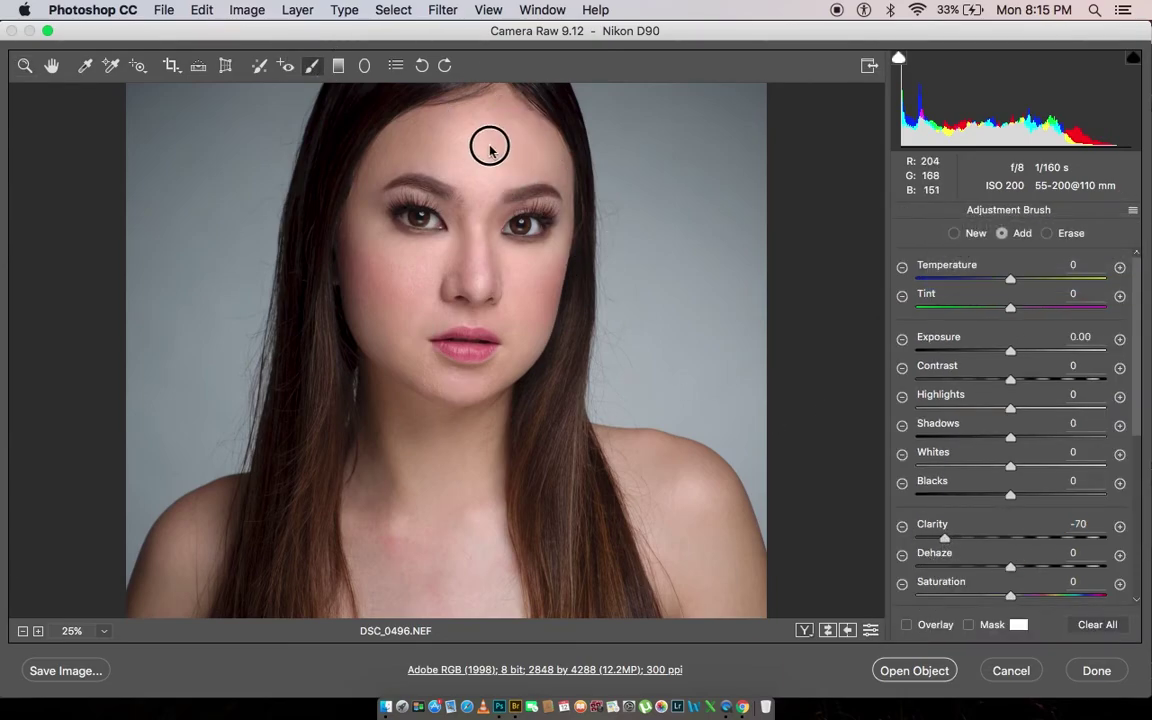
left_click(451, 270)
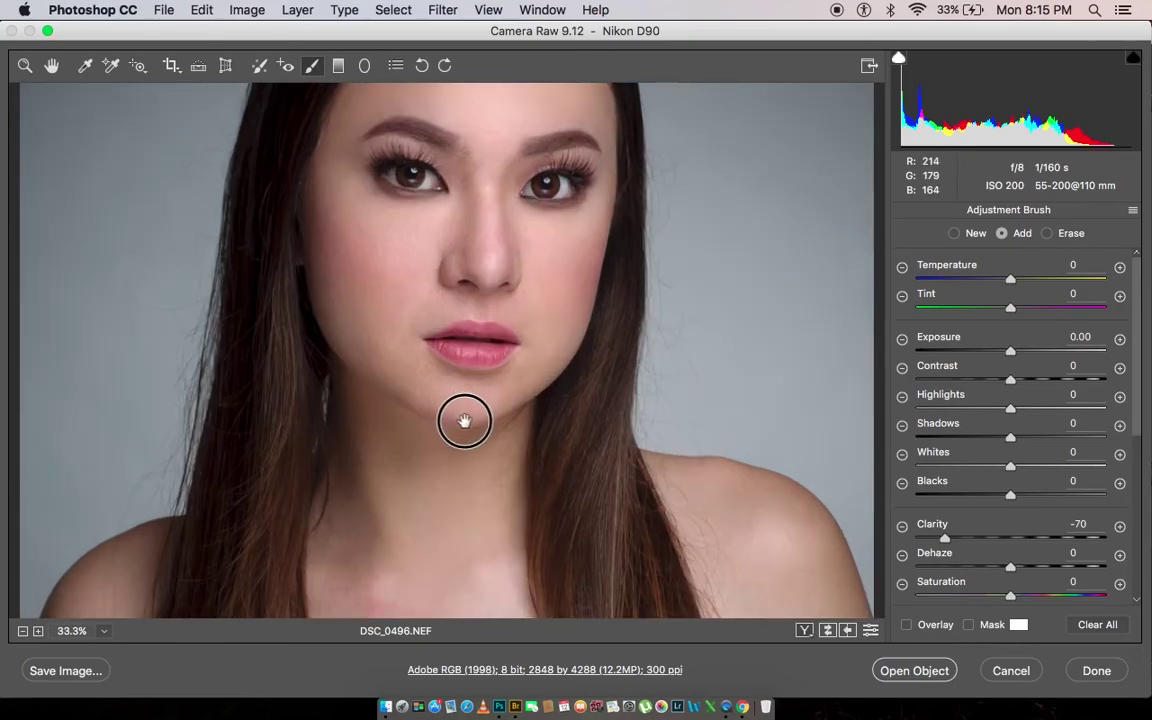
scroll(476, 347, "up", 3)
left_click(478, 350)
left_click_drag(514, 311, 527, 185)
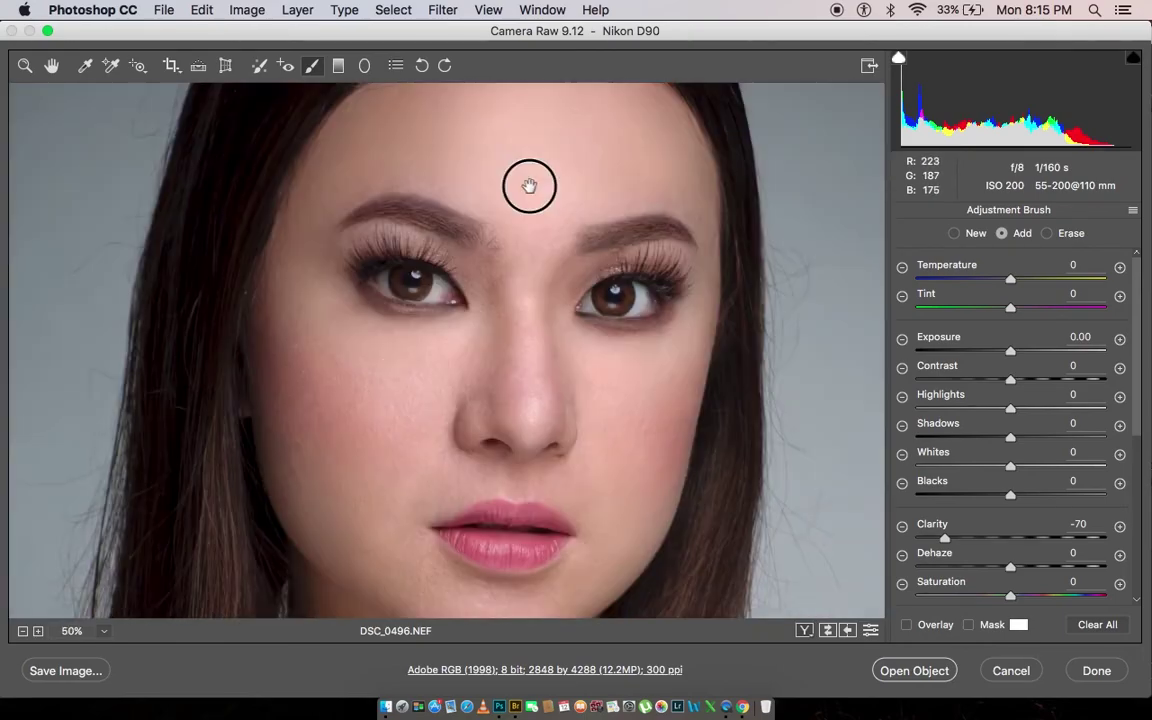
left_click_drag(519, 237, 519, 310)
Ease the softening to Clarity -34 and paint it over the cheeks and nose.
left_click_drag(944, 540, 978, 540)
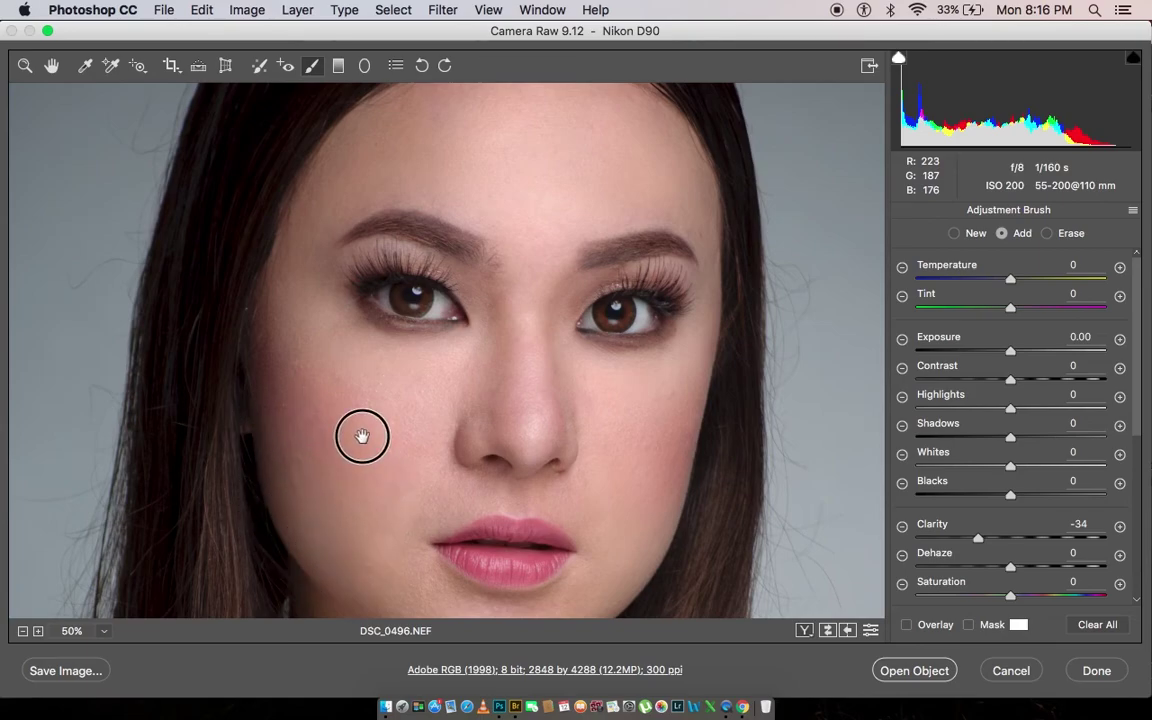
left_click_drag(399, 445, 327, 250)
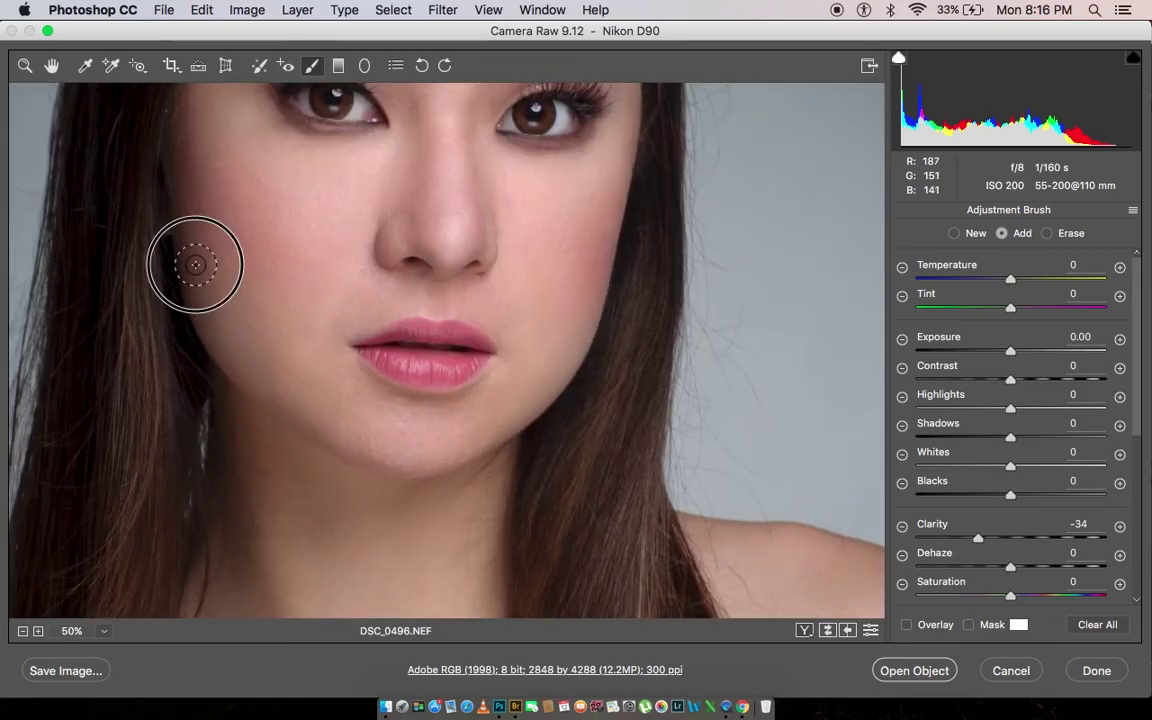
left_click_drag(611, 188, 495, 153)
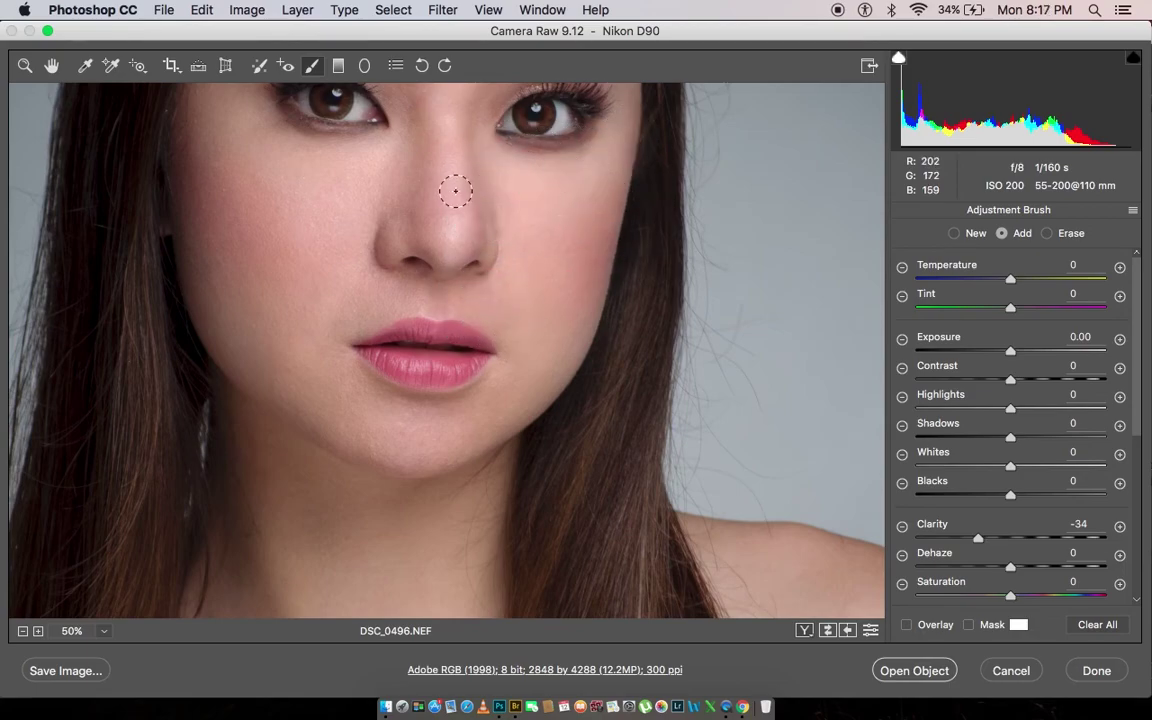
left_click_drag(416, 102, 406, 232)
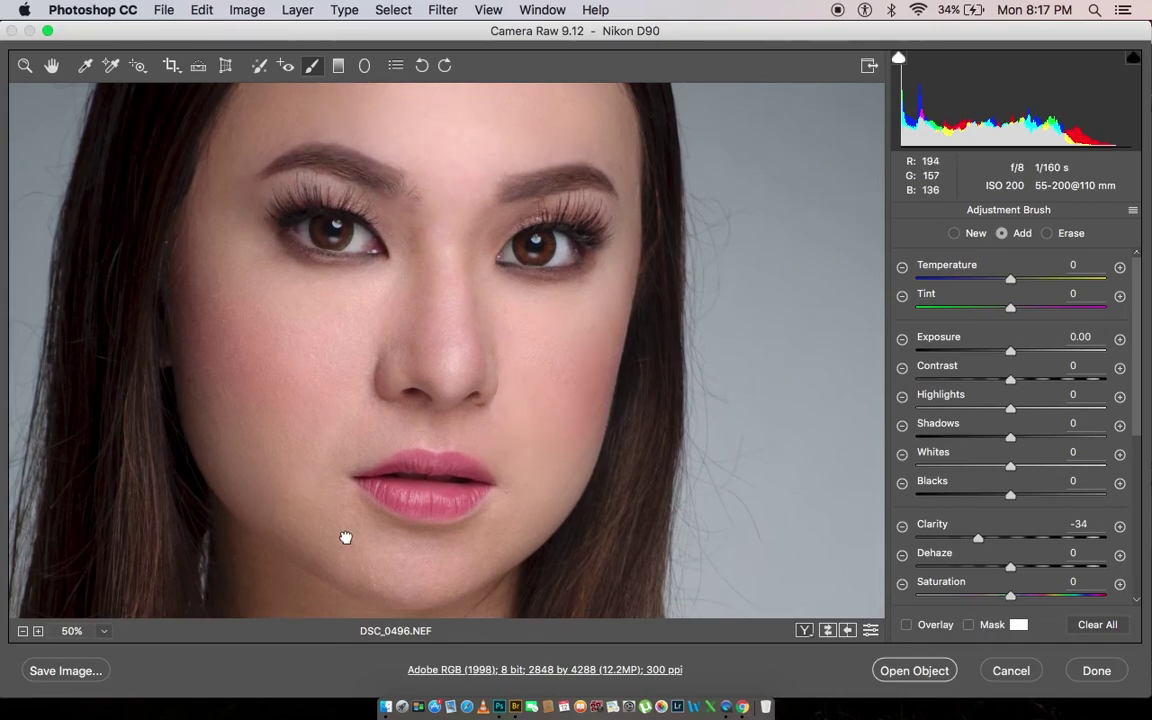
left_click_drag(345, 537, 357, 484)
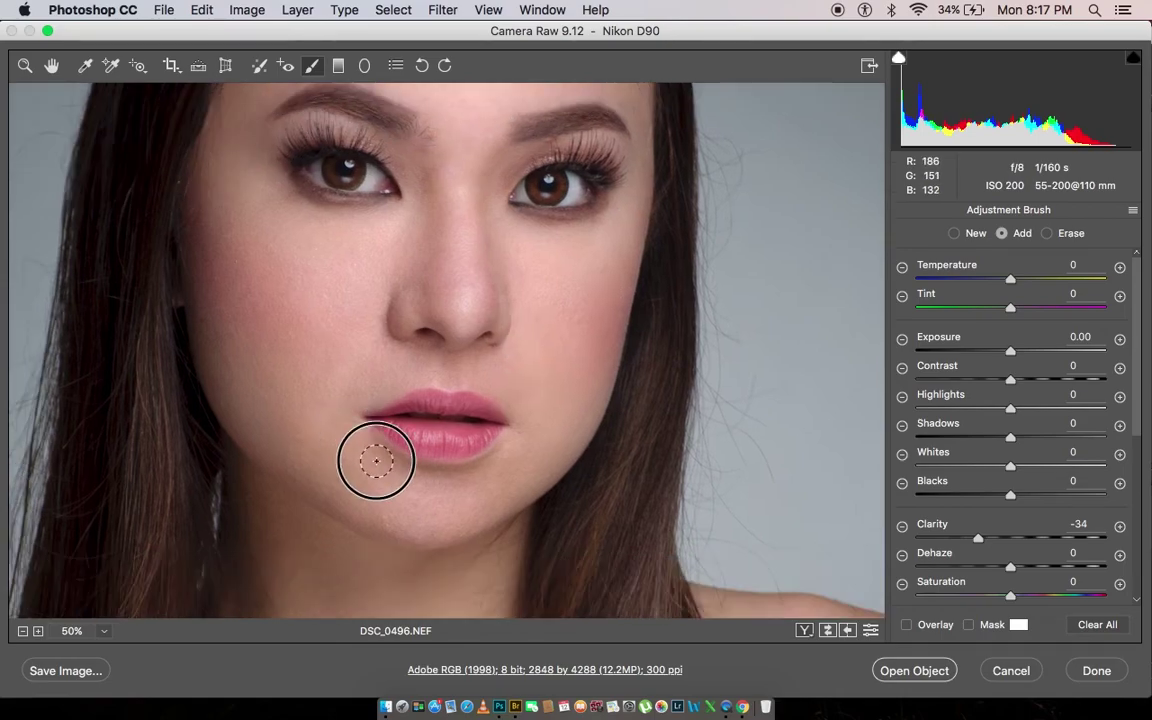
left_click(436, 354, "alt")
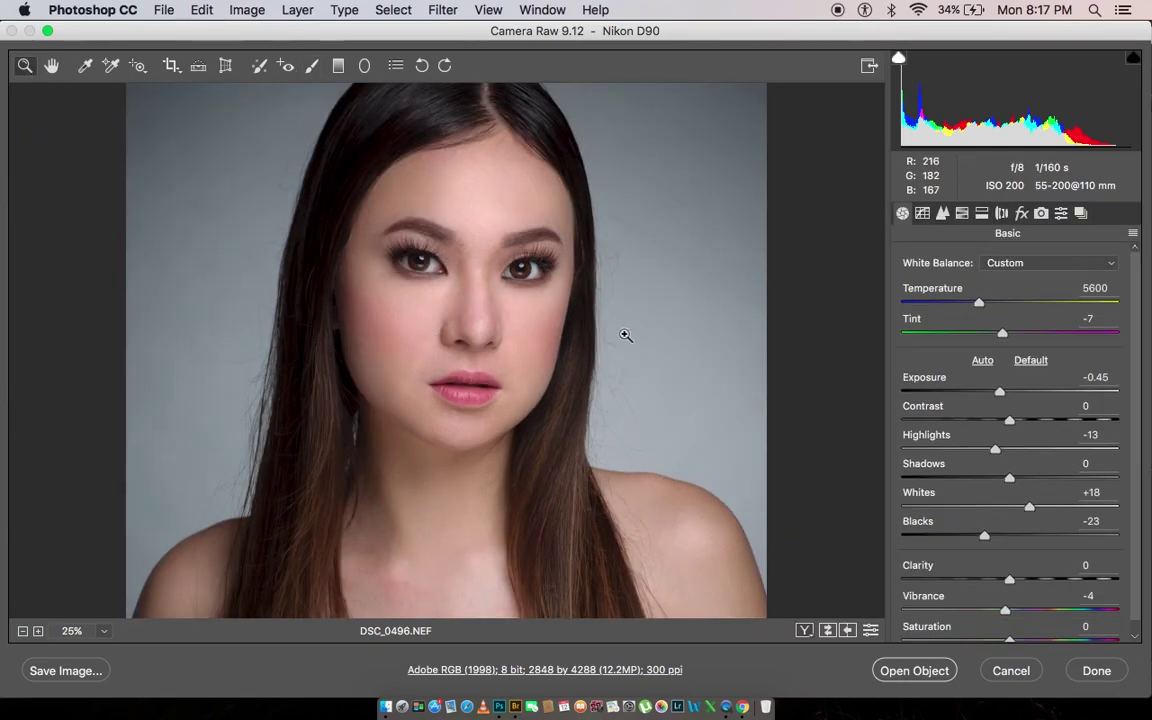